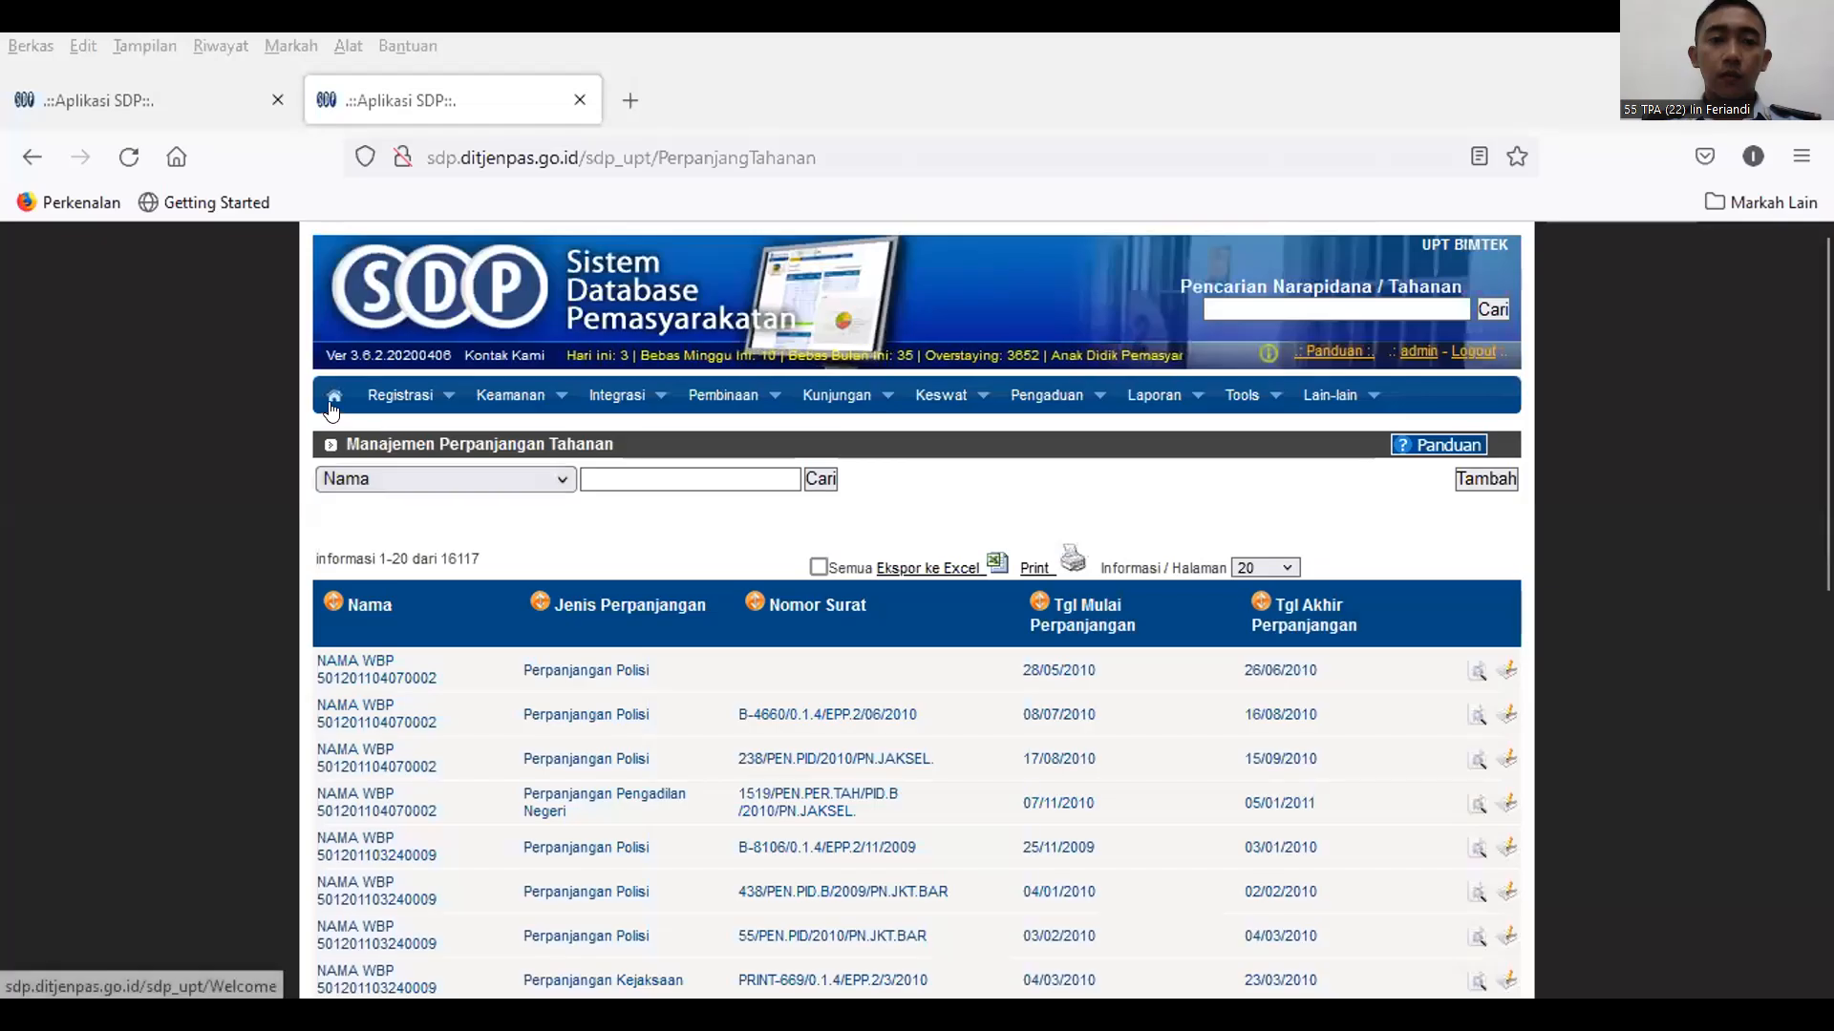
Go from the home page to the Mutasi UPT registration list and view its Mutasi Masuk upload form
{"action": "left_click", "coordinate": [332, 402]}
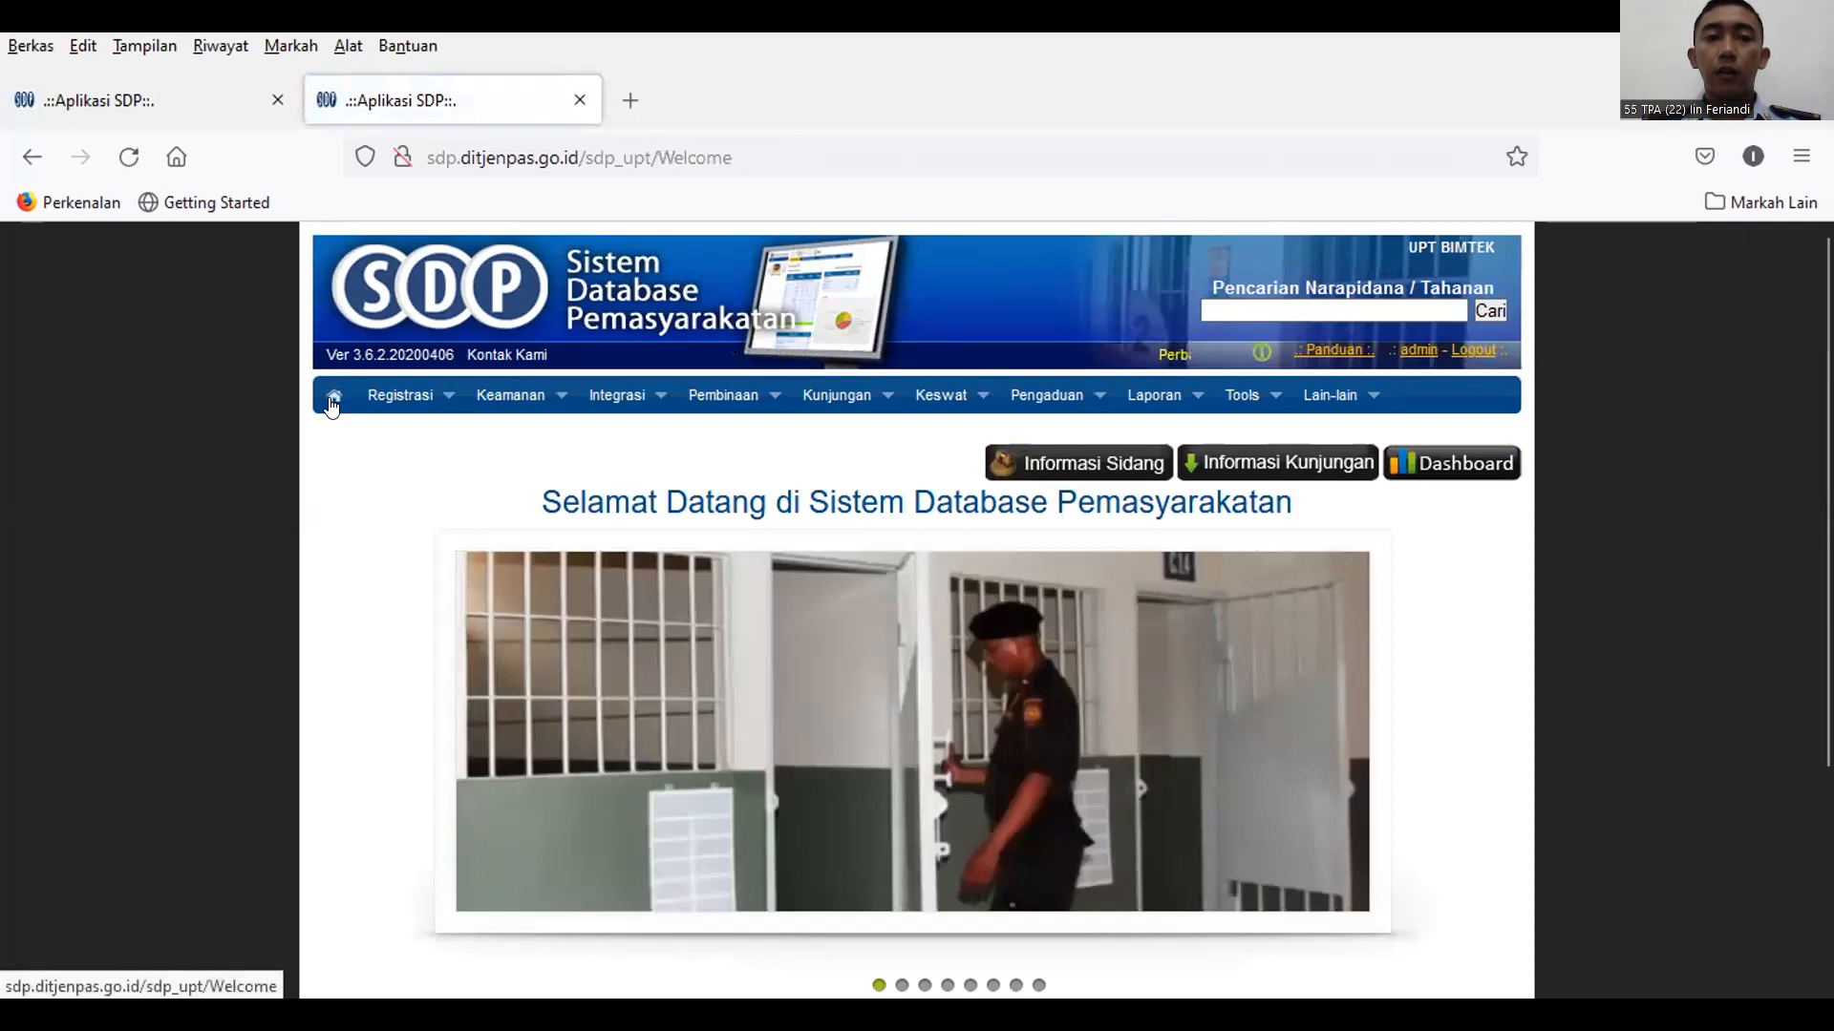
{"action": "mouse_move", "coordinate": [374, 395]}
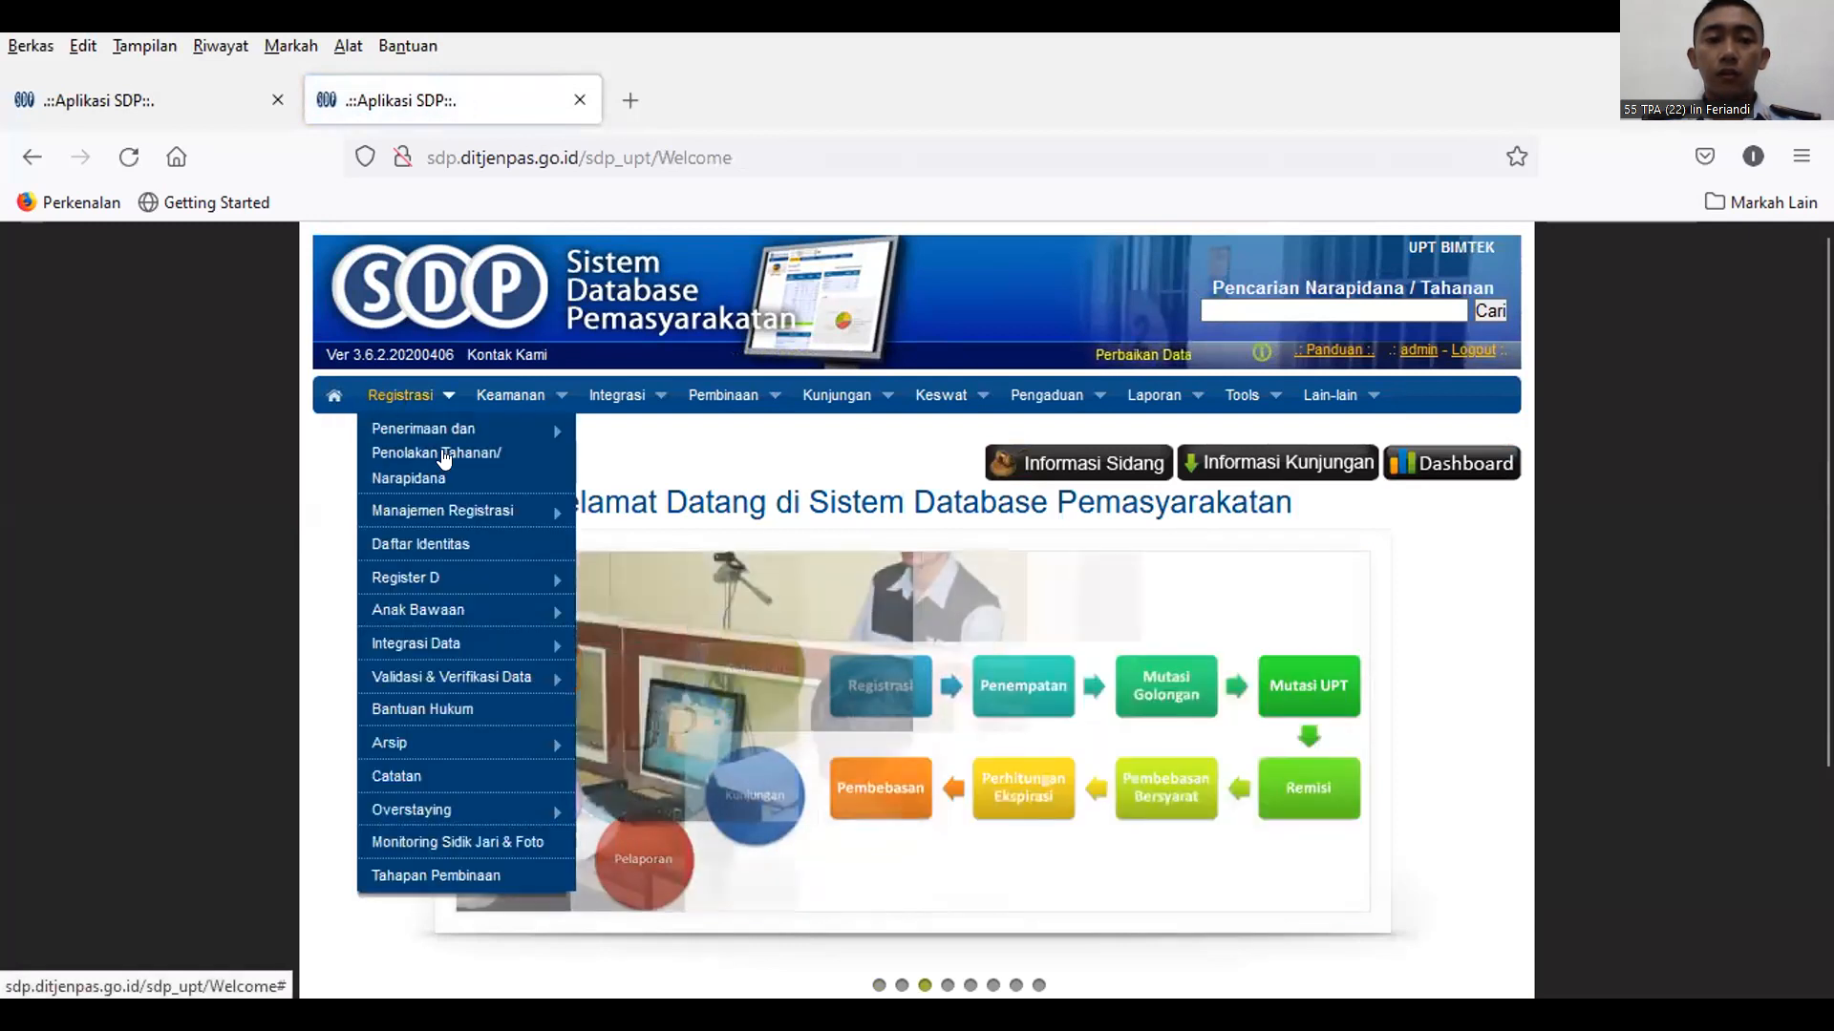
{"action": "mouse_move", "coordinate": [468, 516]}
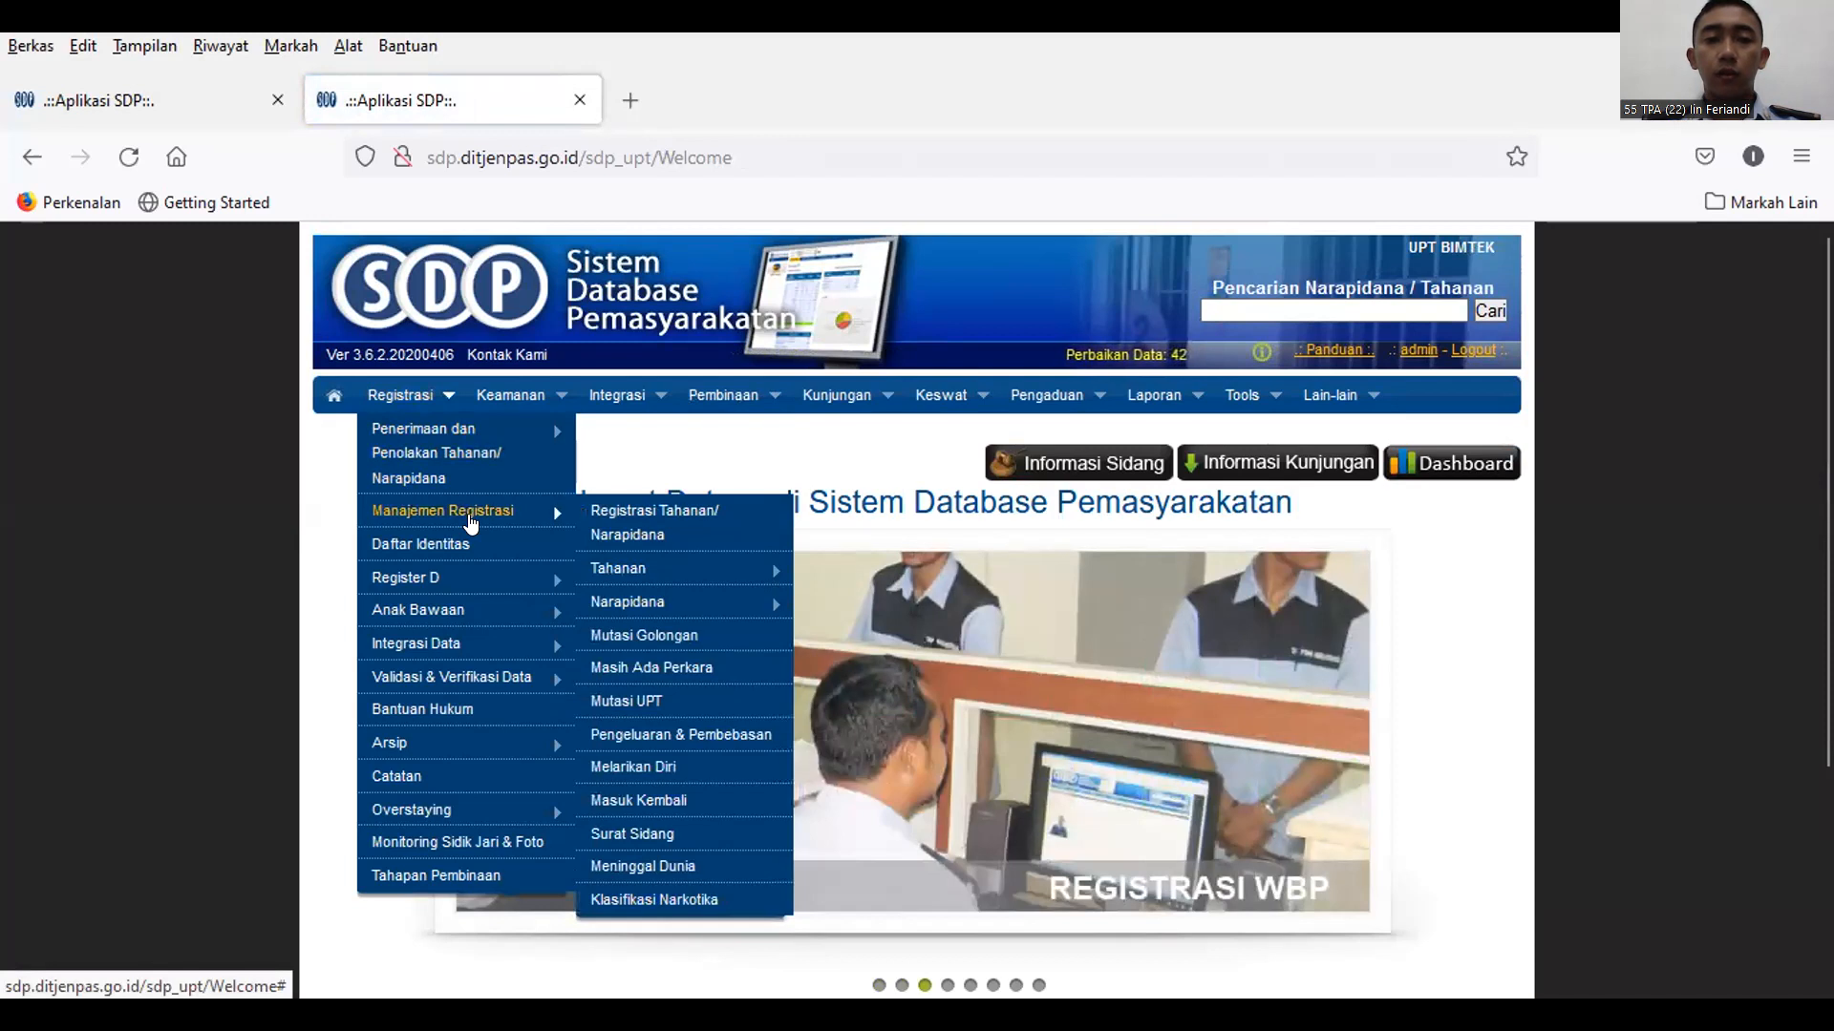
{"action": "left_click", "coordinate": [637, 700]}
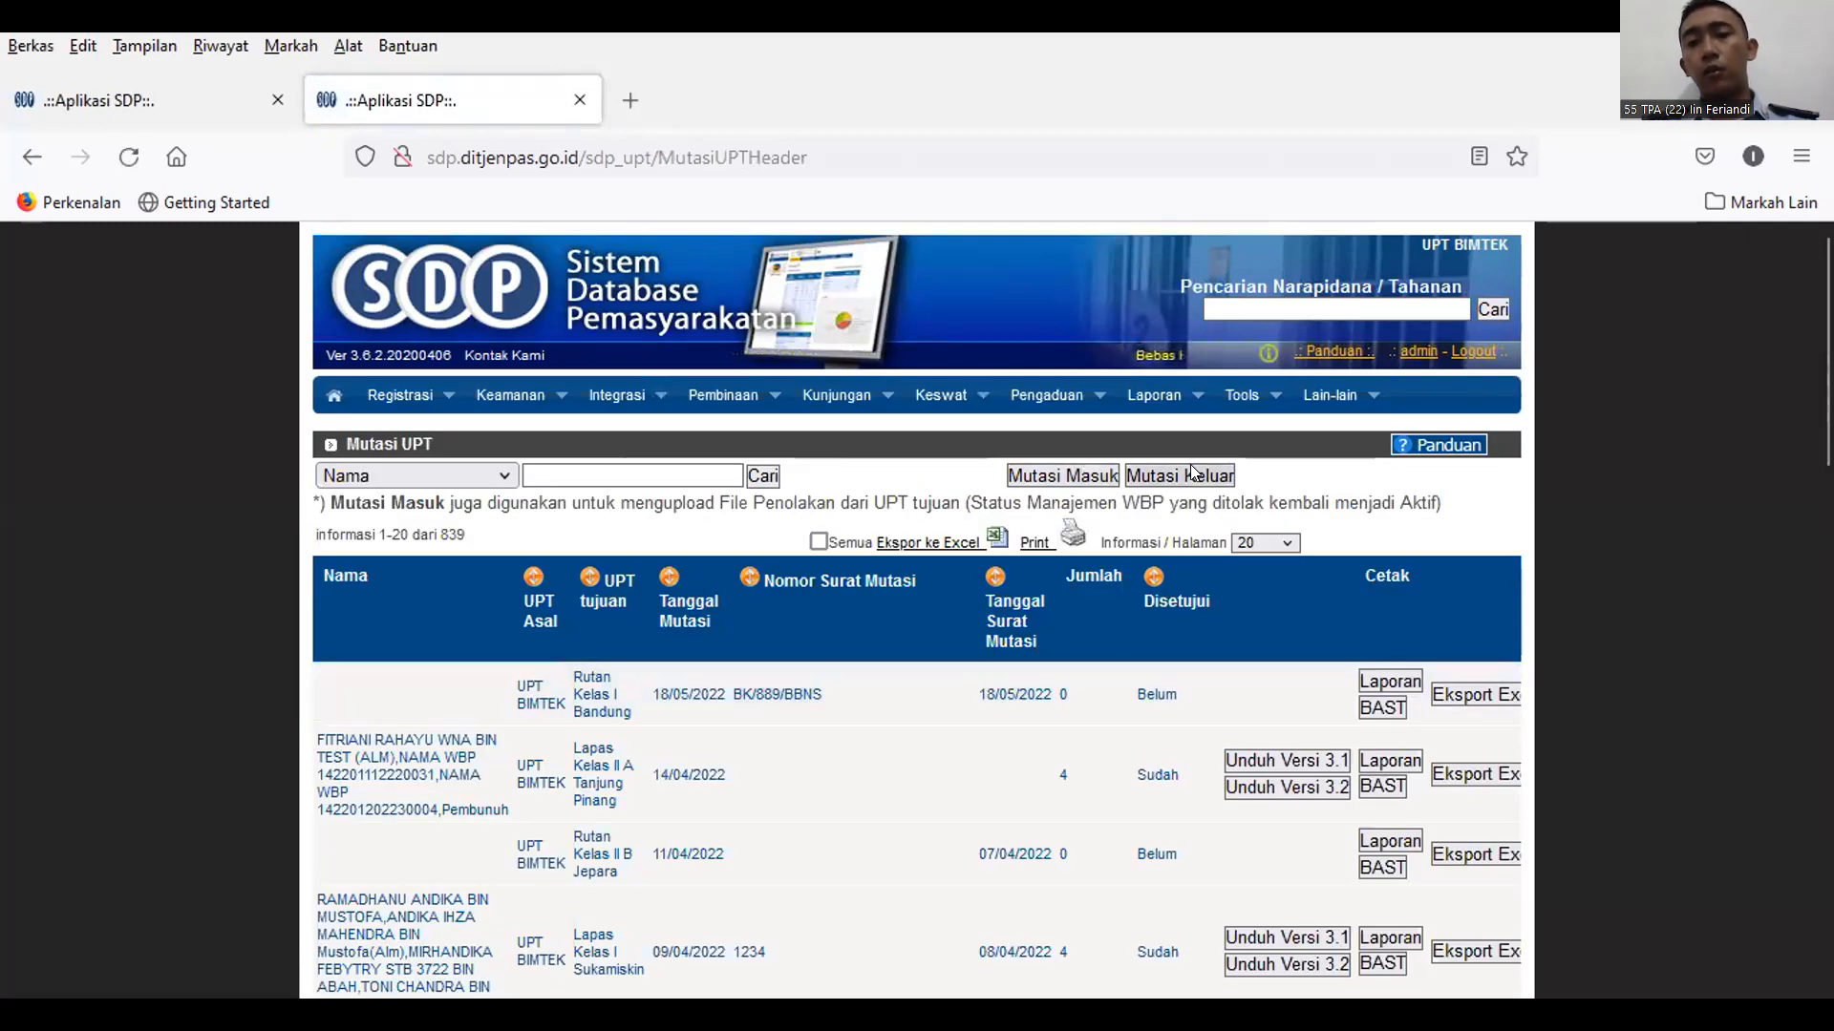
{"action": "left_click", "coordinate": [1035, 477]}
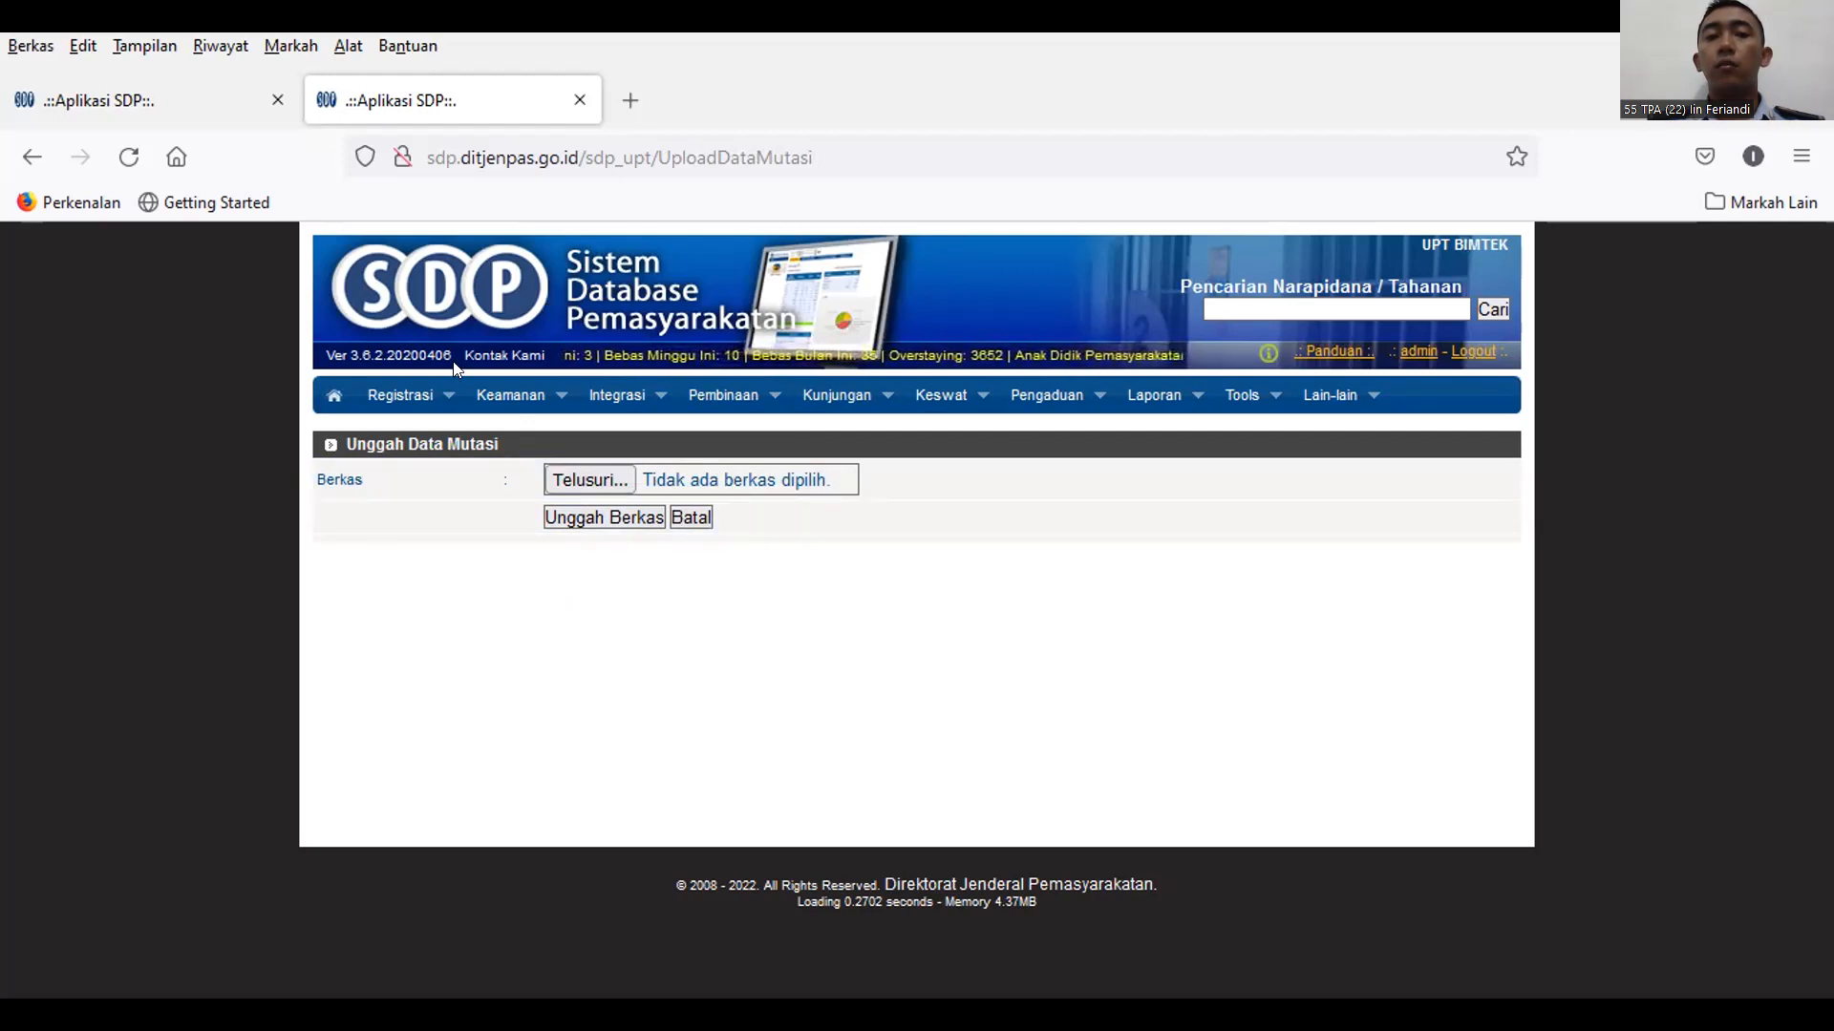
Return to the Mutasi UPT list under registration management and start a new Mutasi Keluar record
{"action": "mouse_move", "coordinate": [405, 385]}
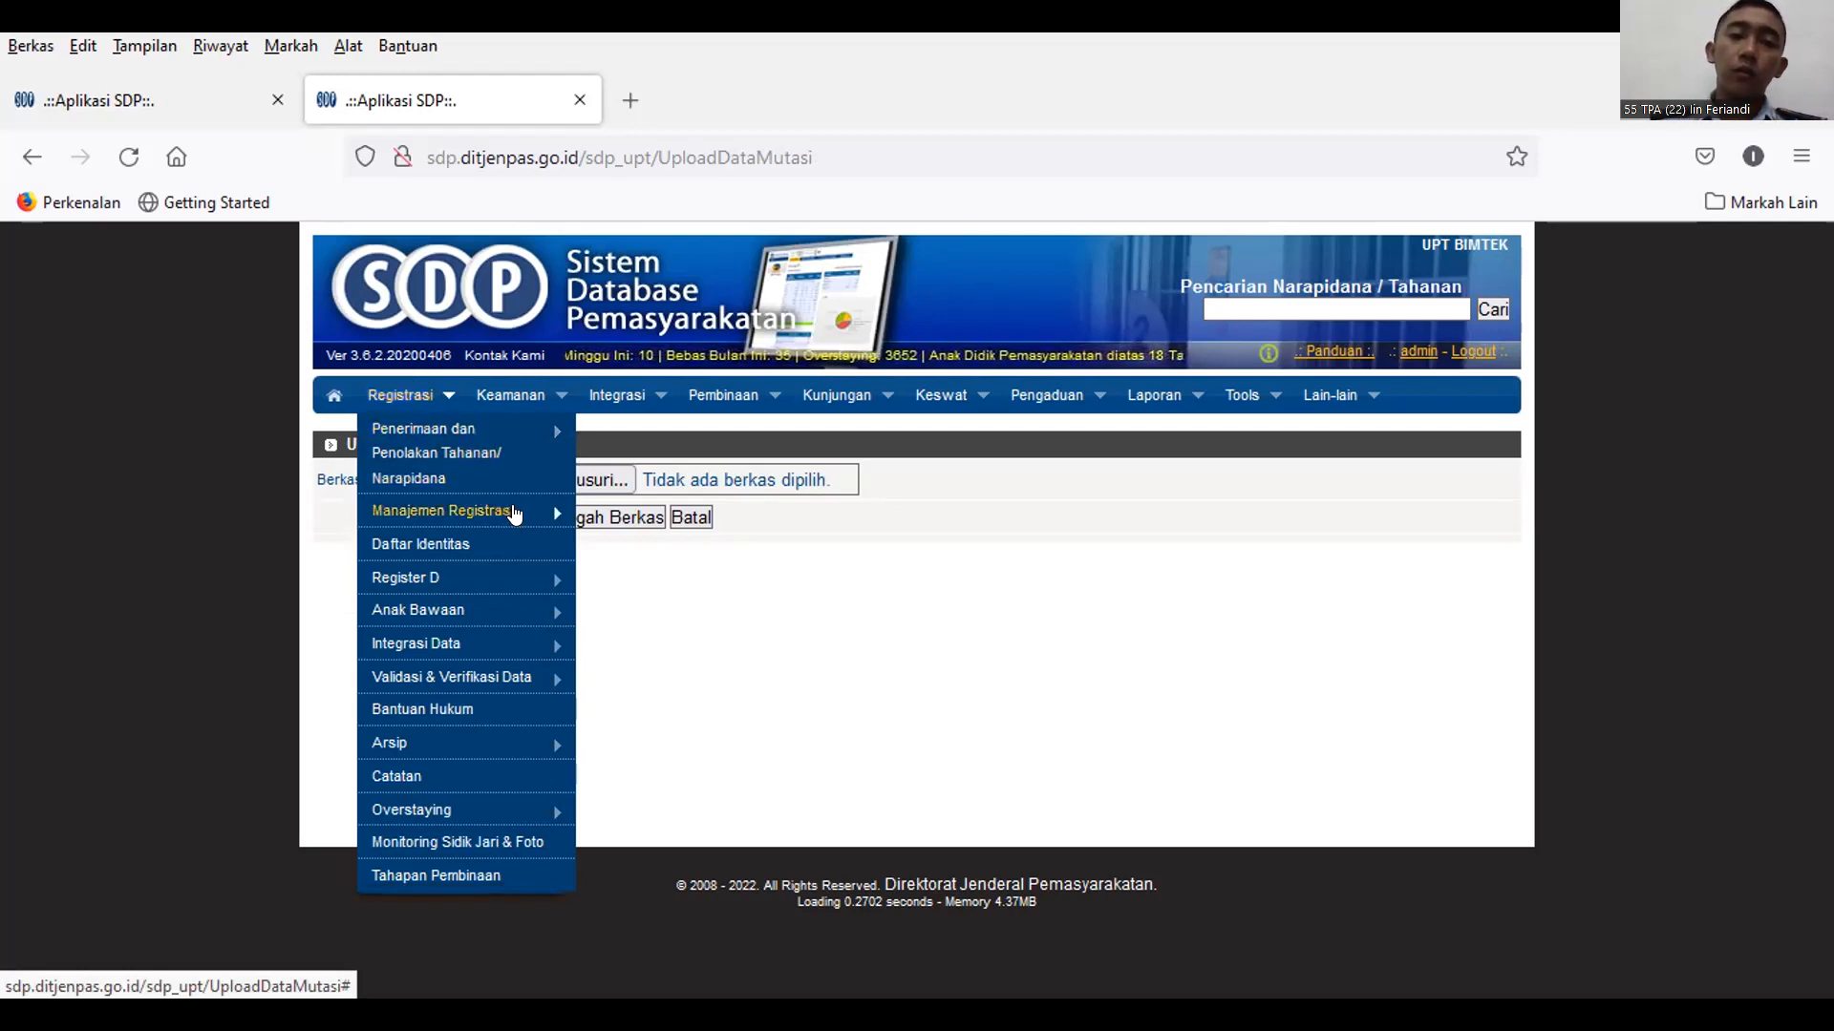
{"action": "mouse_move", "coordinate": [534, 511]}
{"action": "mouse_move", "coordinate": [668, 602]}
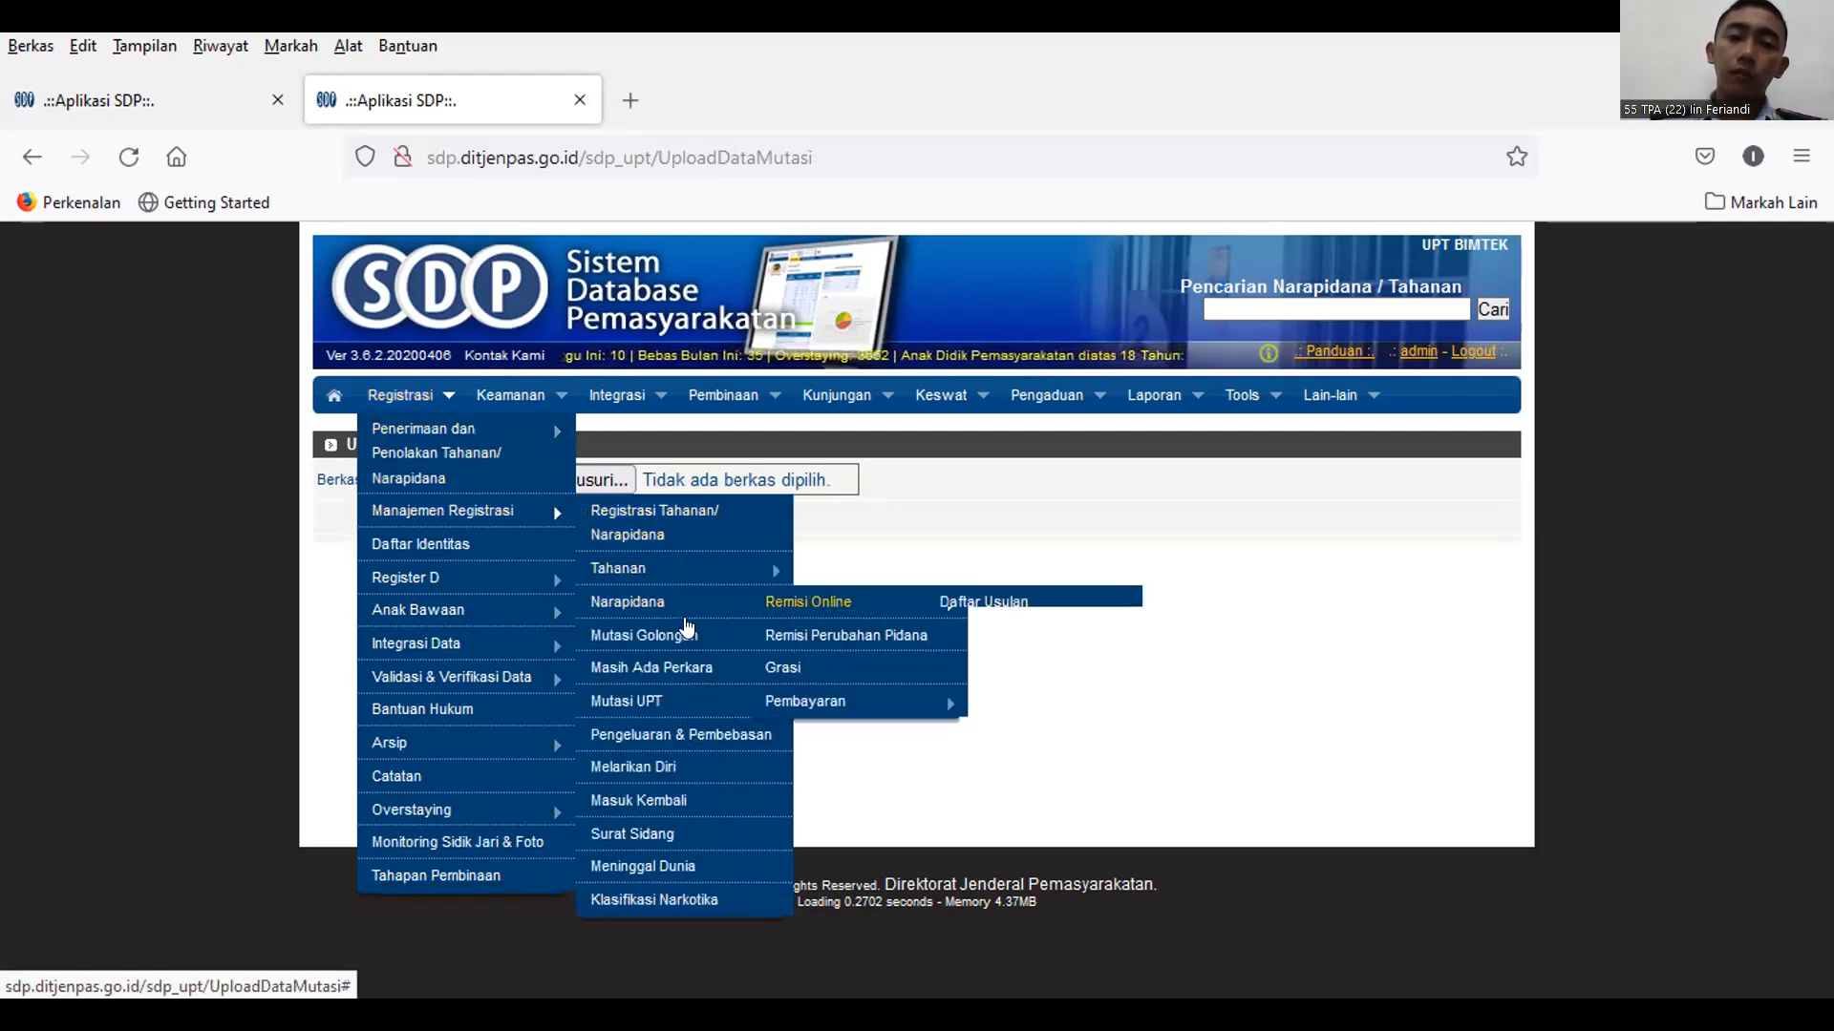
{"action": "left_click", "coordinate": [642, 704]}
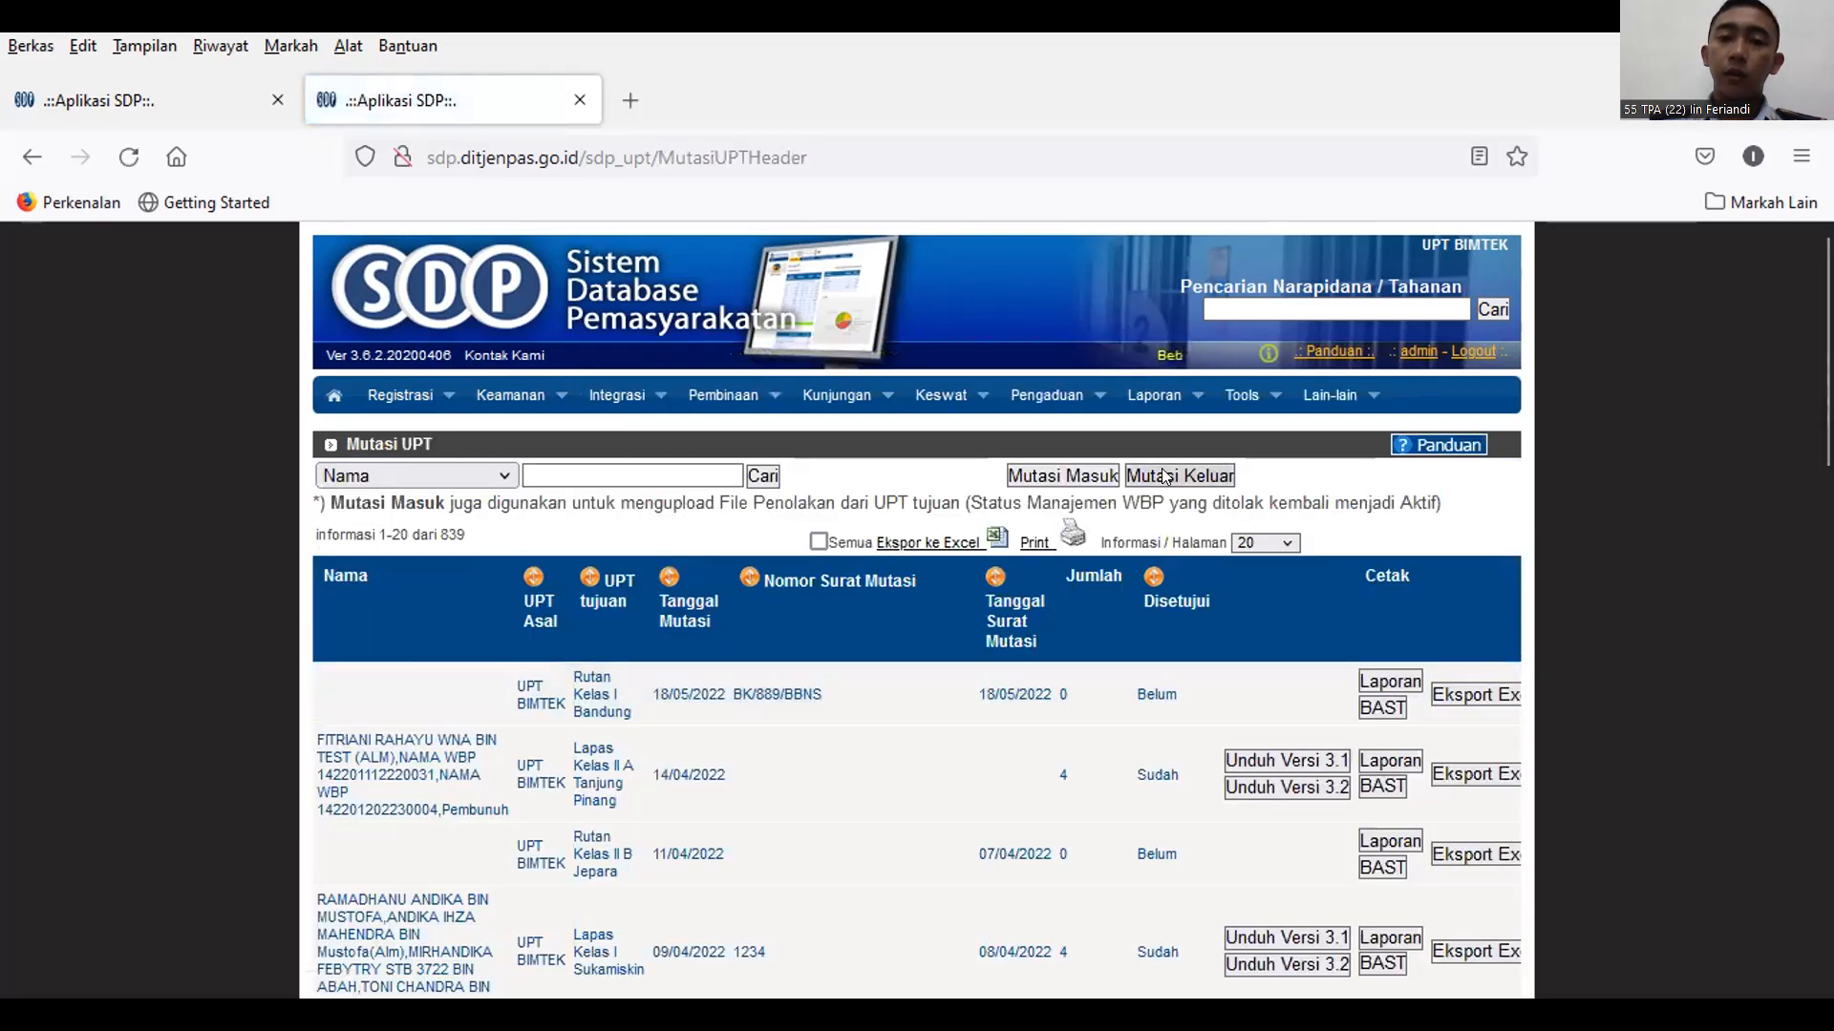
{"action": "left_click", "coordinate": [1166, 476]}
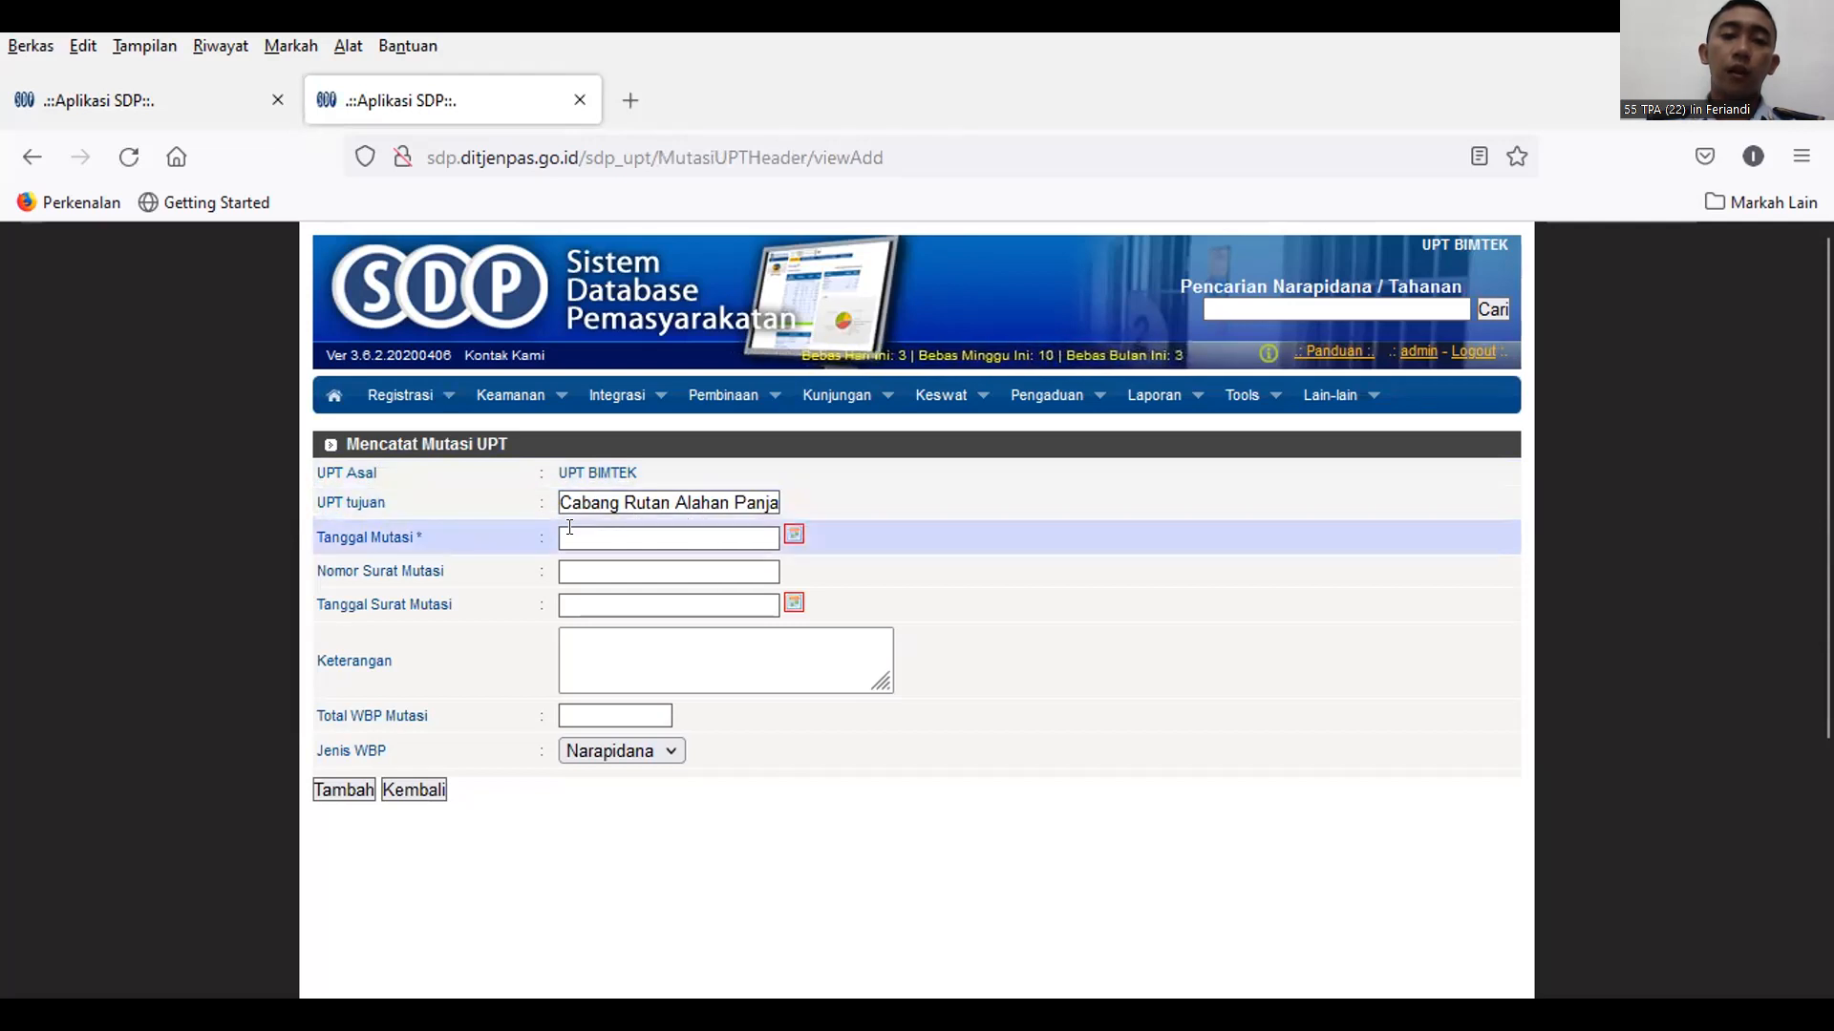
Set both Tanggal Mutasi and Tanggal Surat Mutasi to 23/05/2022 and enter Tes as Nomor Surat Mutasi
{"action": "key", "text": "Tab"}
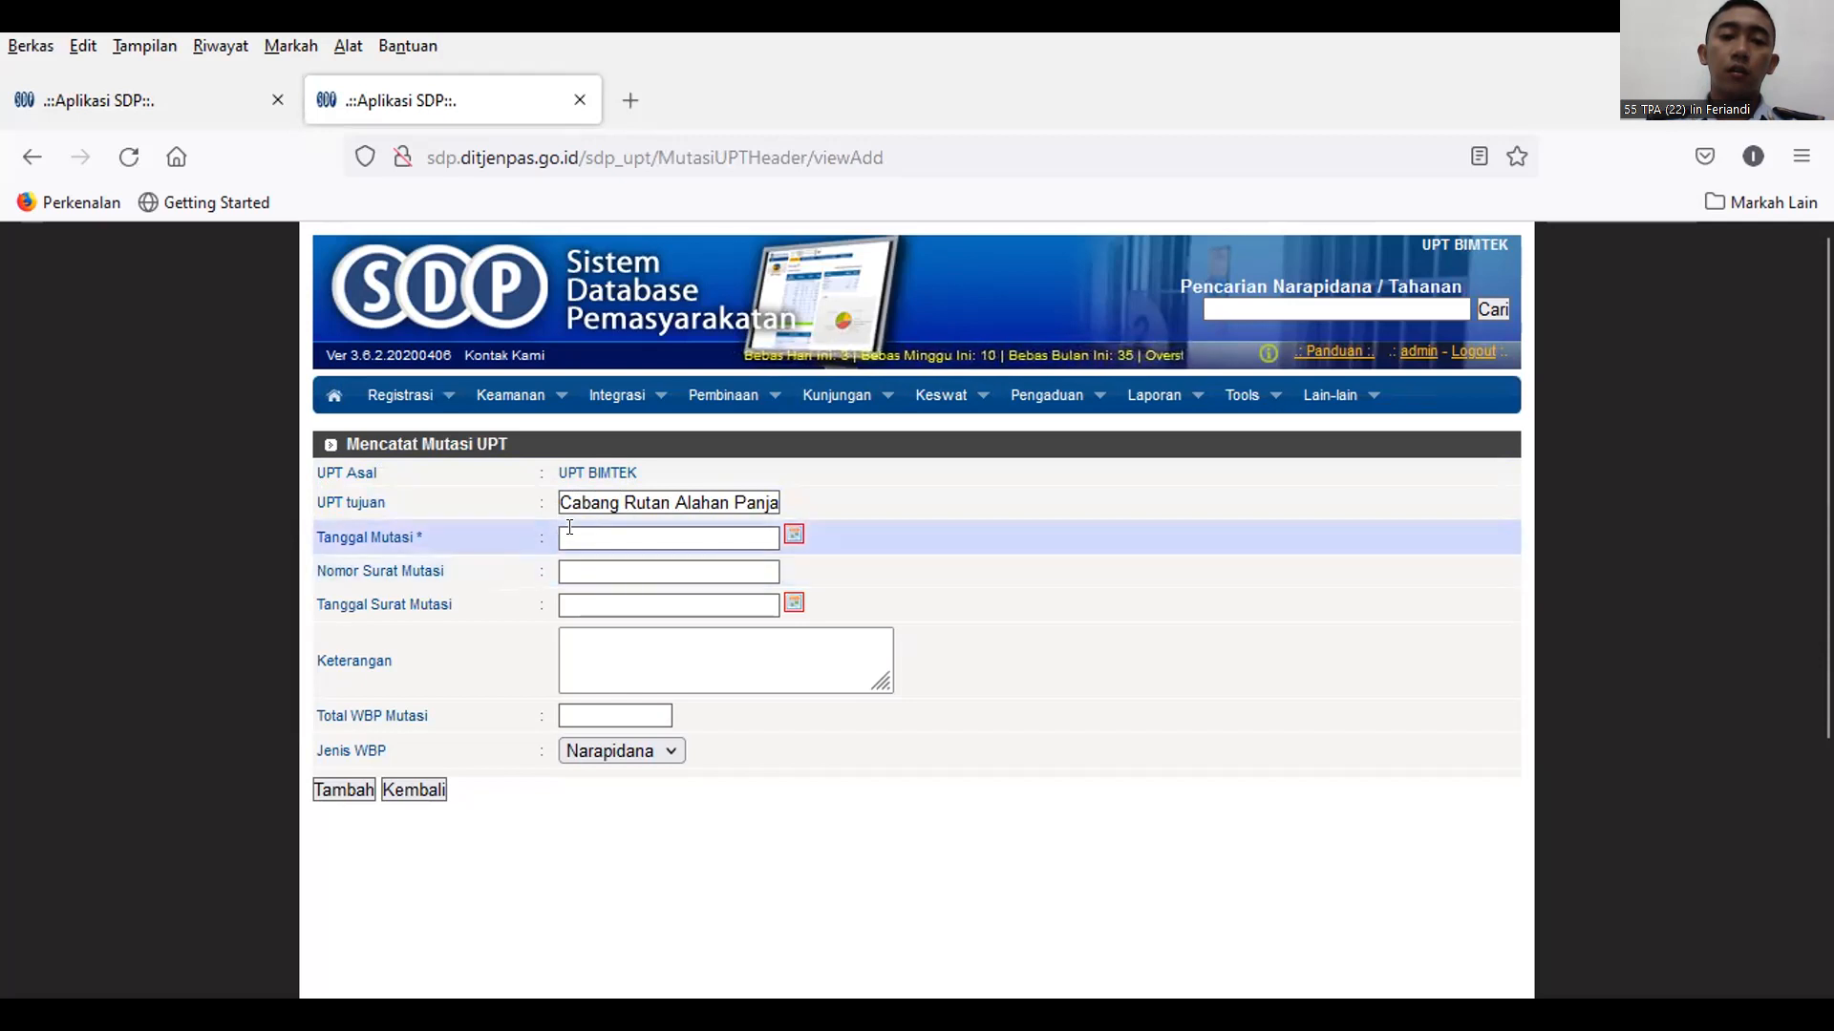
{"action": "left_click", "coordinate": [726, 538]}
{"action": "left_click", "coordinate": [796, 534]}
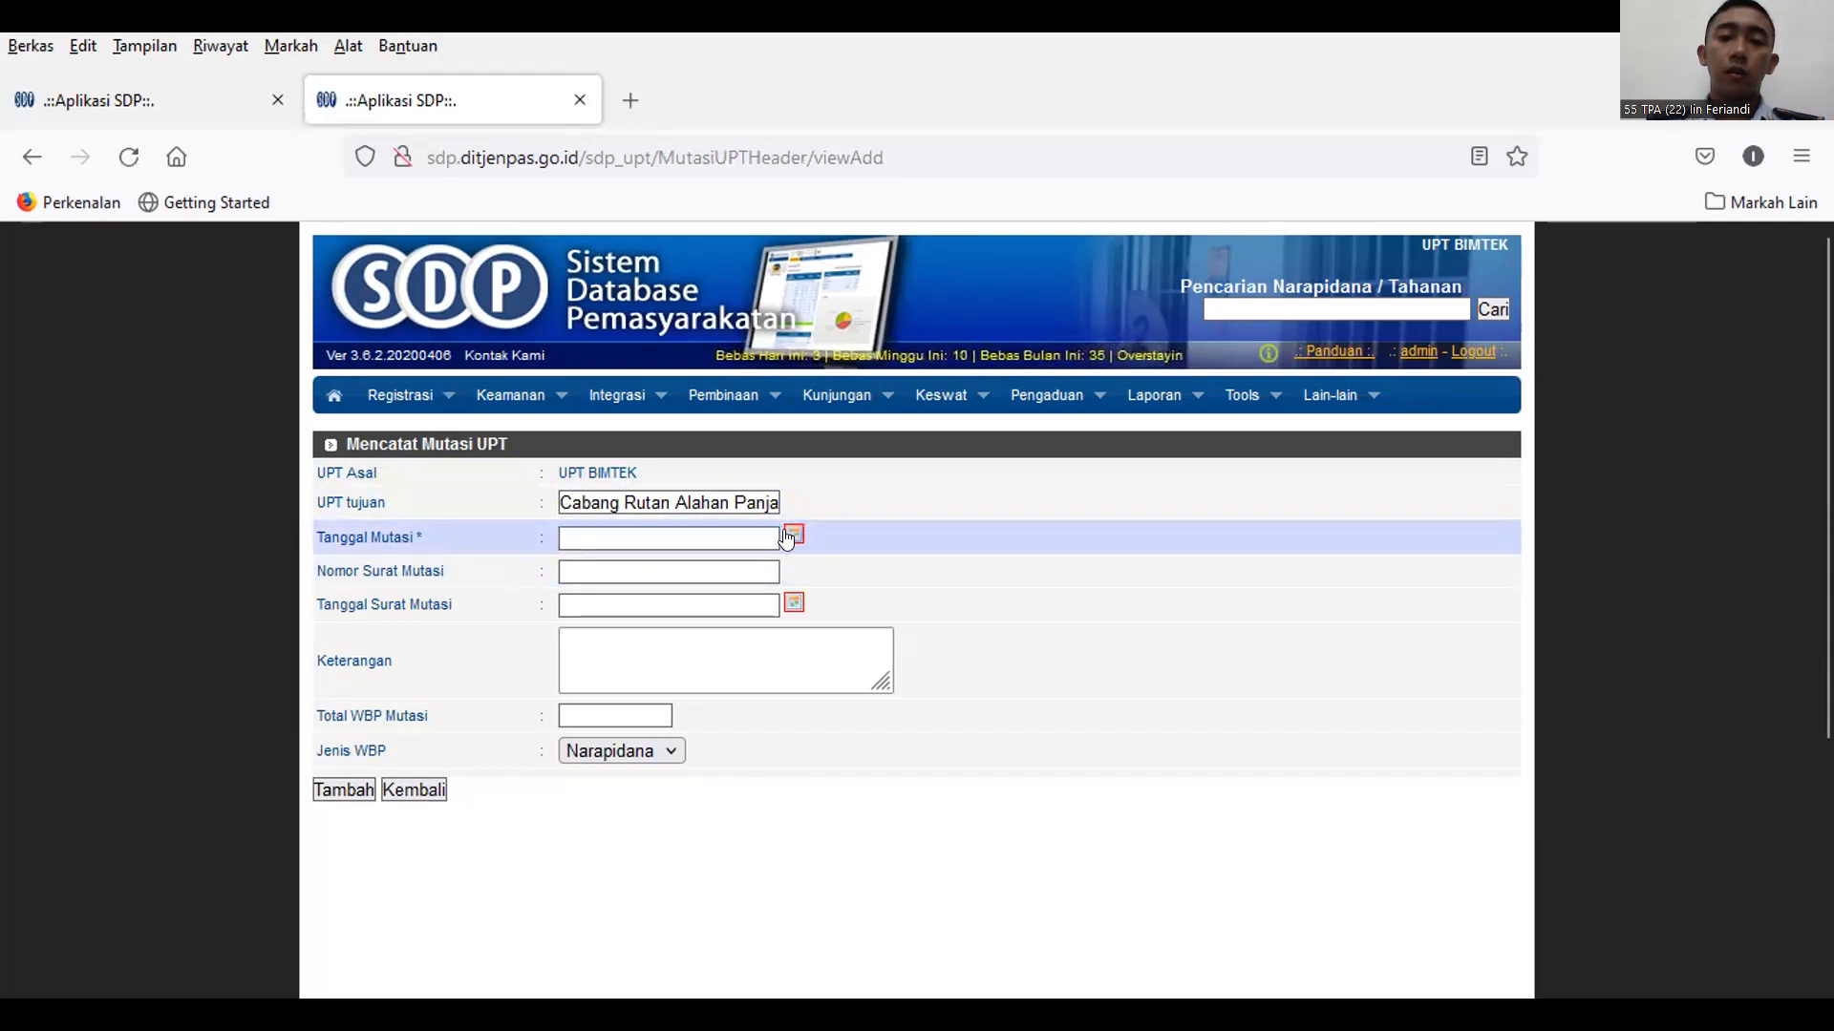
{"action": "left_click", "coordinate": [870, 455]}
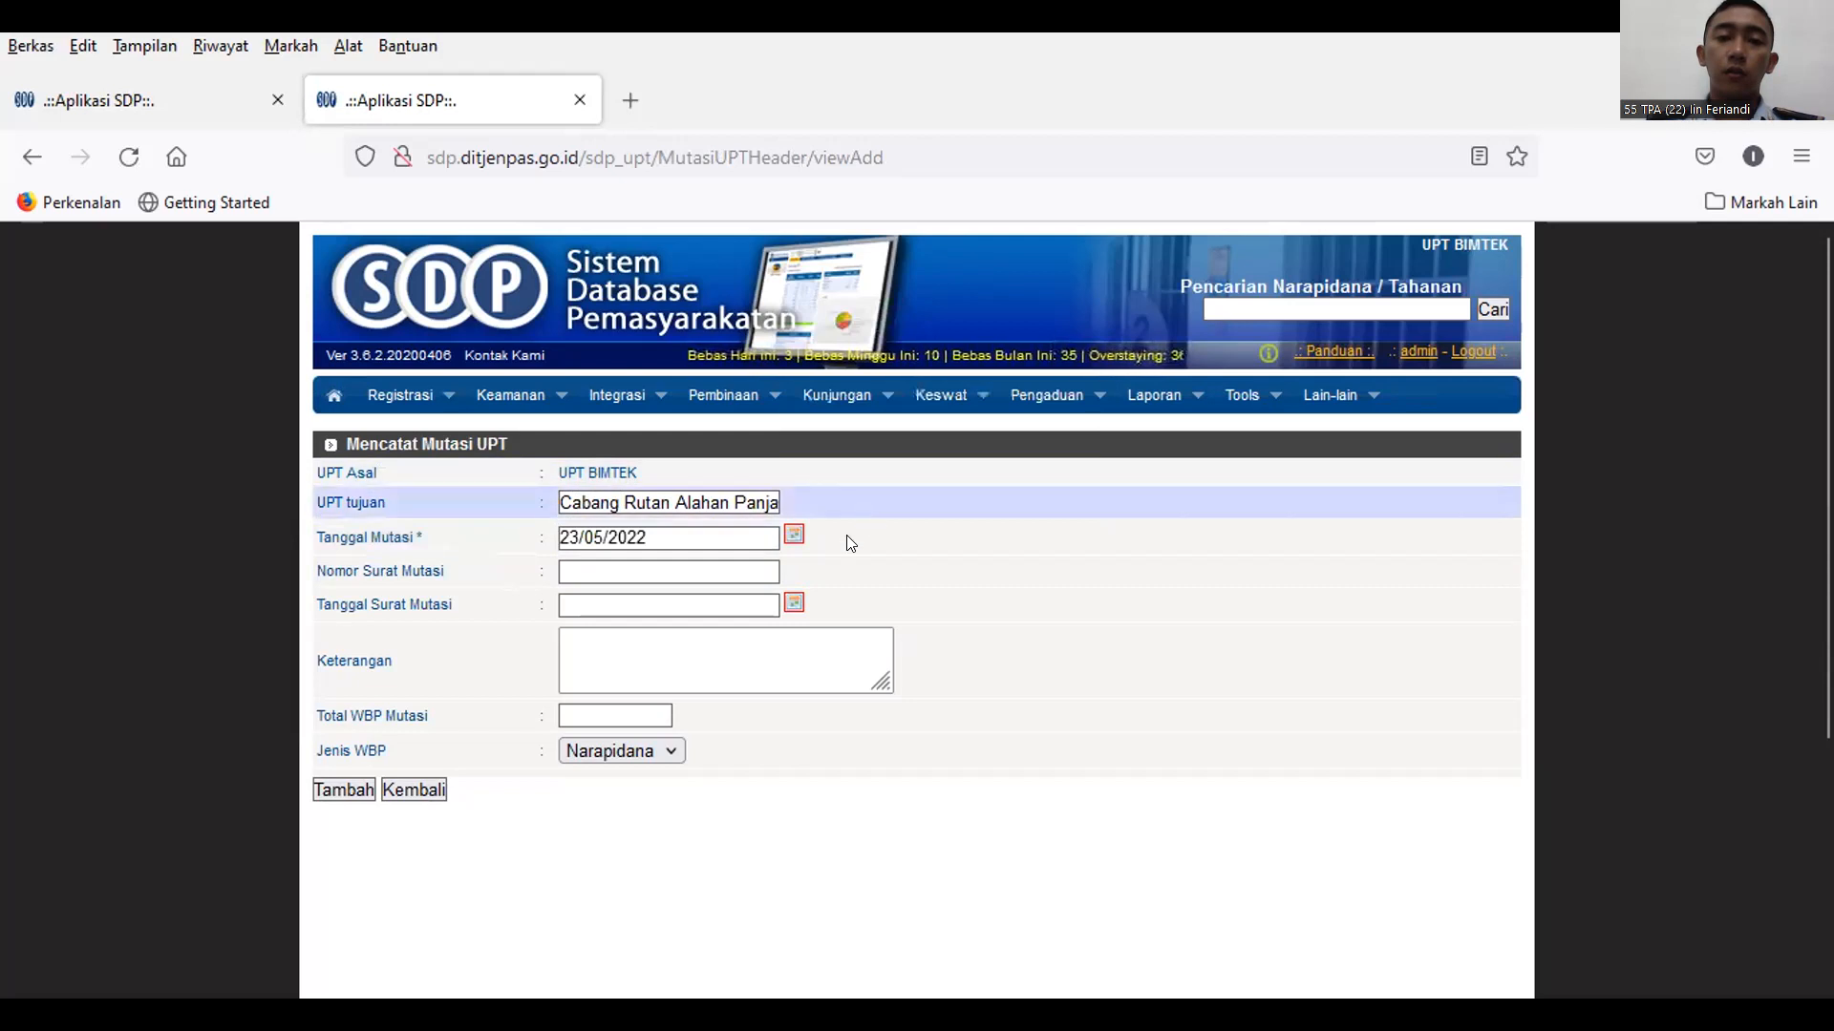
{"action": "left_click", "coordinate": [701, 561]}
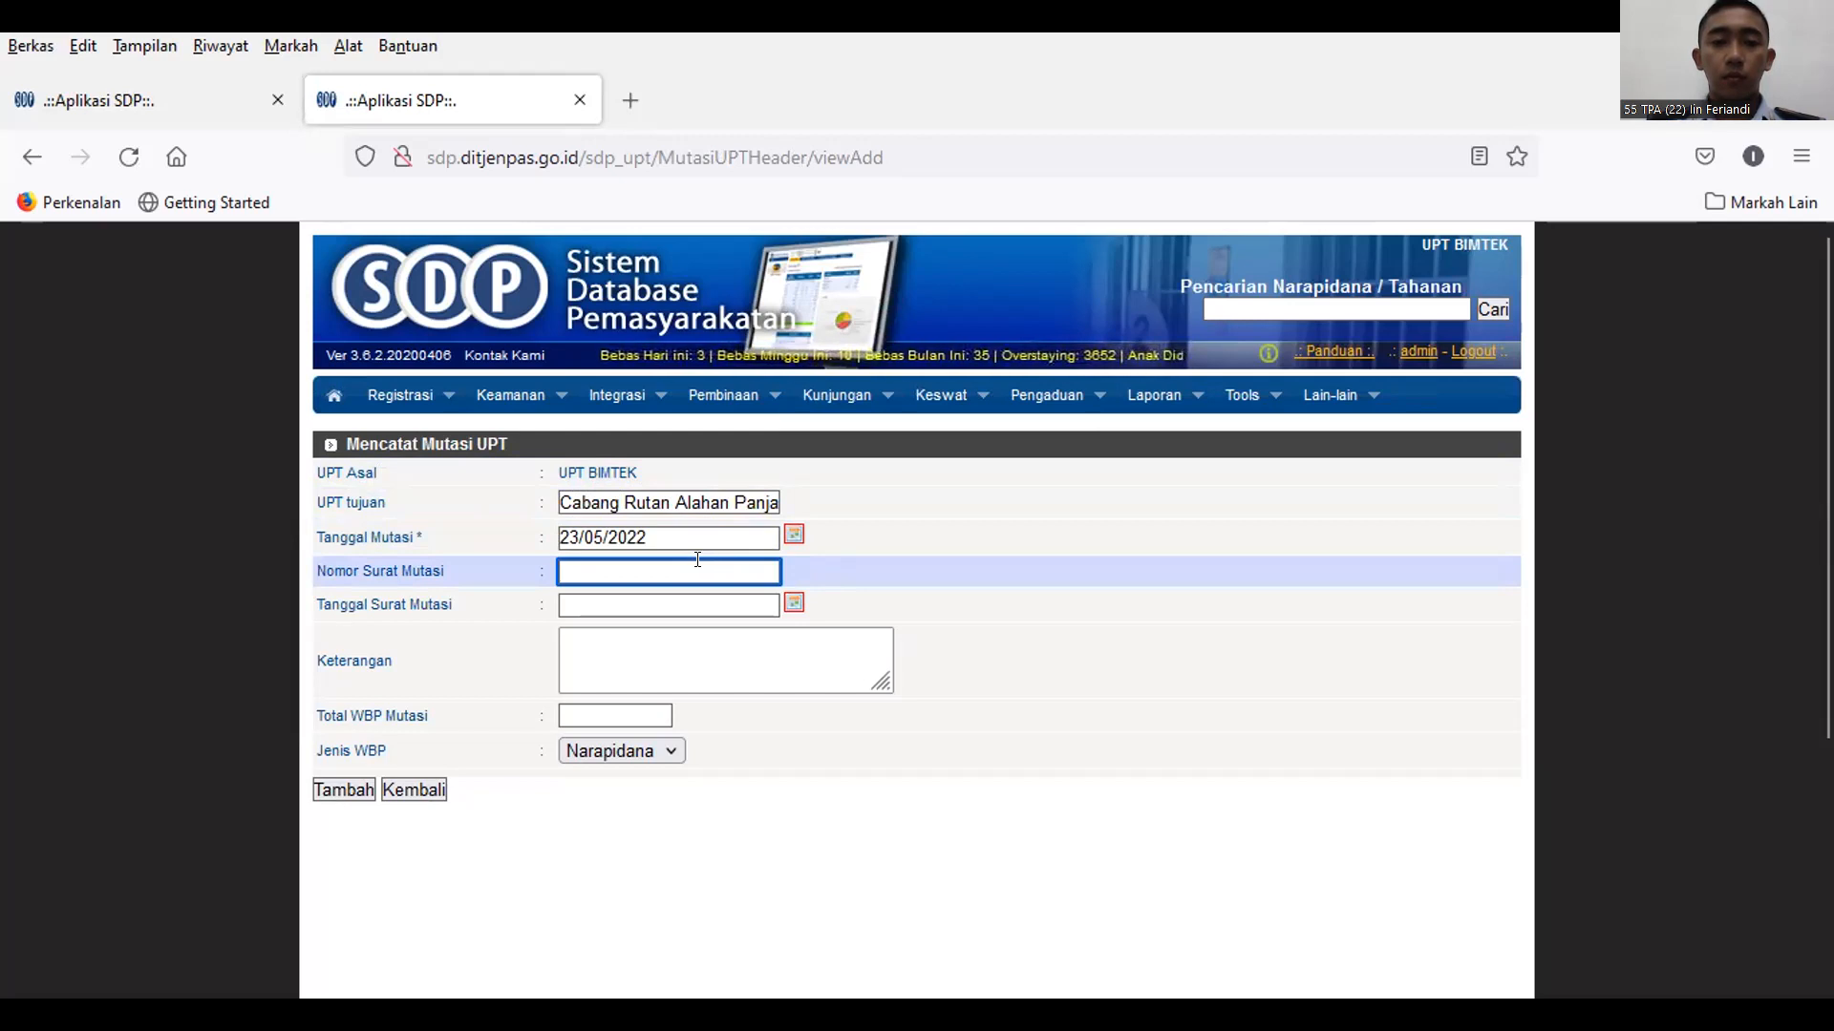
{"action": "type", "text": "Tes"}
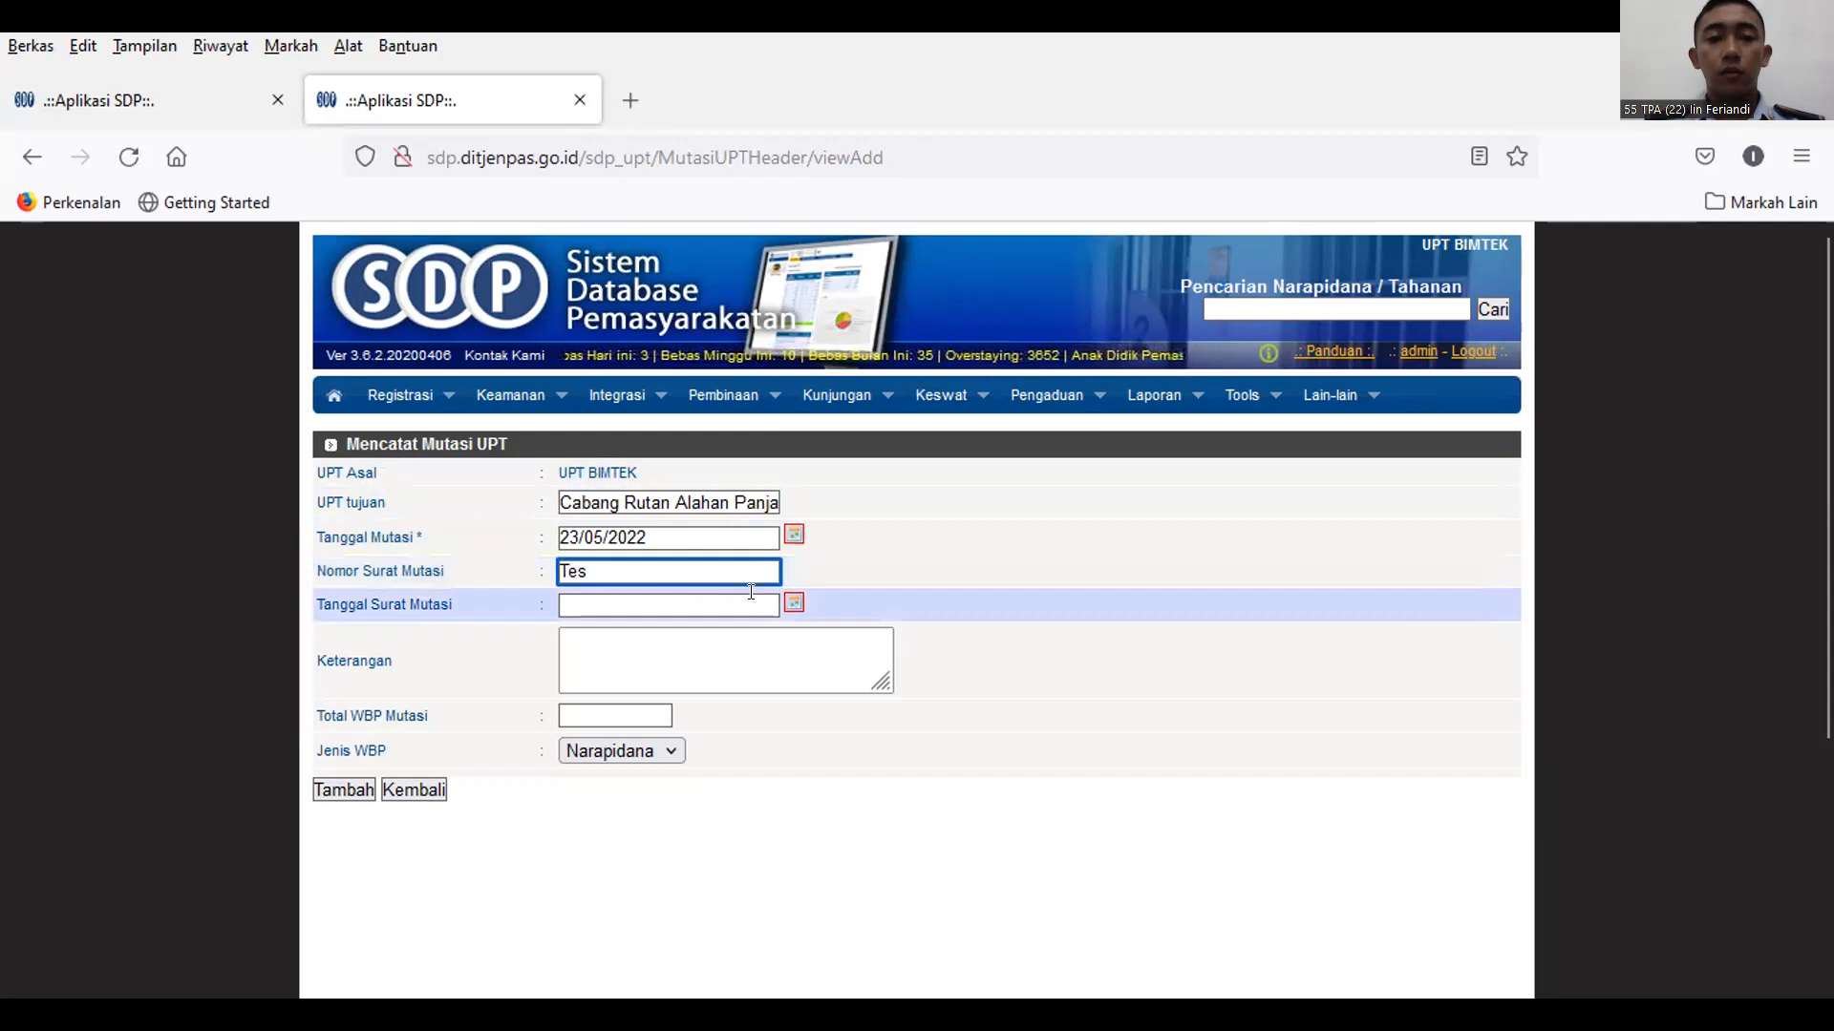
{"action": "left_click", "coordinate": [794, 602]}
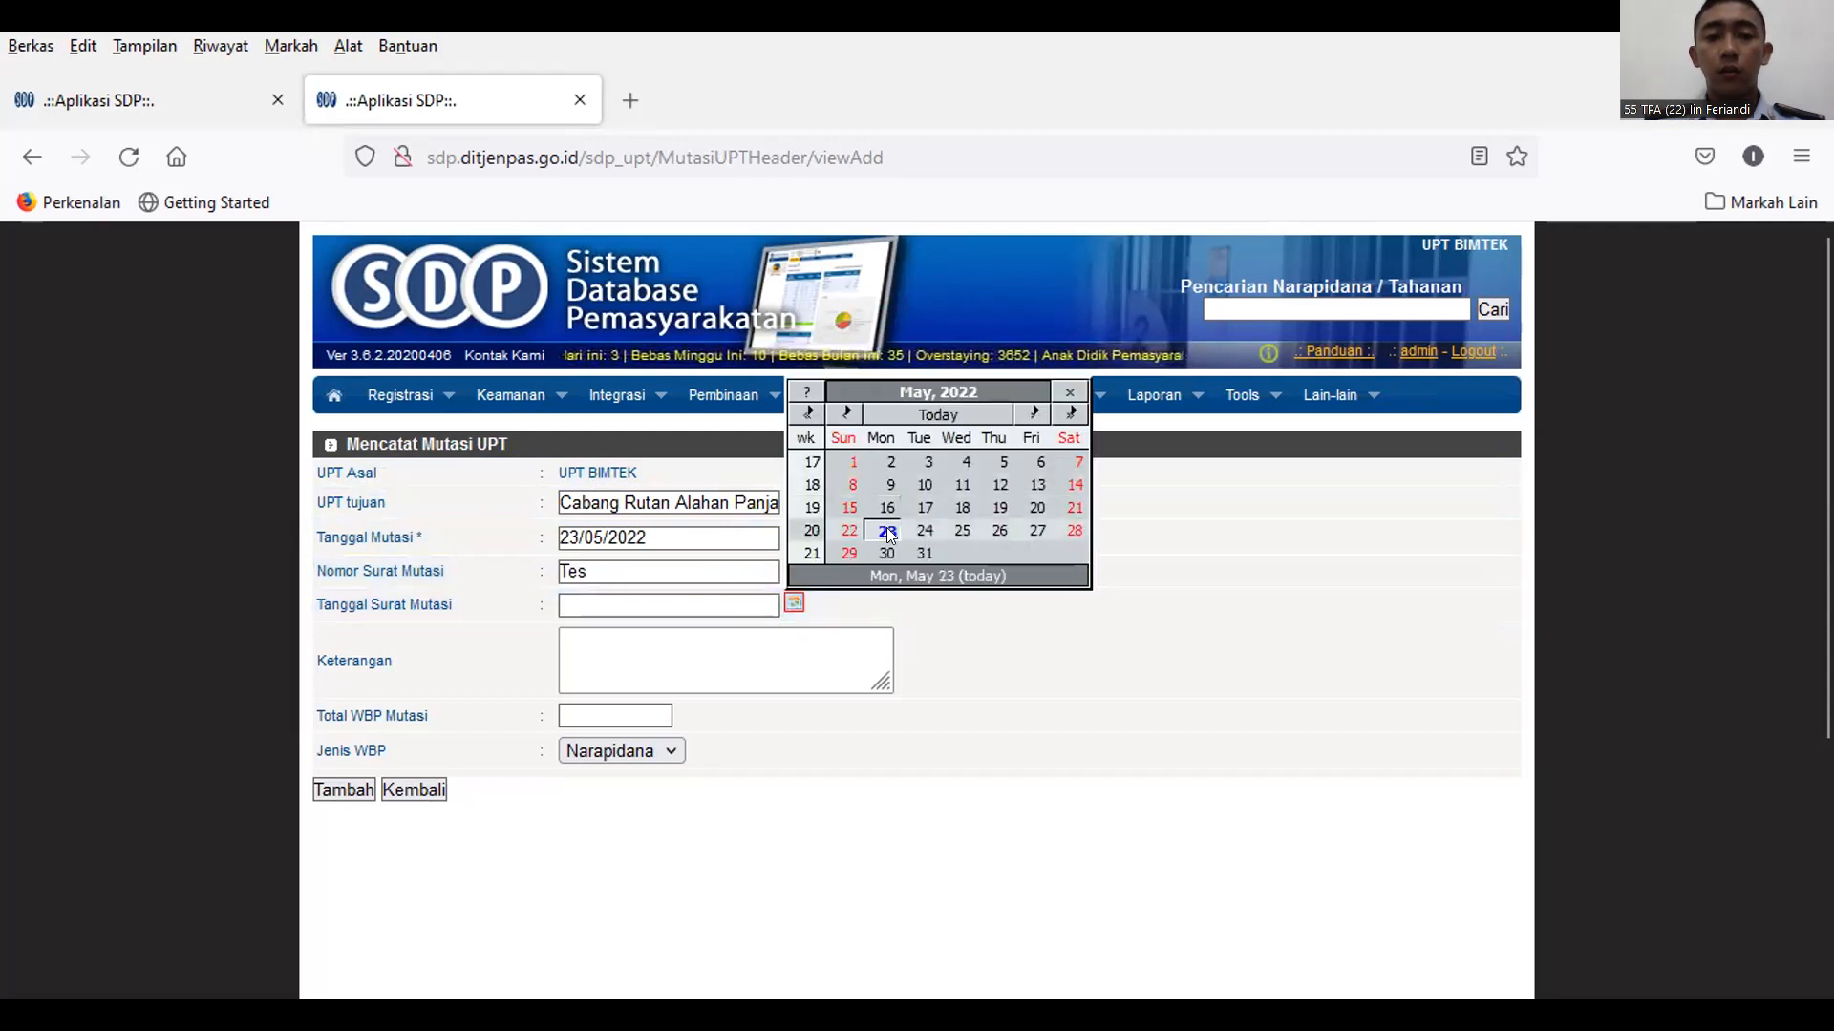
{"action": "left_click", "coordinate": [887, 530]}
Enter the Keterangan "Dipindahkan 1 (satu) orang wbp an." plus the inmate's name, set Total WBP Mutasi to 1, and add the record
{"action": "left_click", "coordinate": [600, 670]}
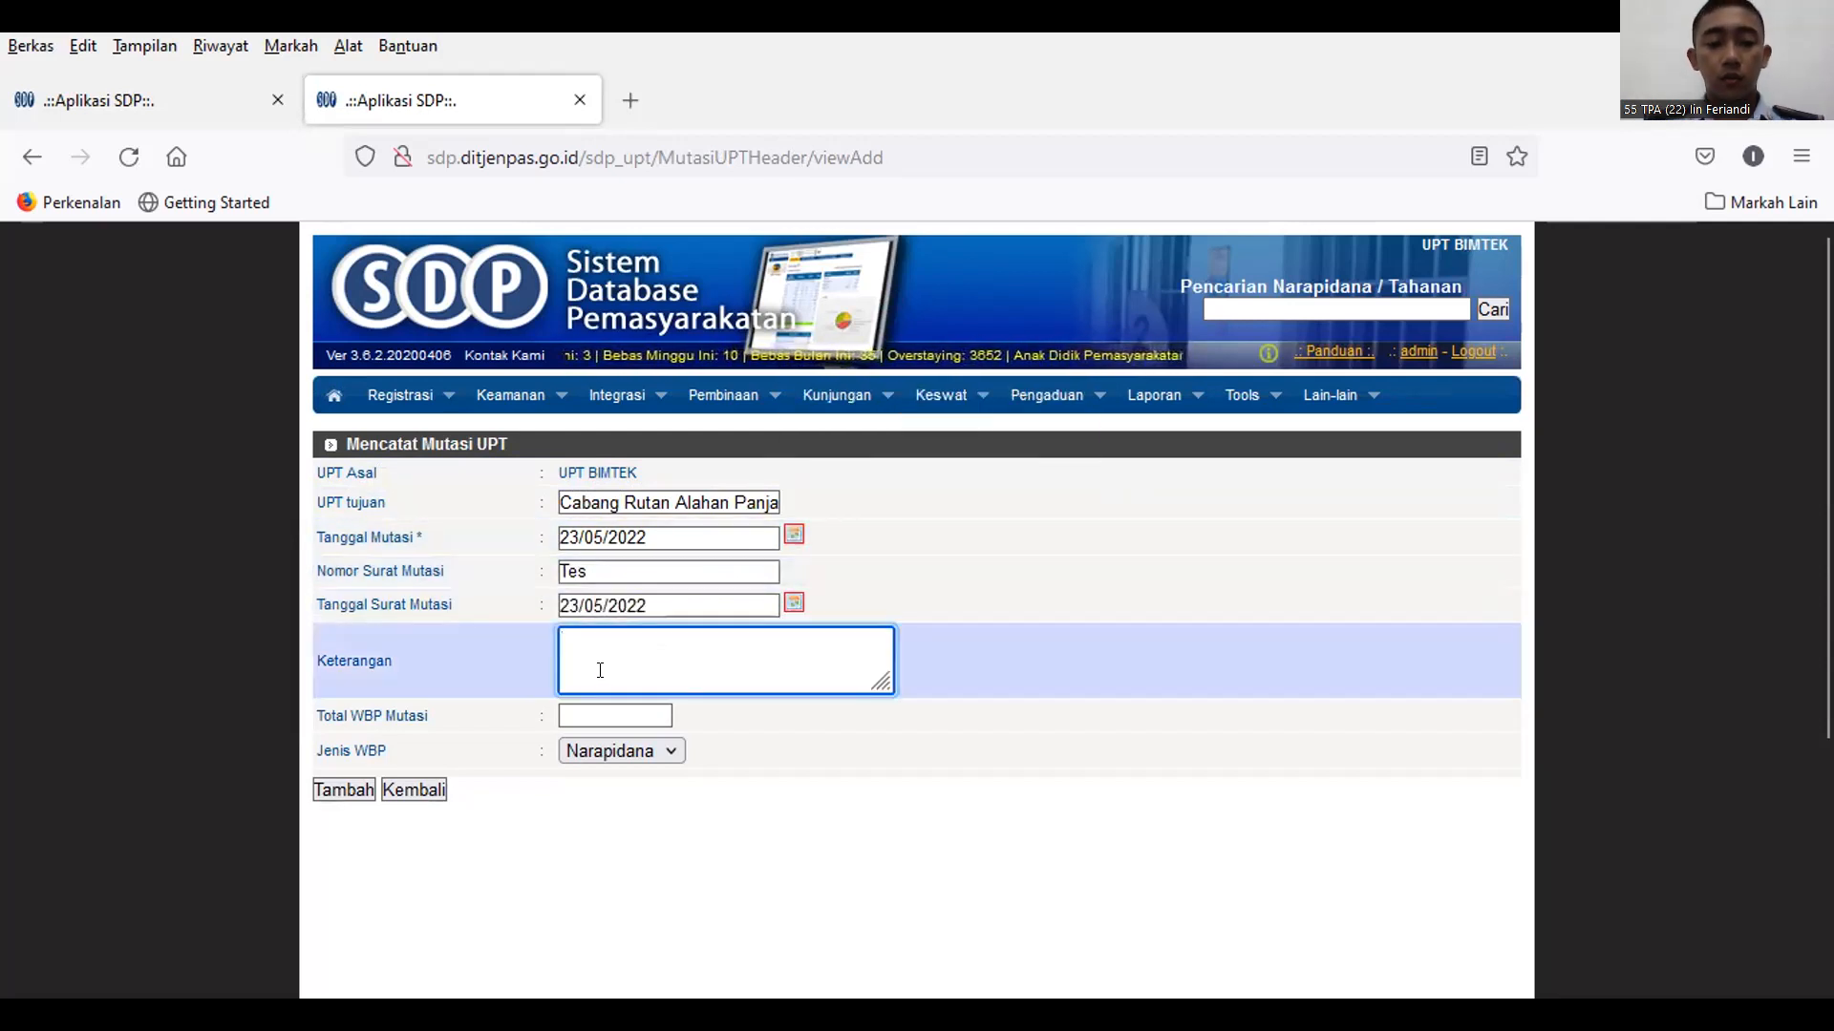
{"action": "type", "text": "Dipindahkan 1 (satu) orang wbp an."}
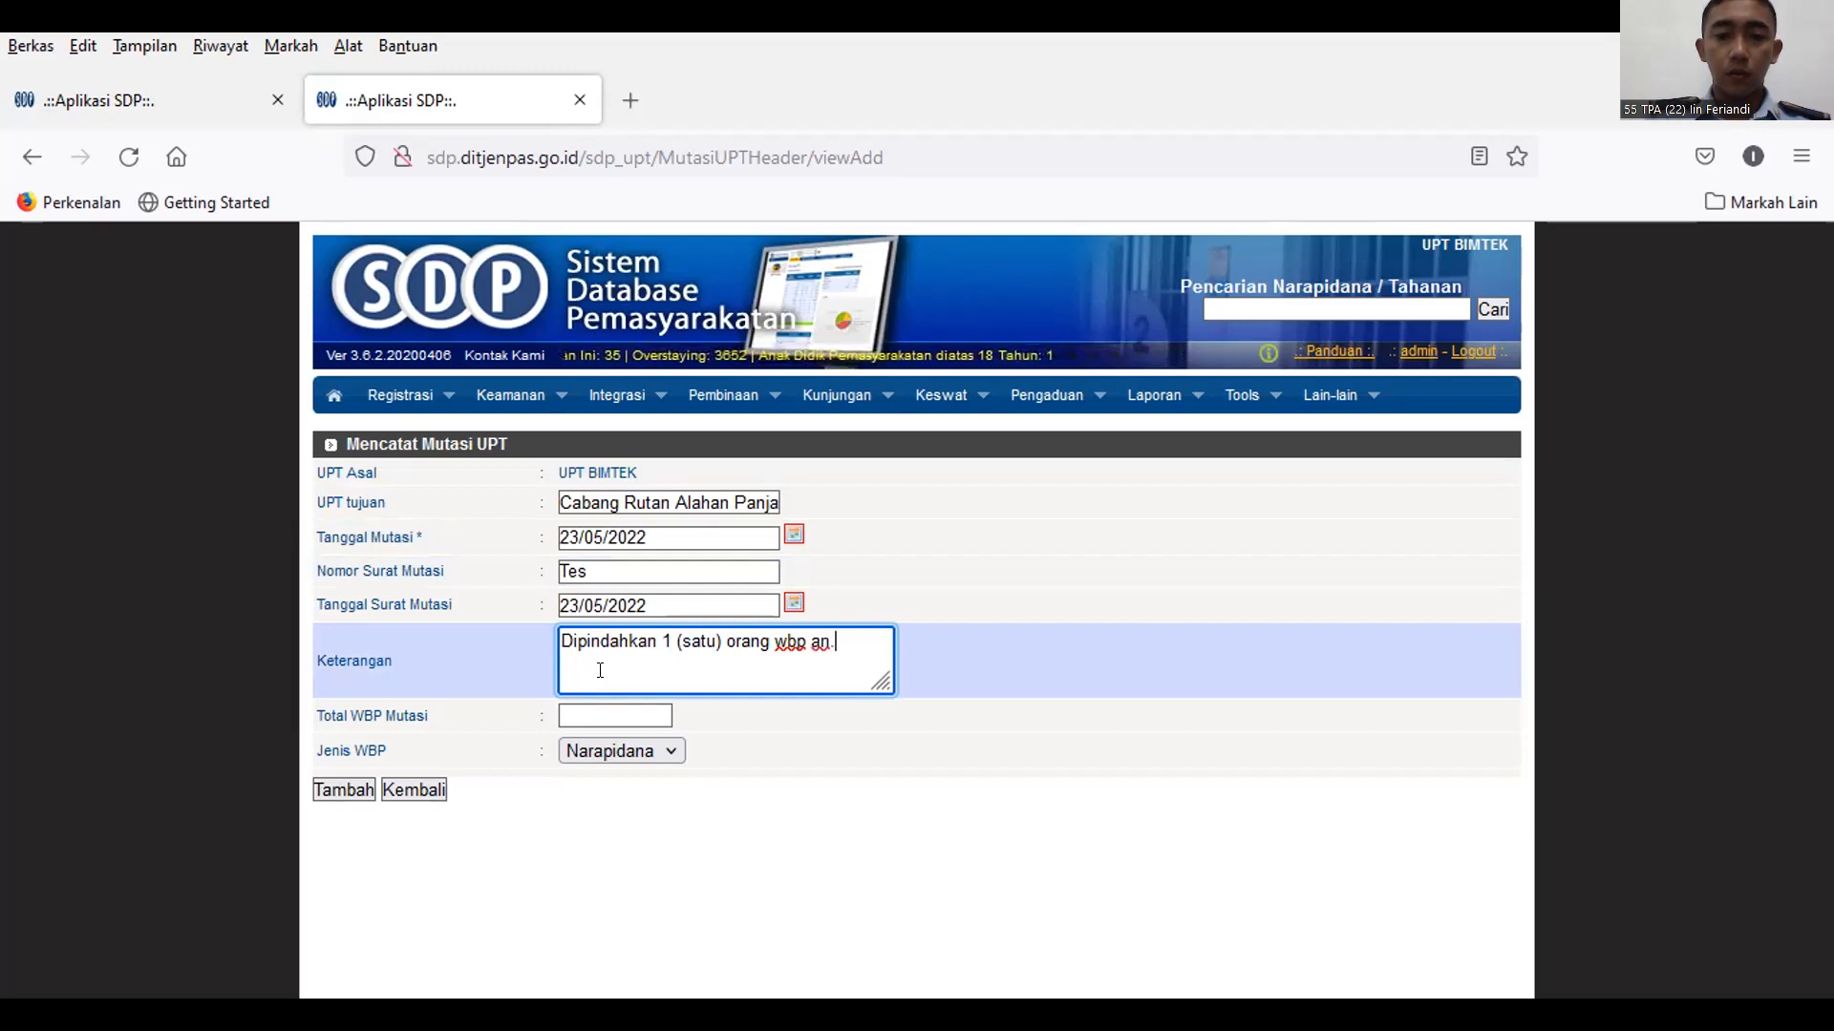
{"action": "type", "text": "ham"}
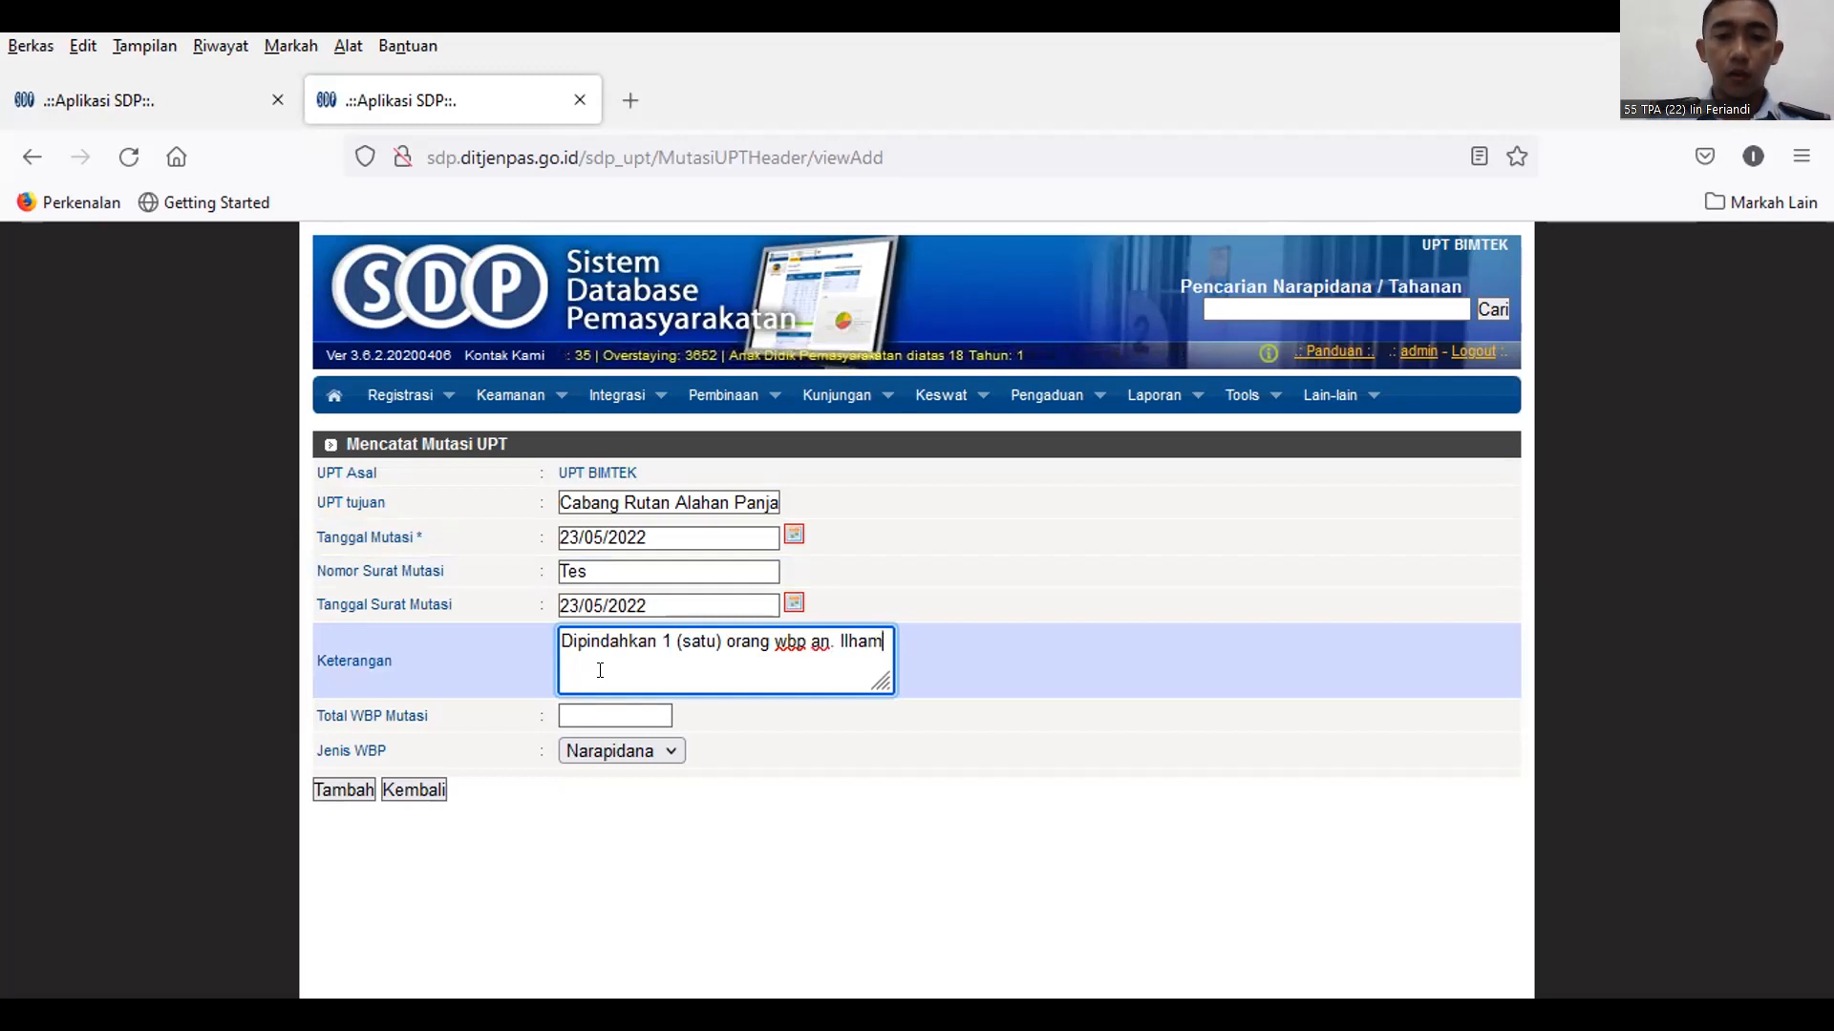
{"action": "left_click", "coordinate": [577, 712]}
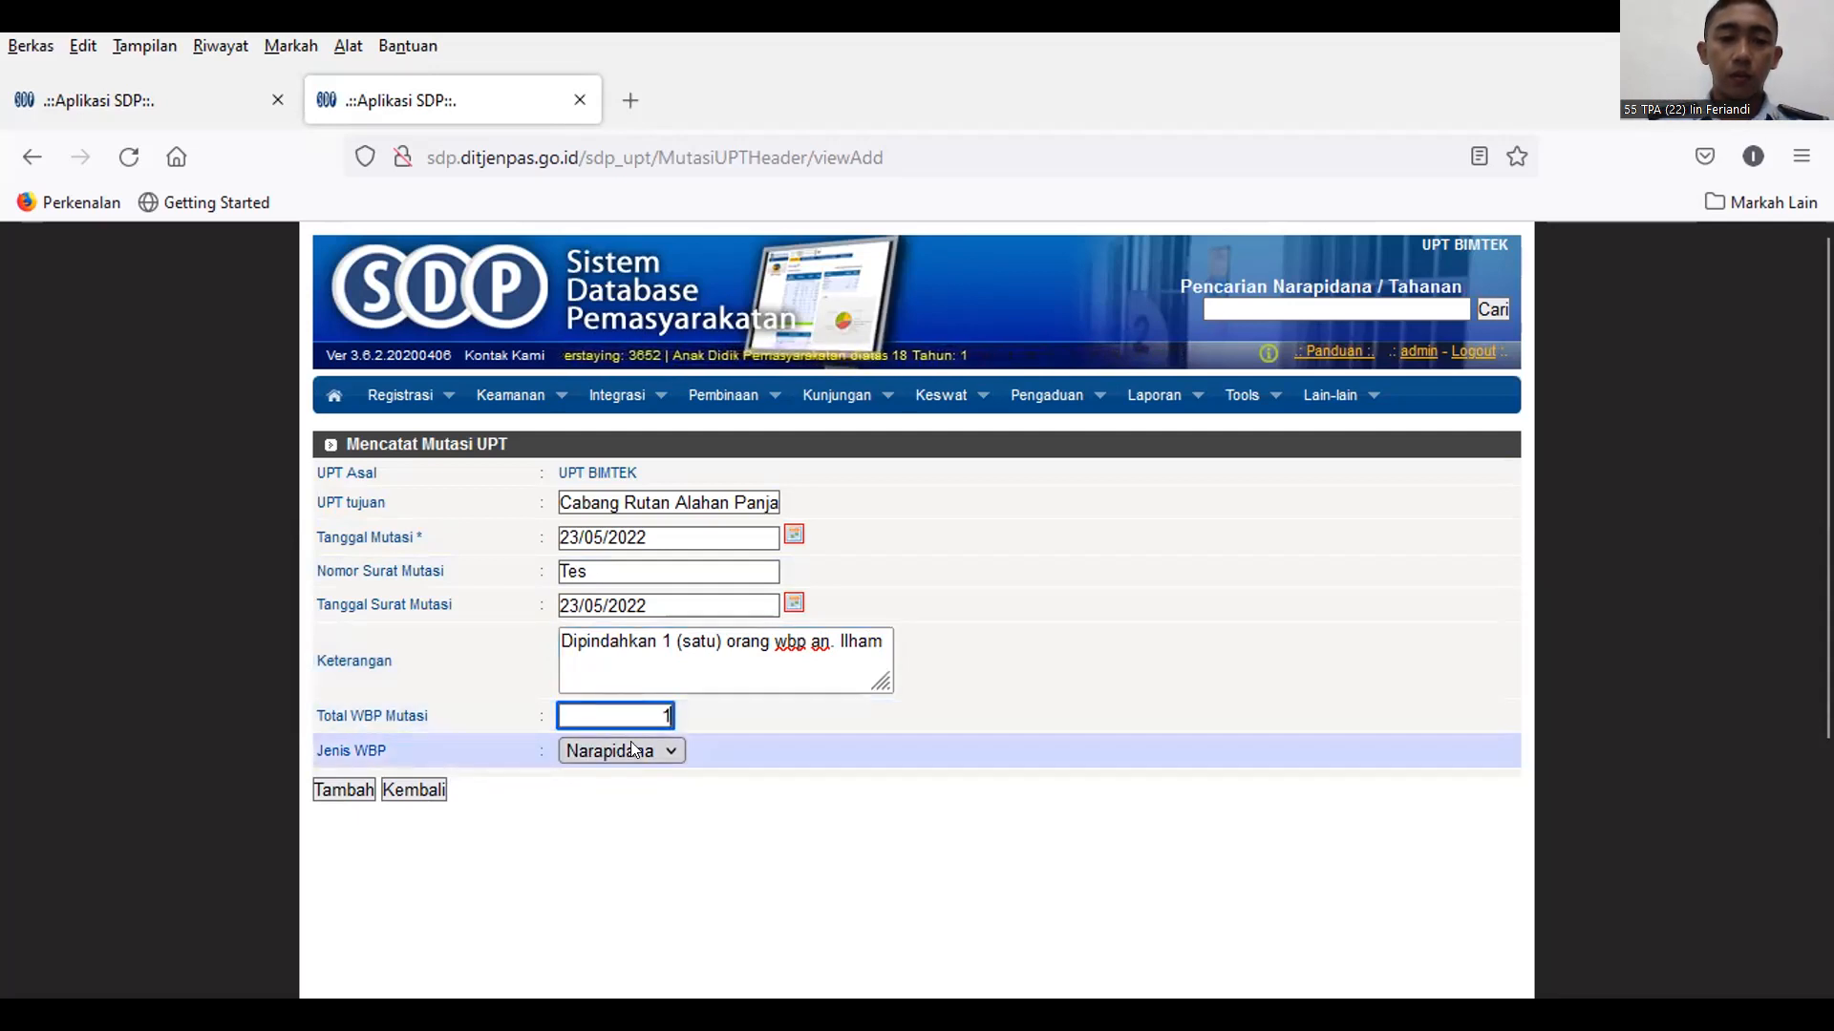
{"action": "left_click", "coordinate": [354, 792]}
Add the inmate being moved to the transfer record through Setup Penghuni
{"action": "scroll", "coordinate": [665, 785], "scroll_direction": "down", "scroll_amount": 3}
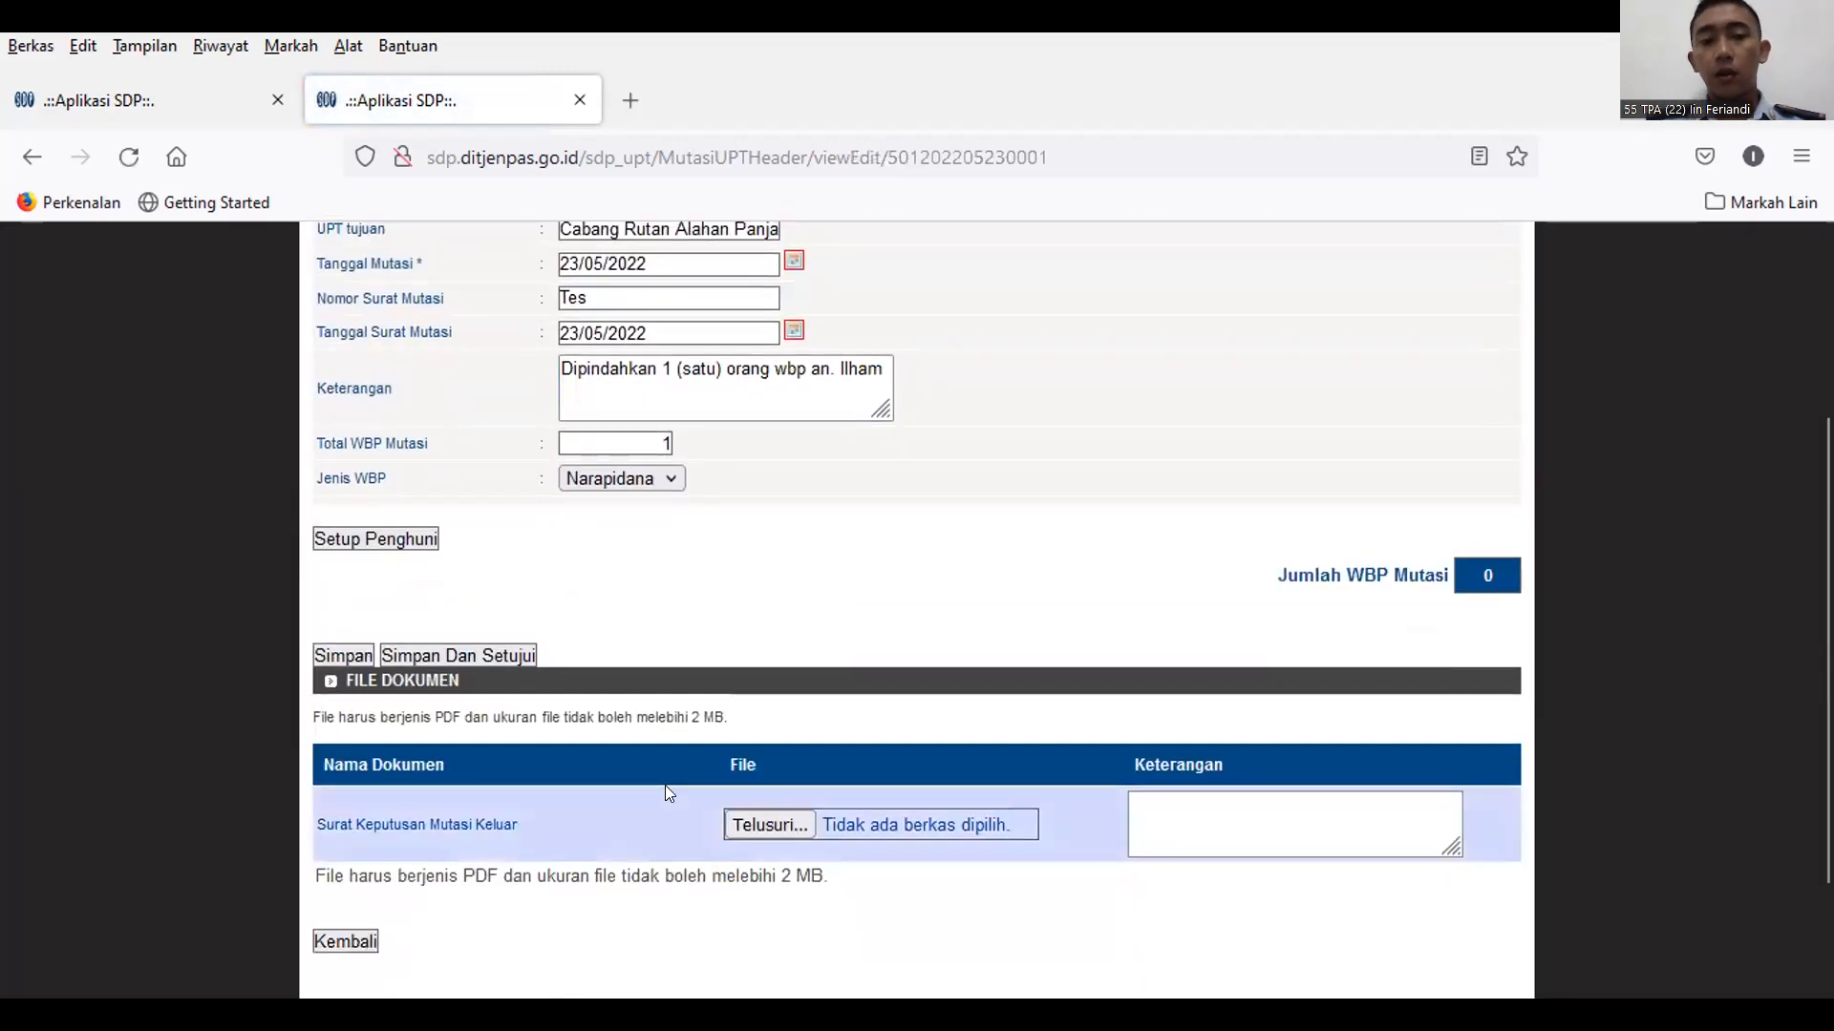
{"action": "left_click", "coordinate": [397, 542]}
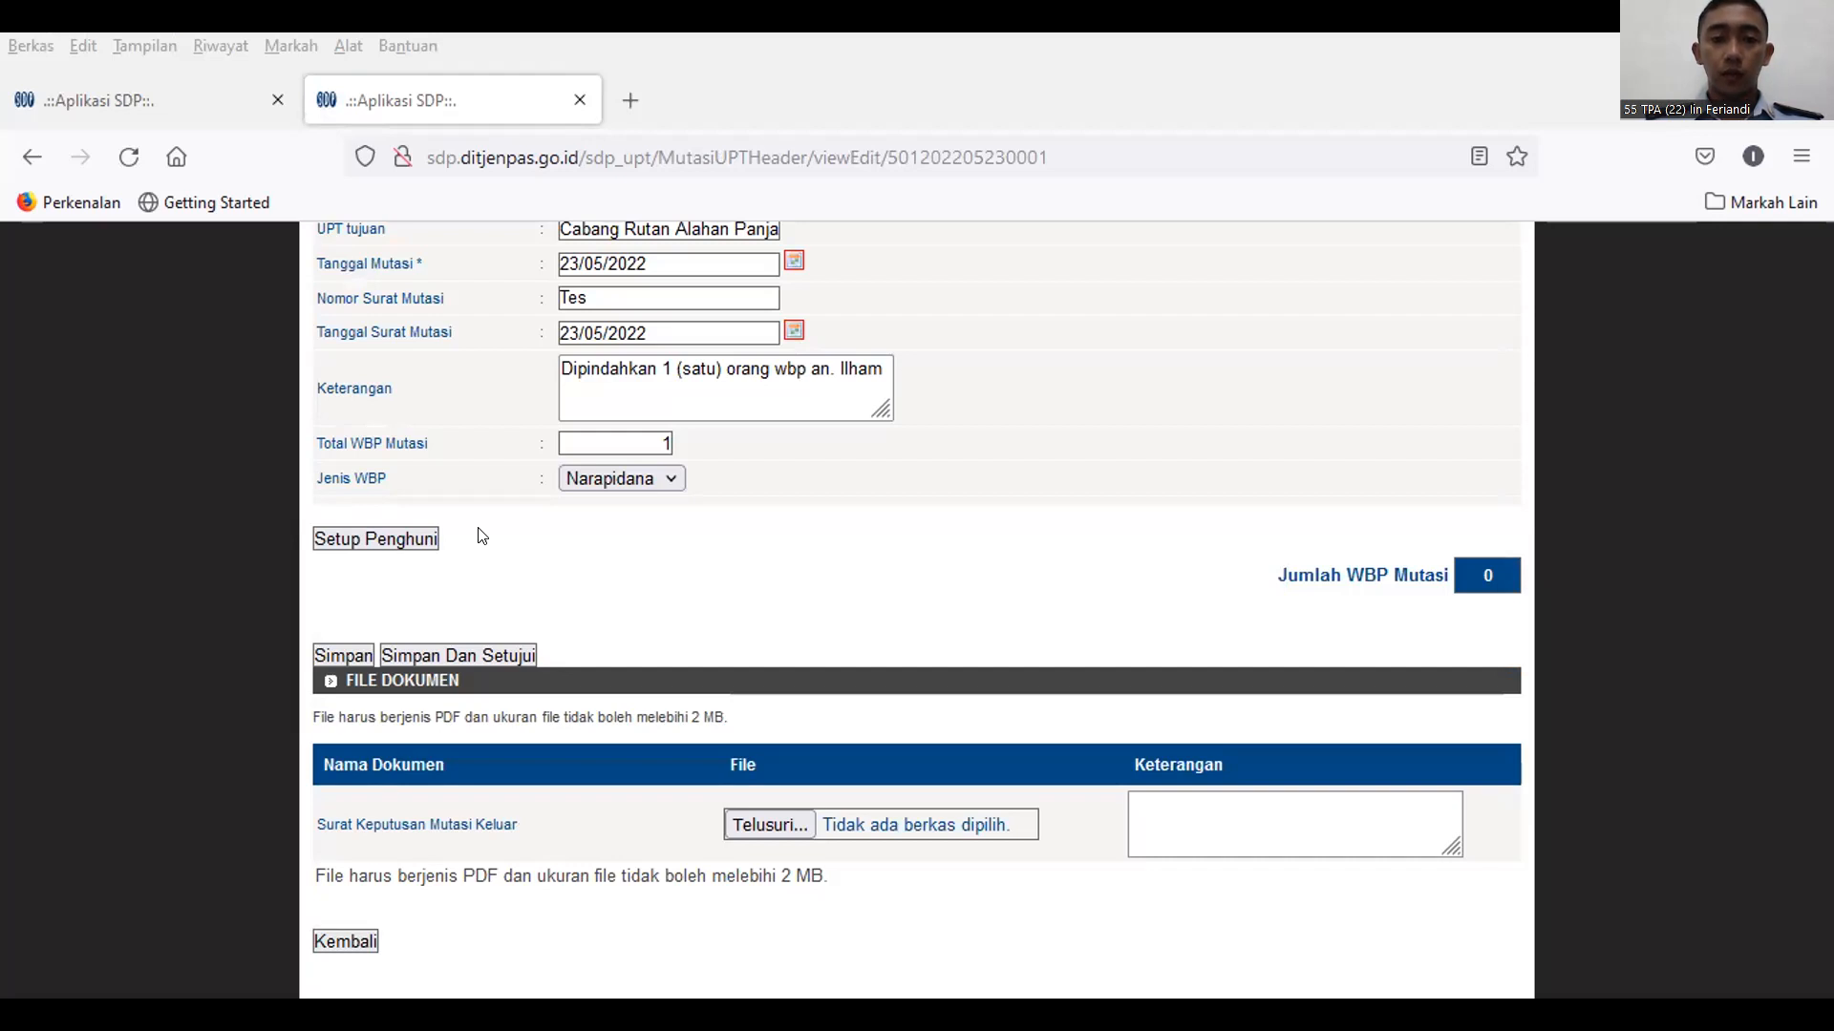
{"action": "scroll", "coordinate": [631, 716], "scroll_direction": "down", "scroll_amount": 3}
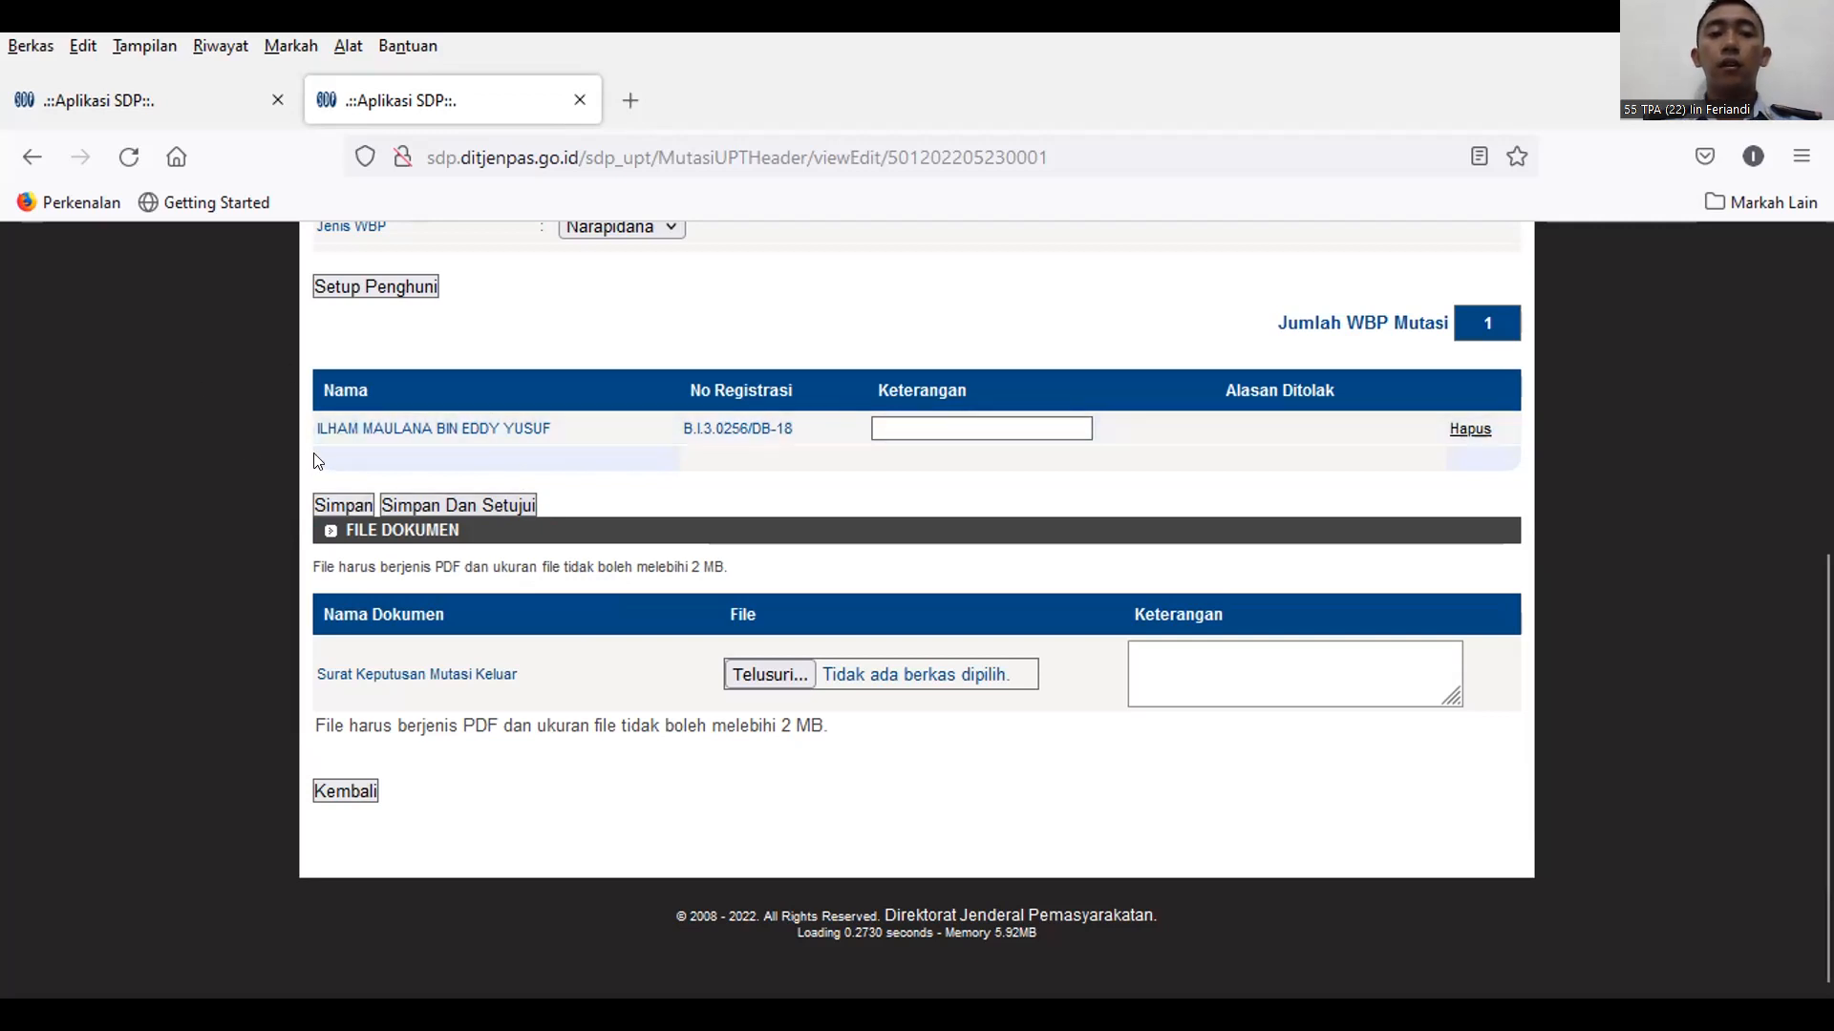
Try to save the transfer without attaching the Surat Keputusan Mutasi Keluar
{"action": "scroll", "coordinate": [318, 461], "scroll_direction": "up", "scroll_amount": 2}
{"action": "left_click", "coordinate": [344, 639]}
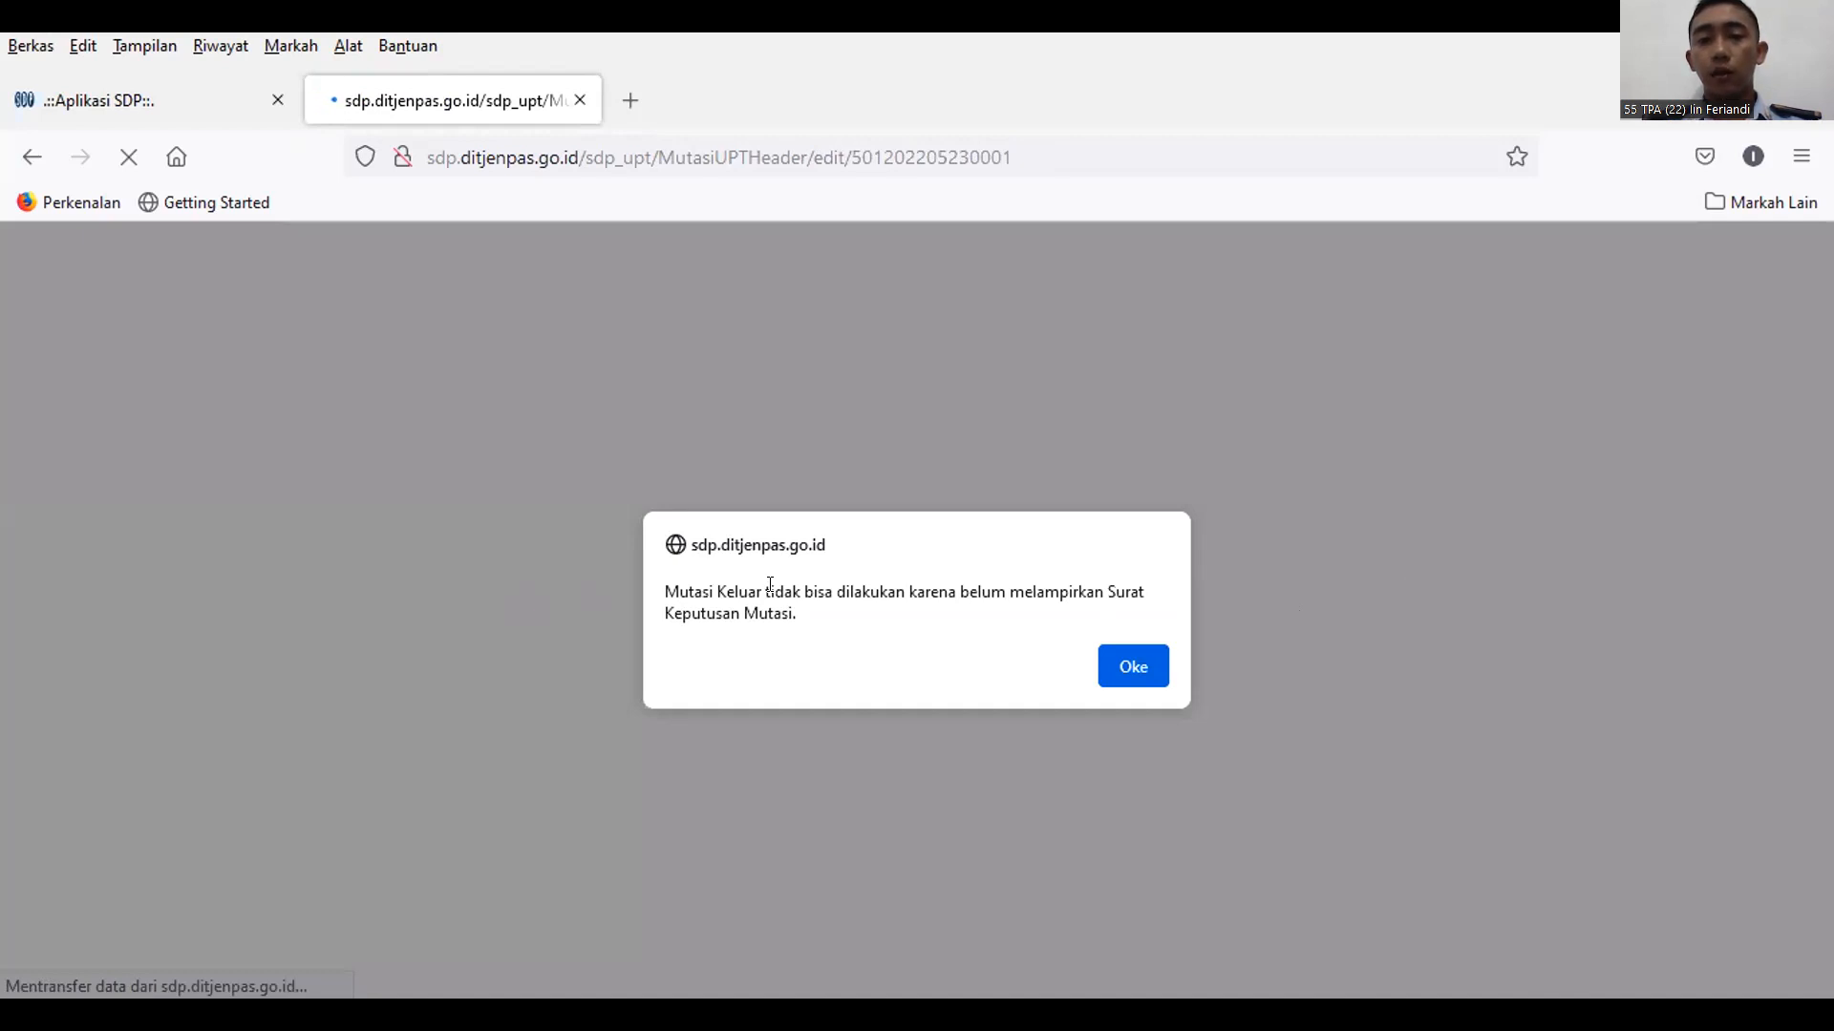
{"action": "left_click", "coordinate": [1125, 665]}
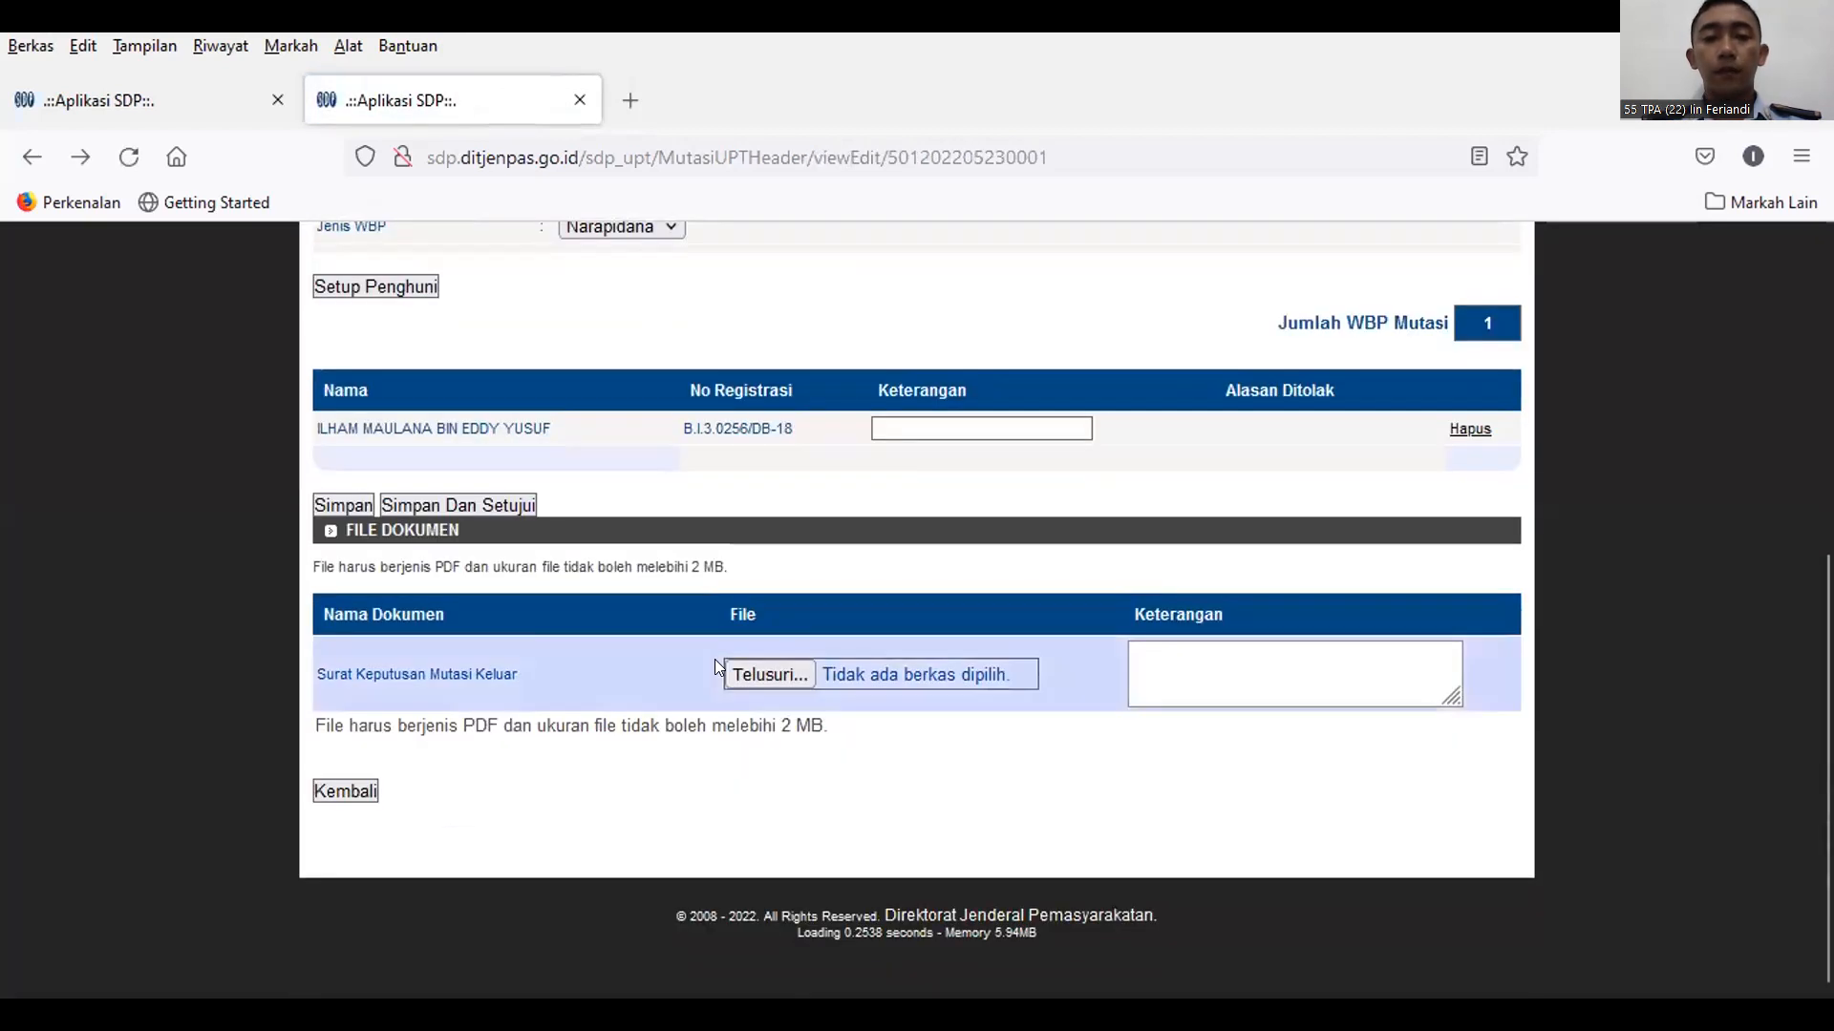
Attach 1(1).xls from Downloads as the Surat Keputusan Mutasi Keluar and try to save the transfer
{"action": "left_click", "coordinate": [778, 678]}
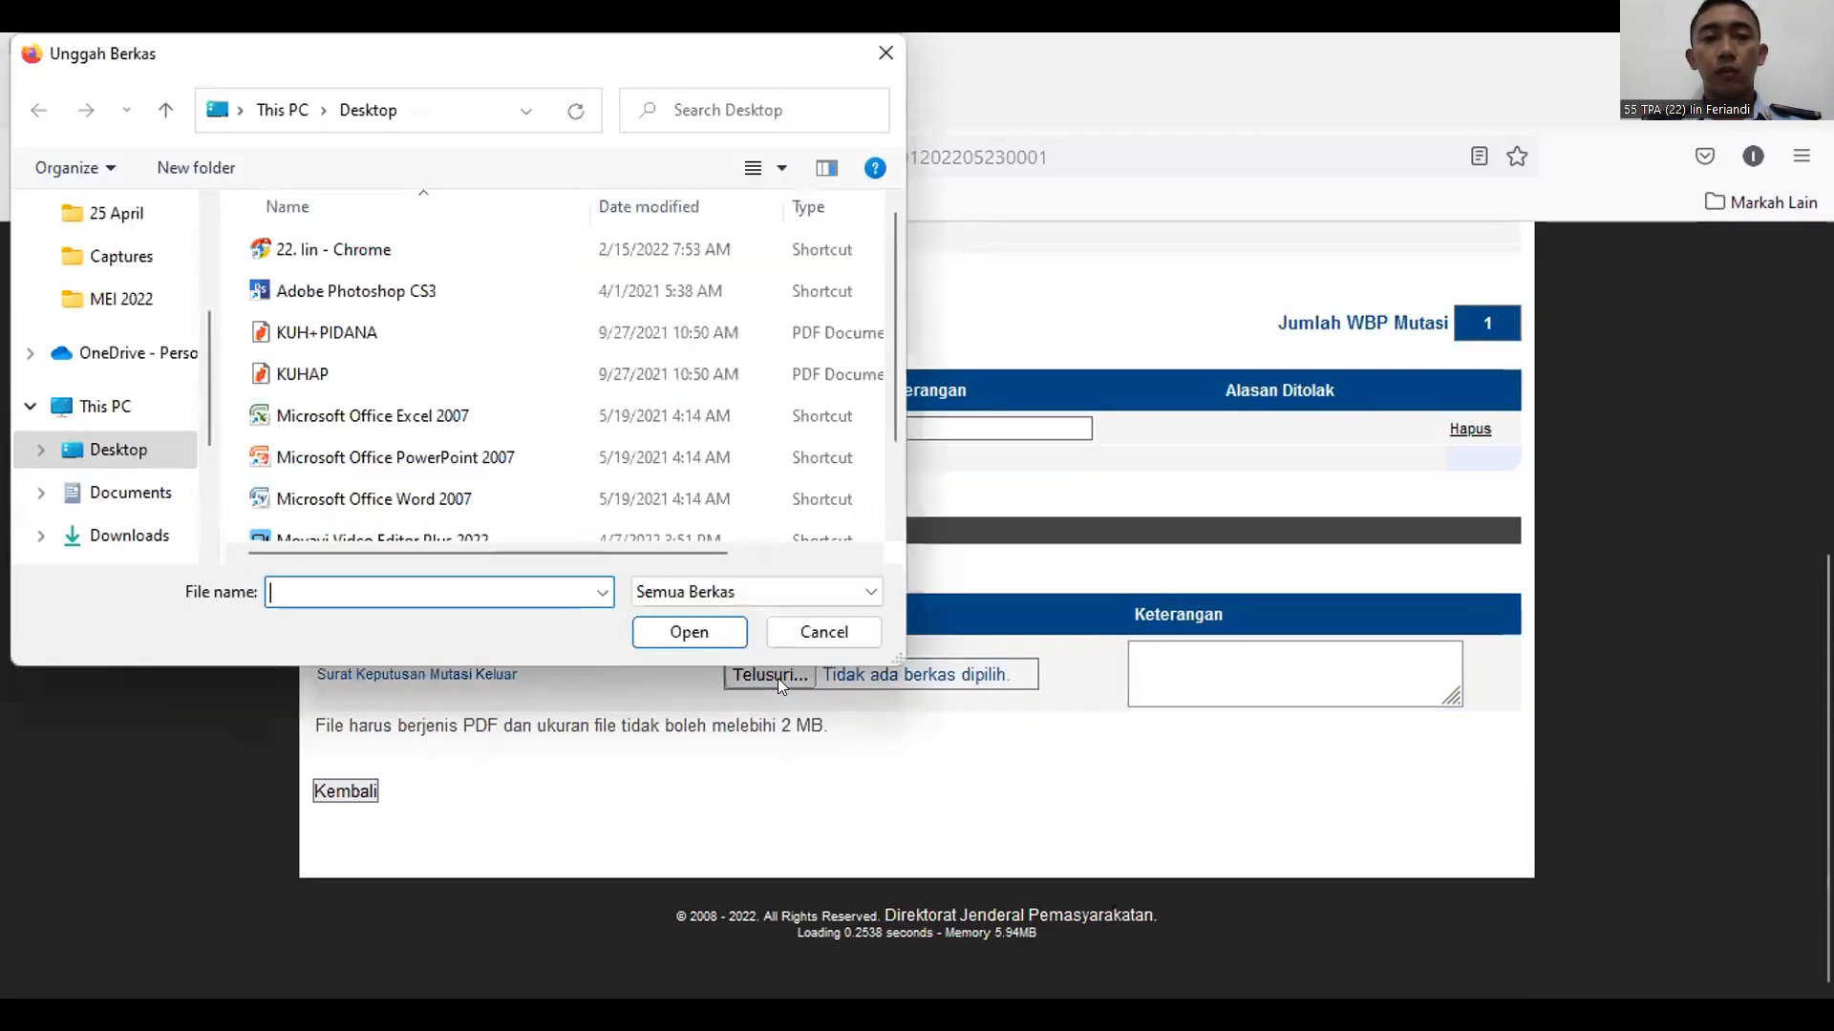
{"action": "left_click", "coordinate": [120, 533]}
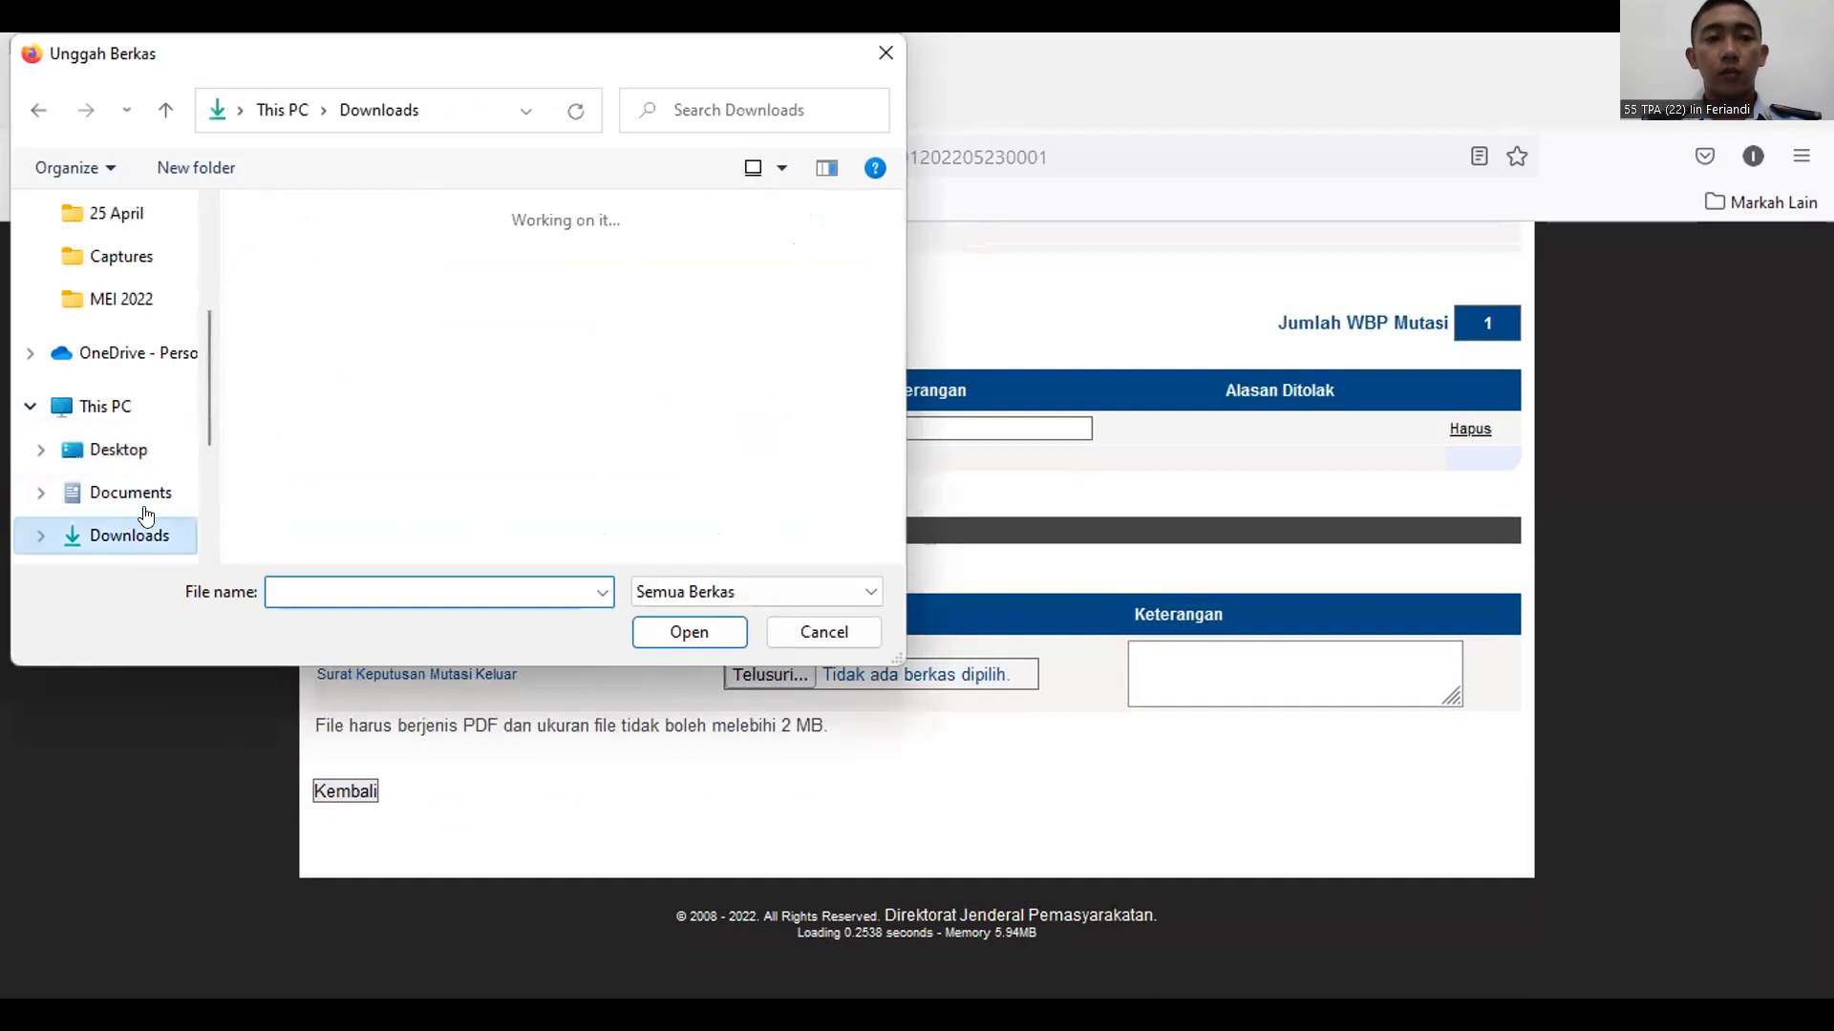
{"action": "scroll", "coordinate": [380, 468], "scroll_direction": "down", "scroll_amount": 3}
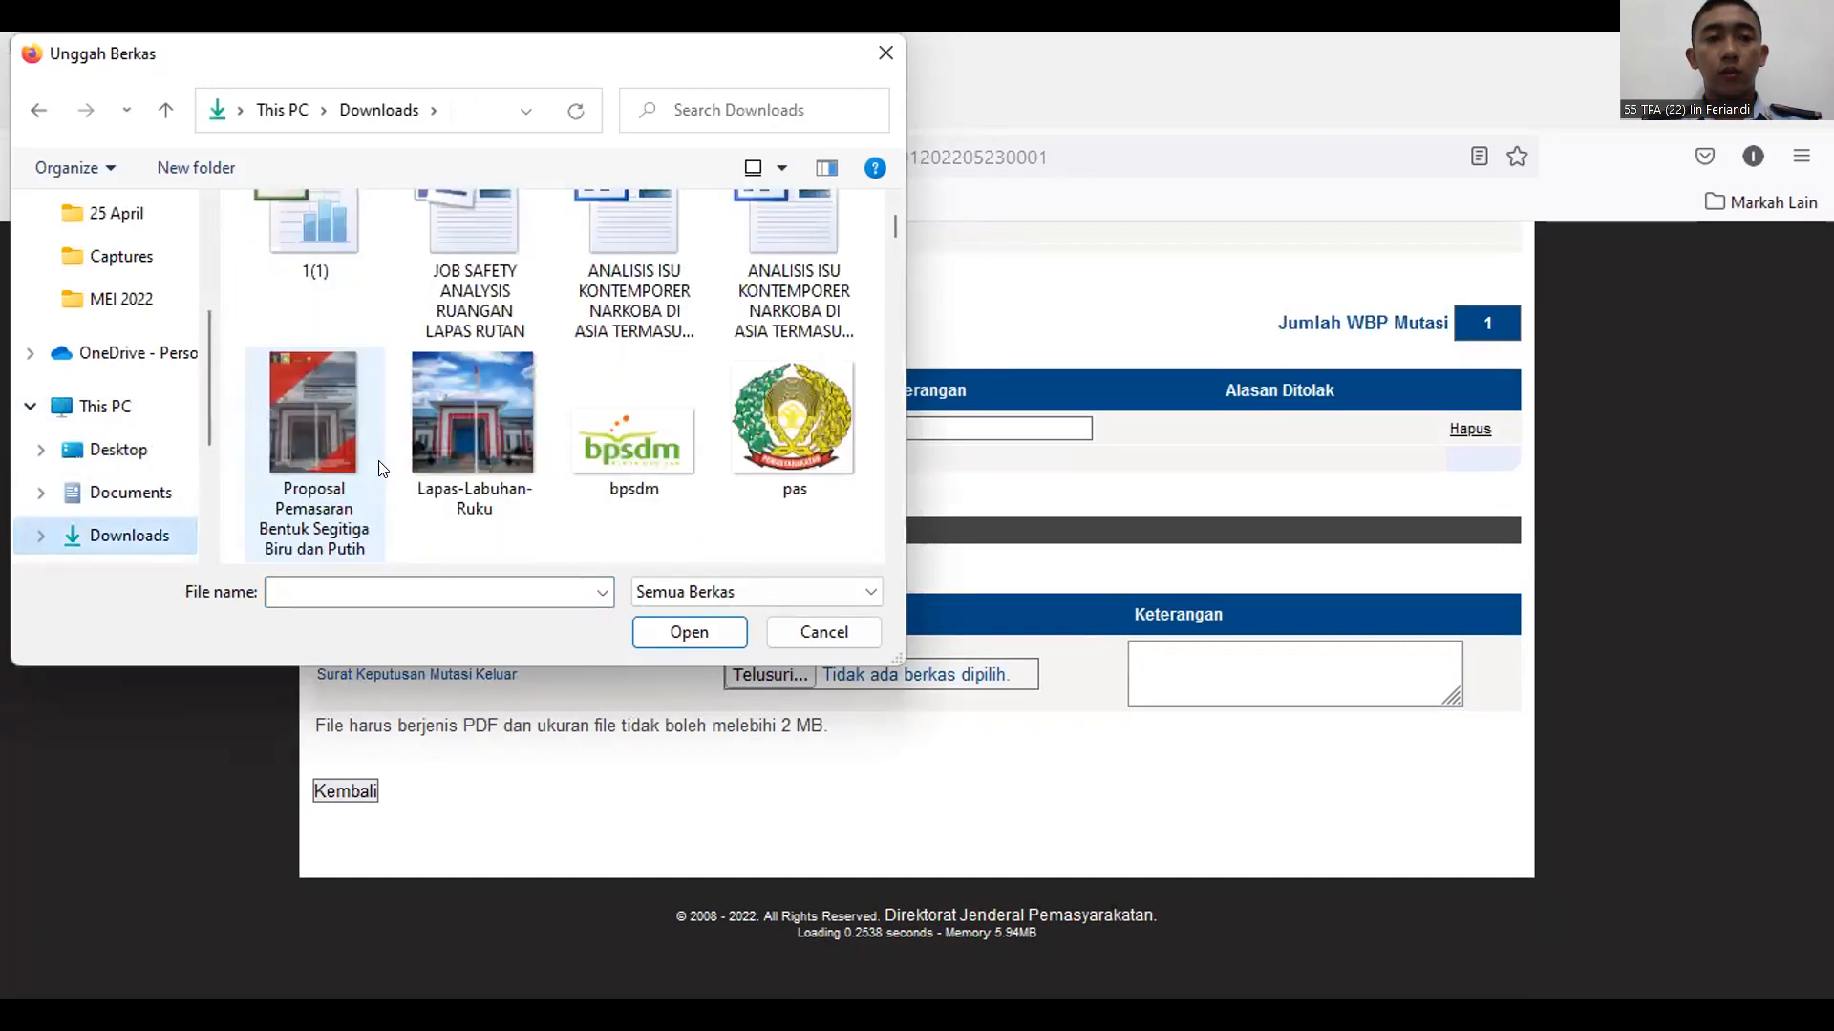
{"action": "scroll", "coordinate": [363, 430], "scroll_direction": "up", "scroll_amount": 3}
{"action": "double_click", "coordinate": [329, 311]}
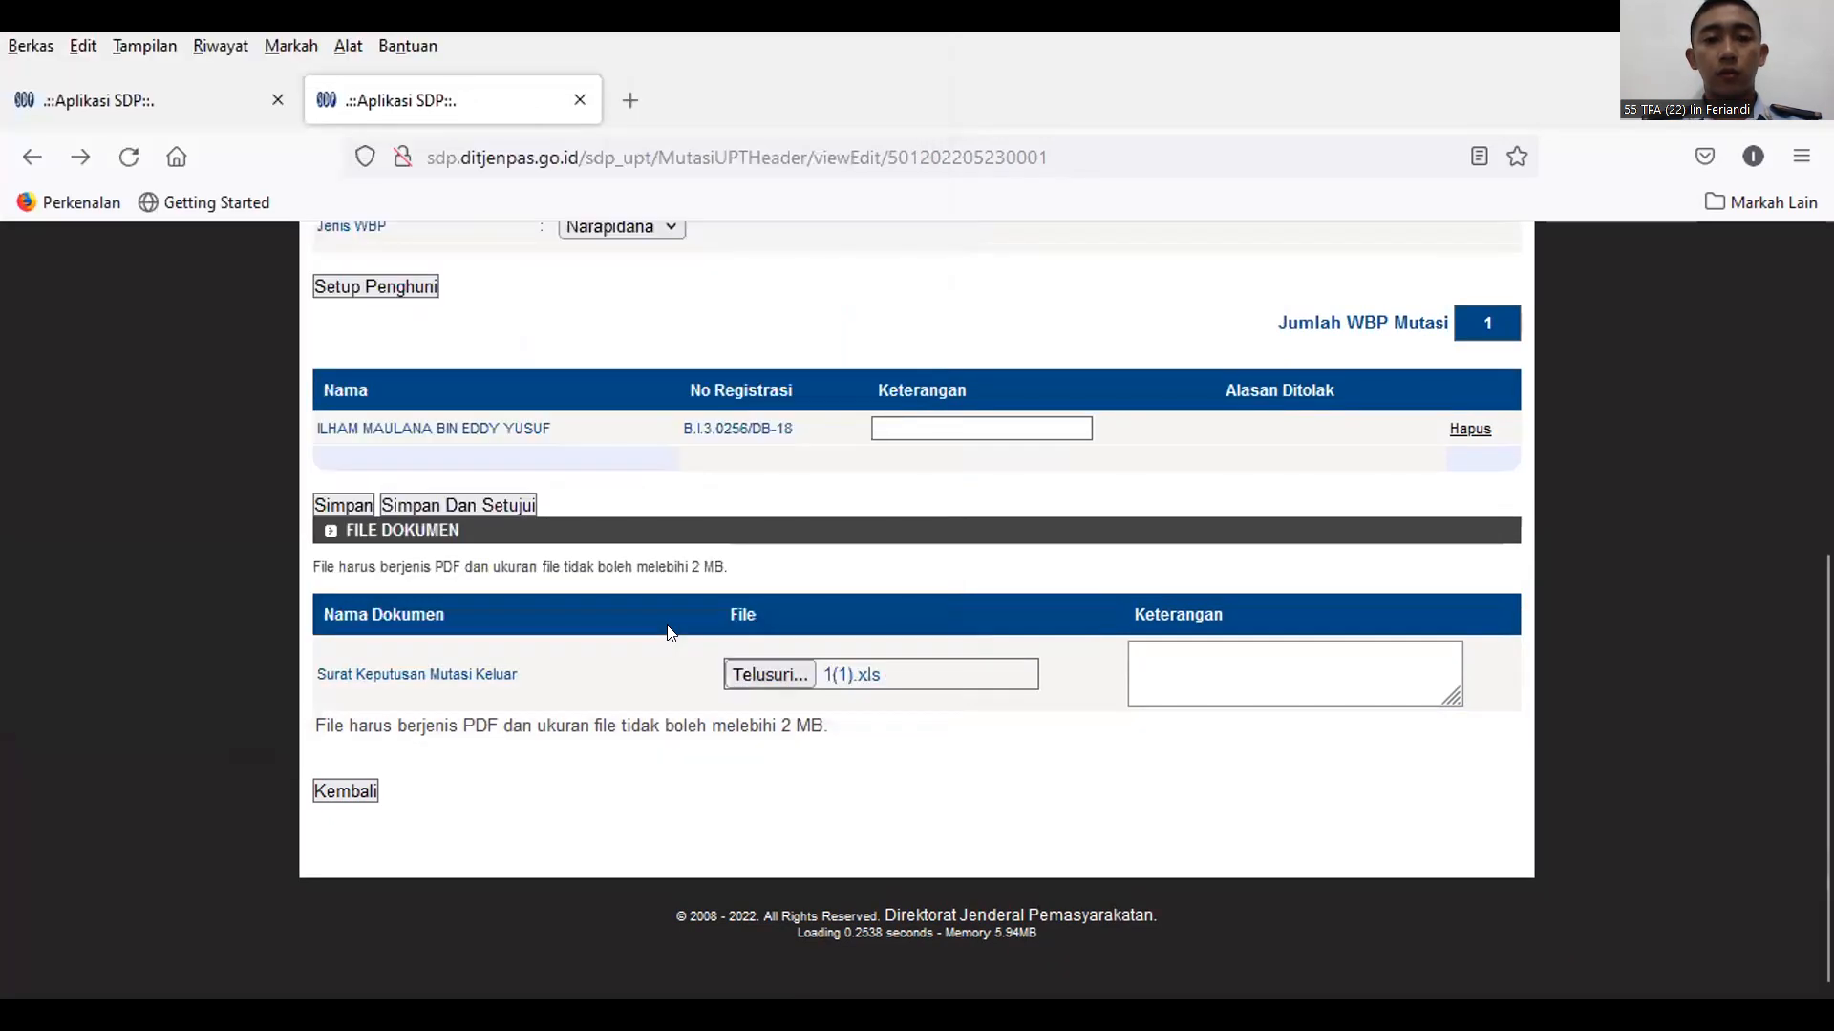
{"action": "scroll", "coordinate": [408, 711], "scroll_direction": "up", "scroll_amount": 3}
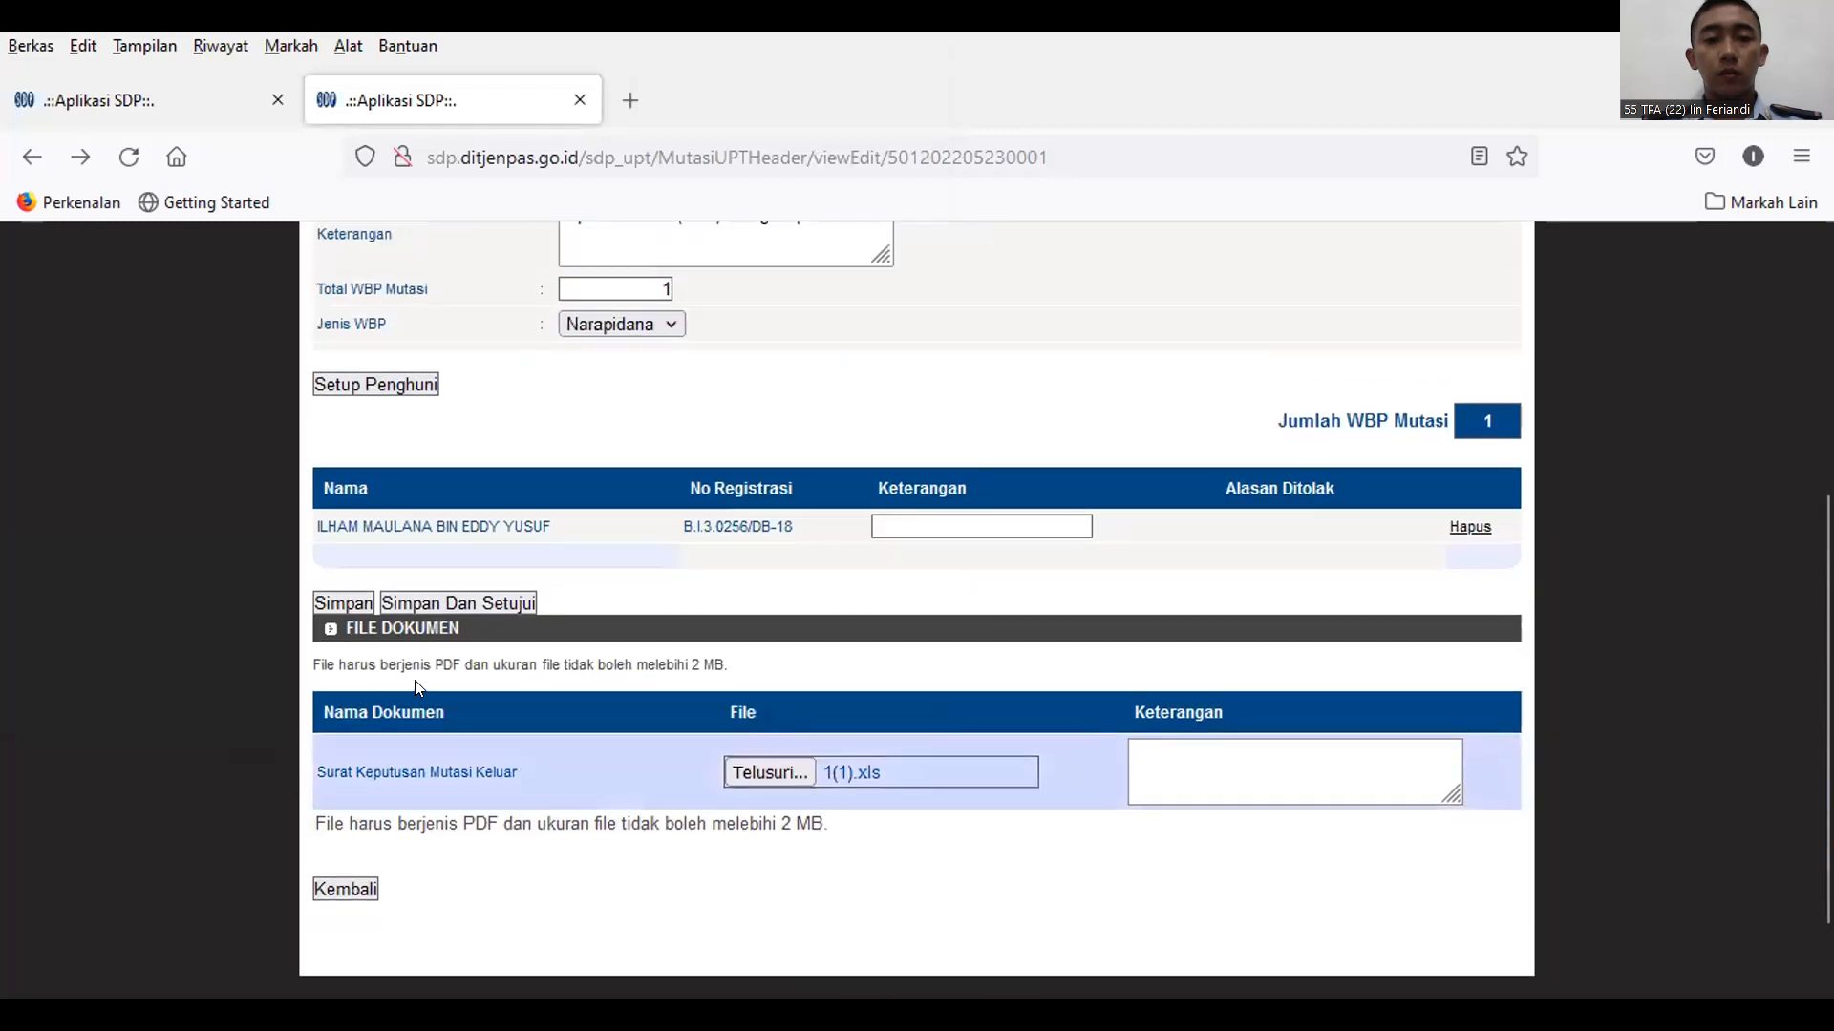
{"action": "left_click", "coordinate": [344, 642]}
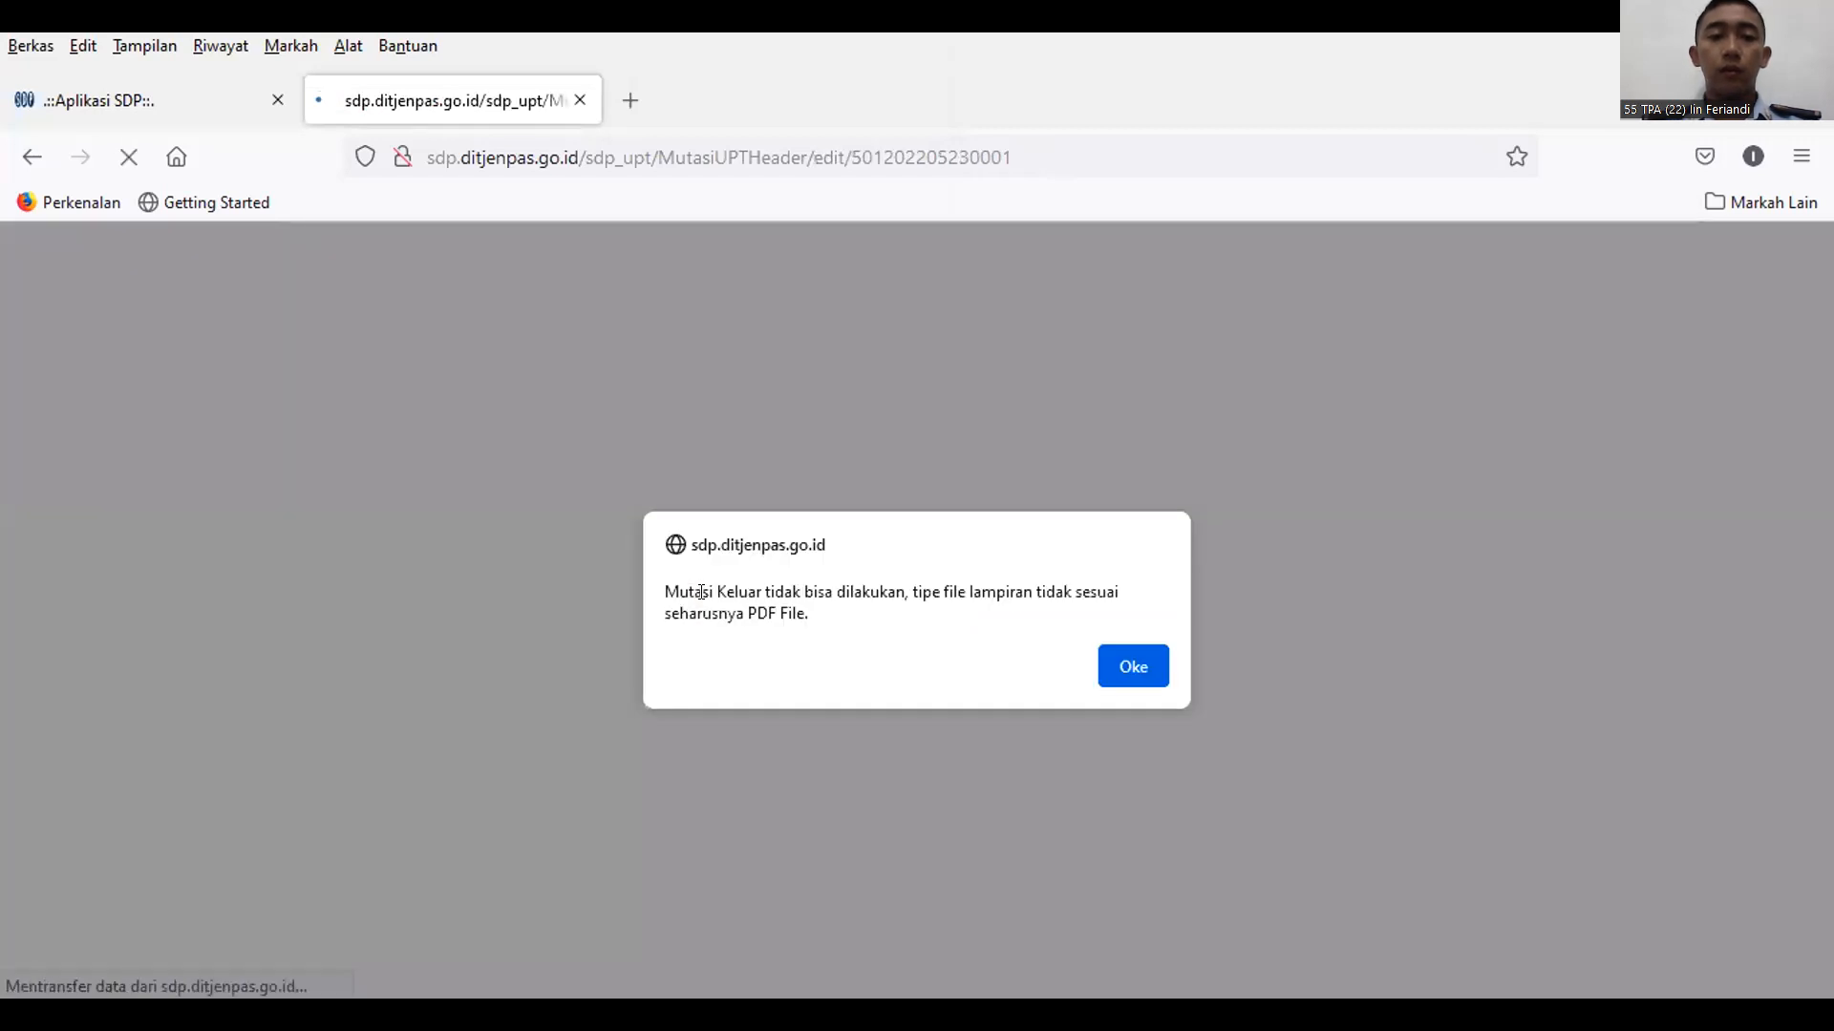
{"action": "left_click", "coordinate": [1119, 659]}
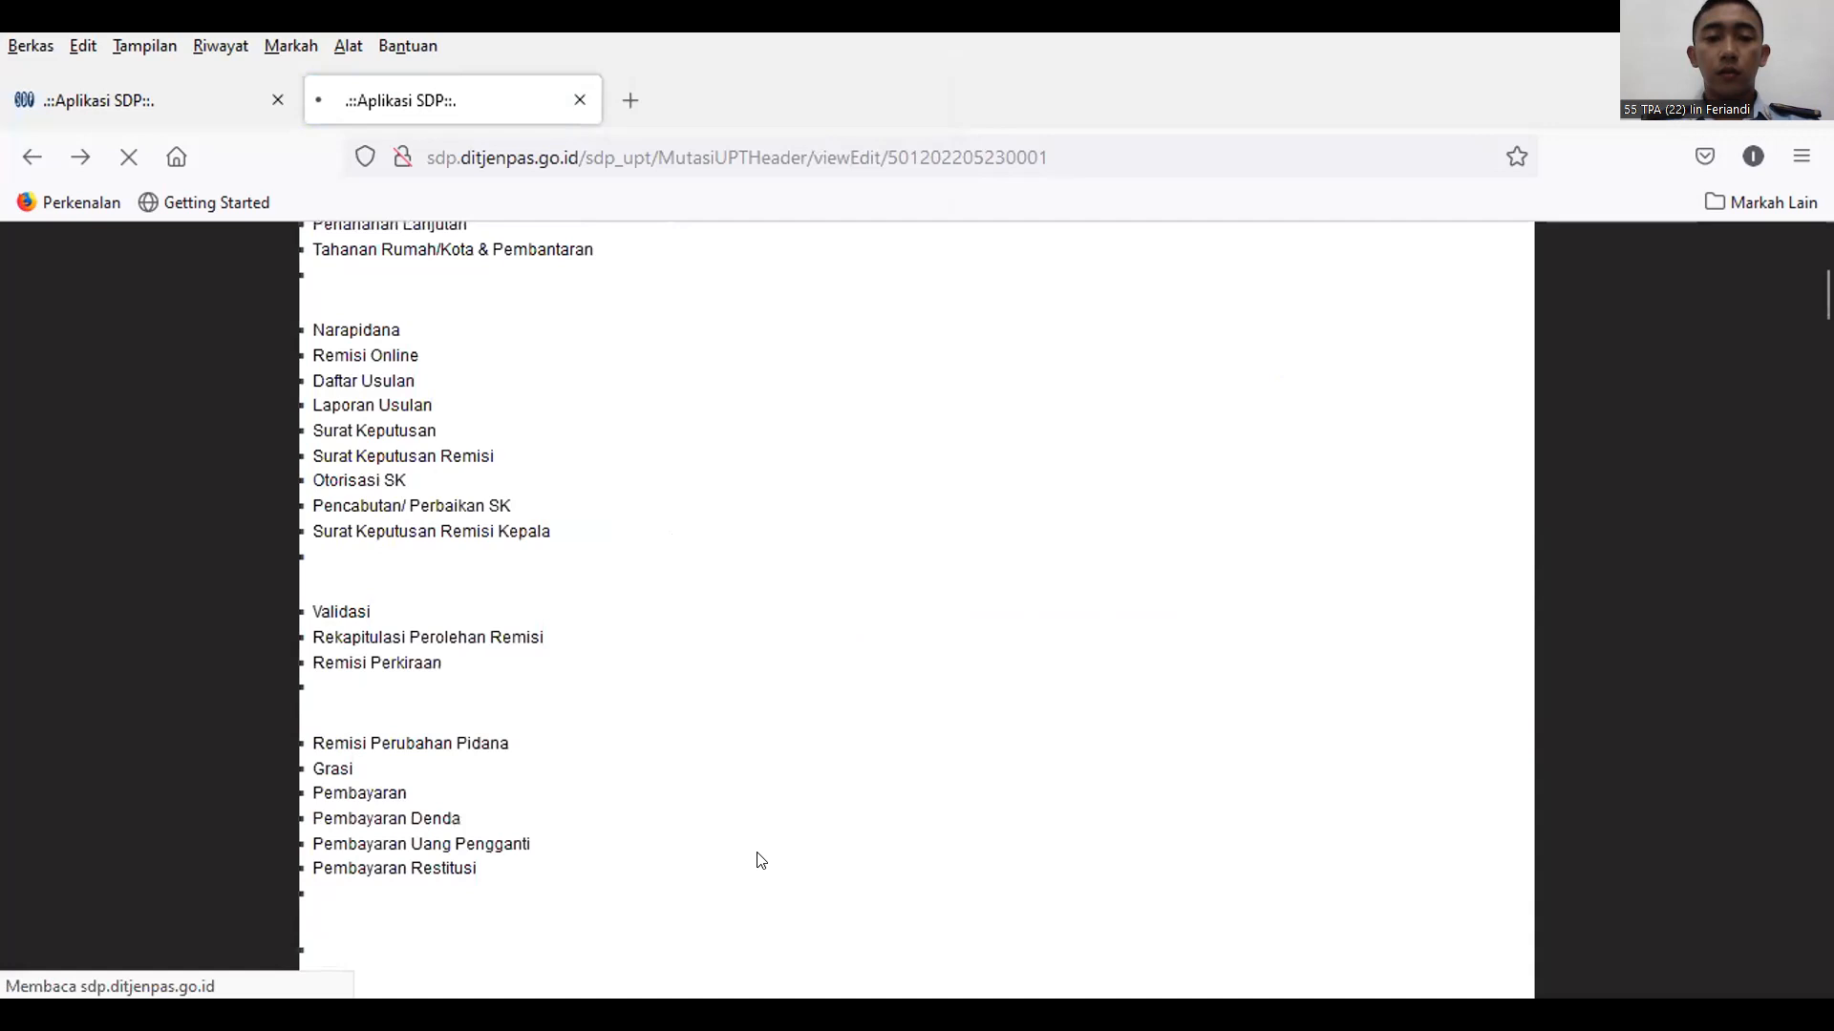
Attach cek 1.pdf from Downloads as the Surat Keputusan Mutasi Keluar and save the transfer
{"action": "left_click", "coordinate": [756, 671]}
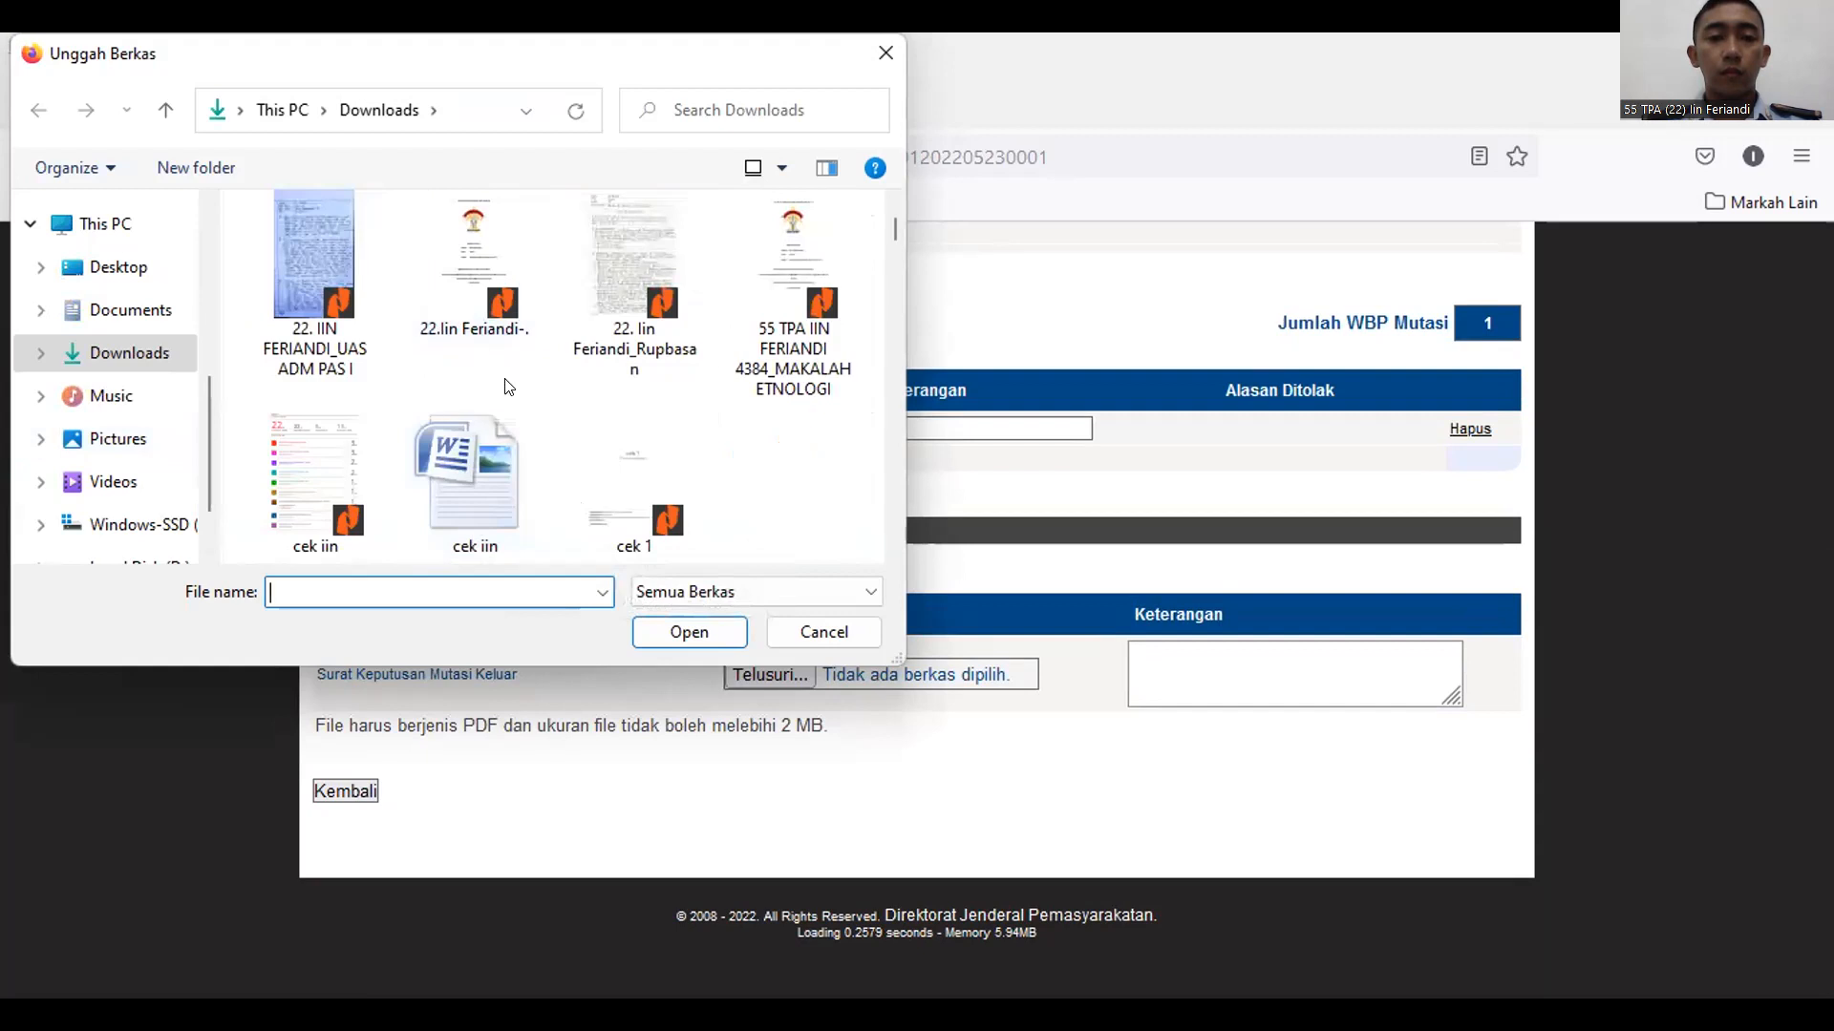
{"action": "scroll", "coordinate": [477, 439], "scroll_direction": "down", "scroll_amount": 1}
{"action": "left_click", "coordinate": [608, 491]}
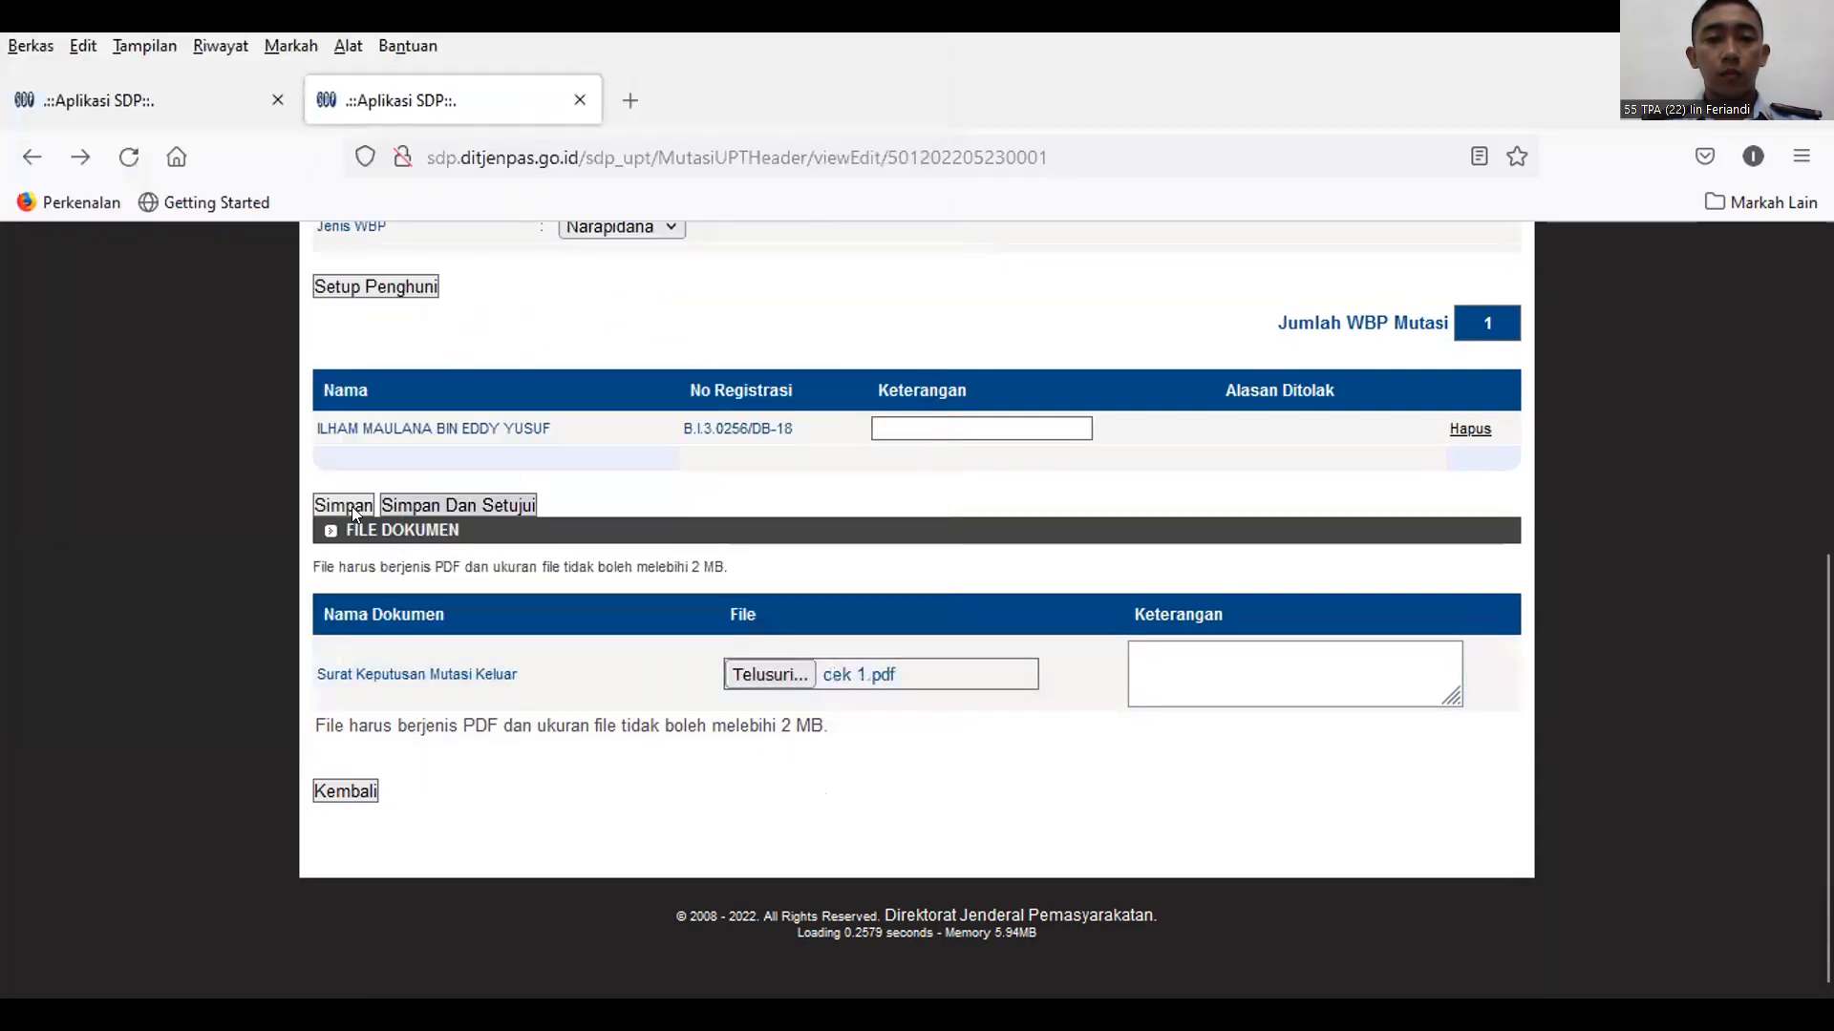
{"action": "left_click", "coordinate": [336, 509]}
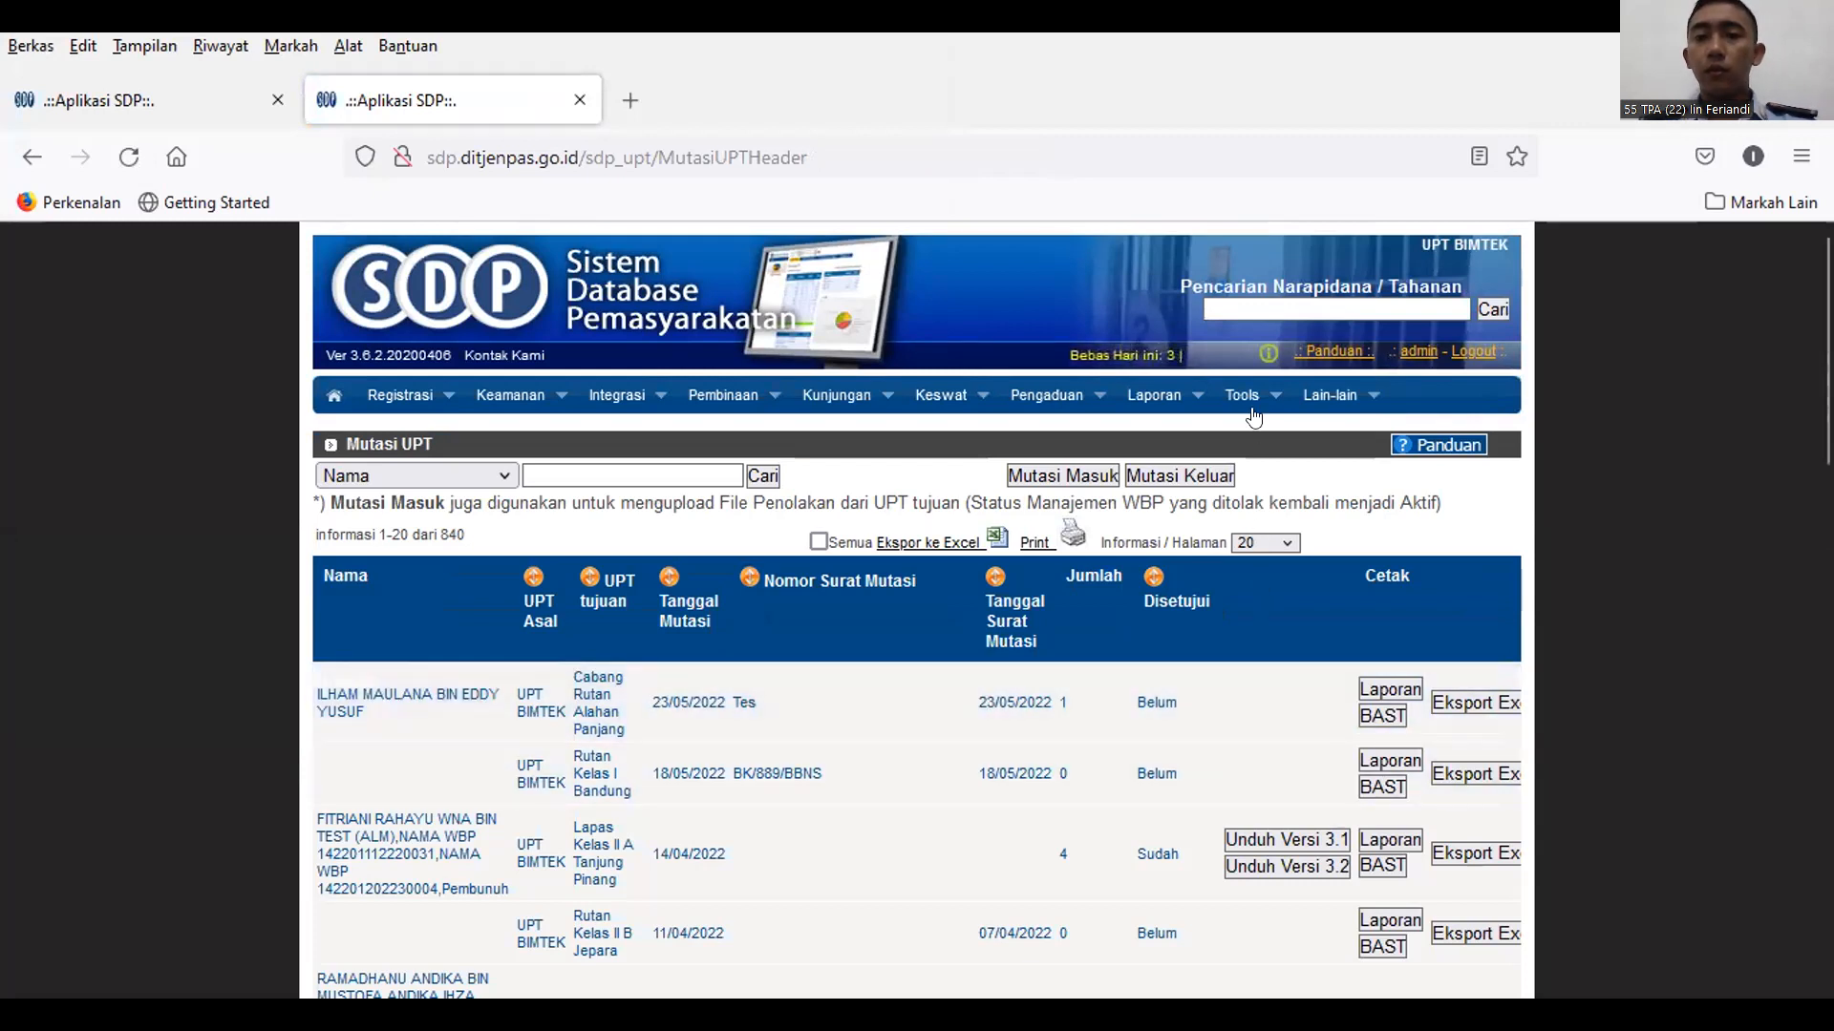
Start a new Sidang TPP entry dated 23/05/2022, with Sidang Ke 57 and Jenis Permen set to Permen 43/2021
{"action": "mouse_move", "coordinate": [1254, 409]}
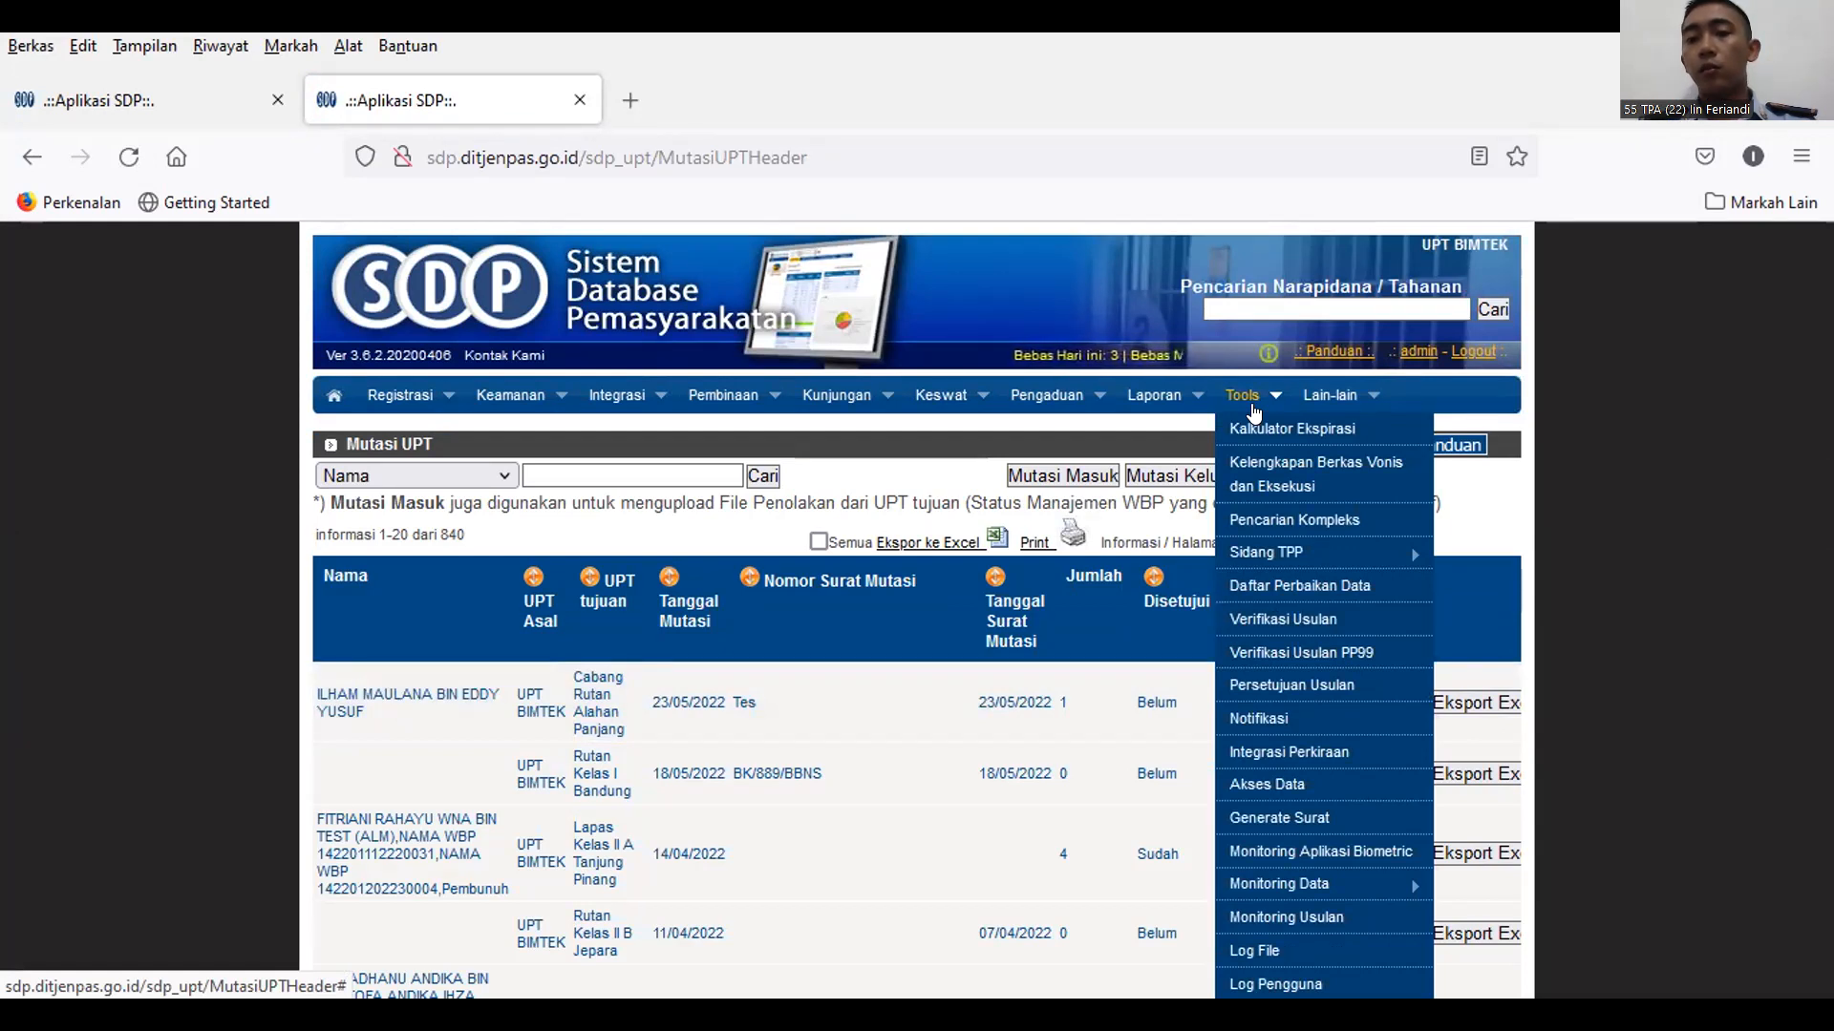
{"action": "mouse_move", "coordinate": [1267, 546]}
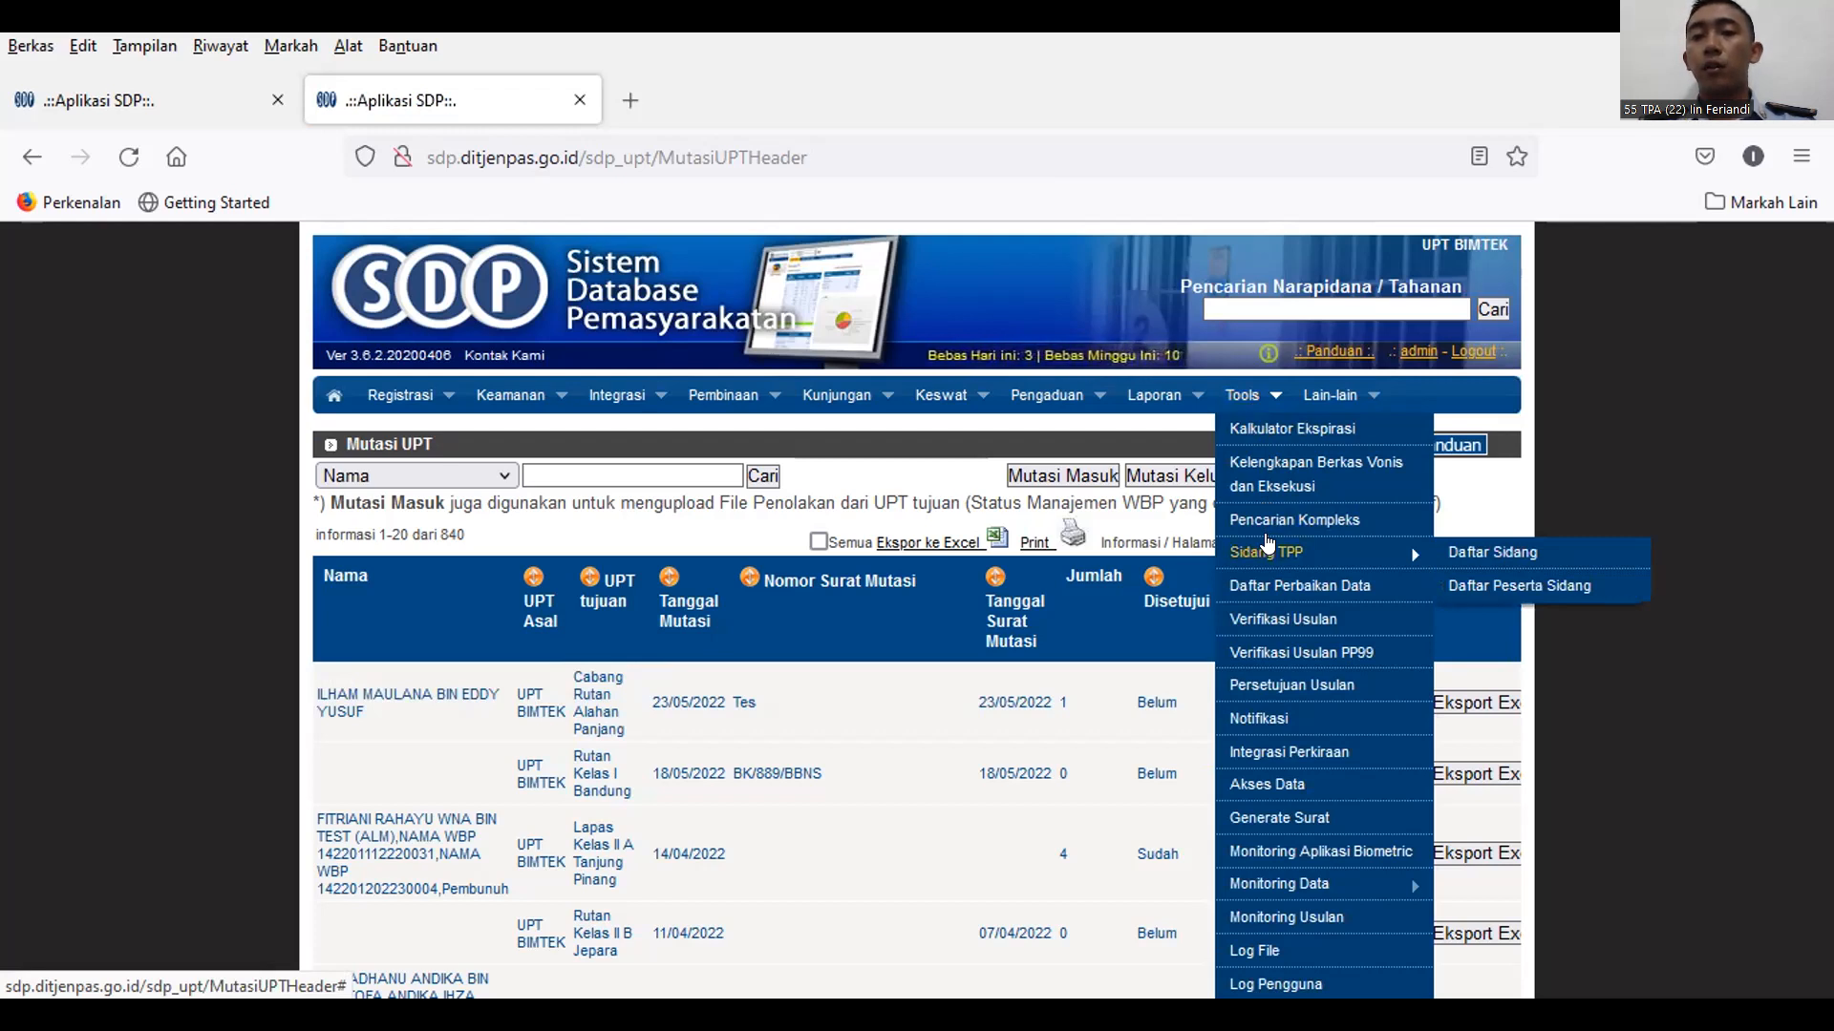
{"action": "left_click", "coordinate": [1495, 557]}
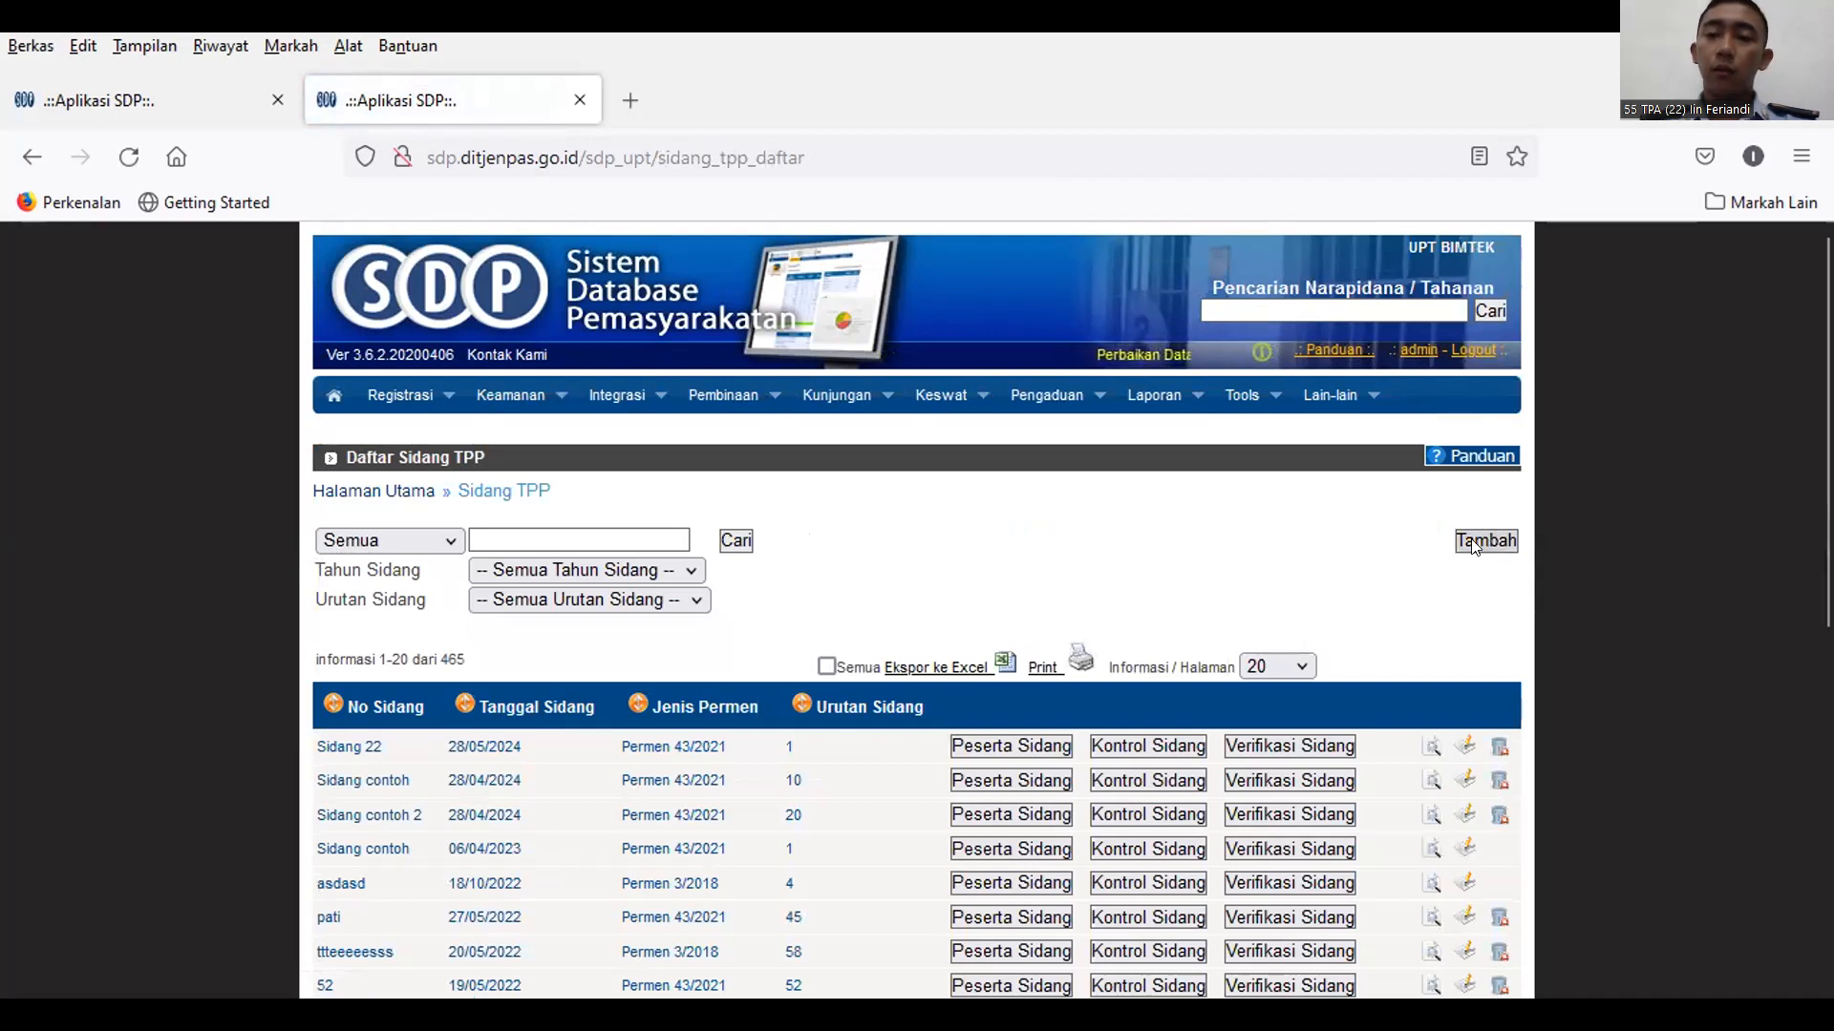
{"action": "left_click", "coordinate": [1474, 542]}
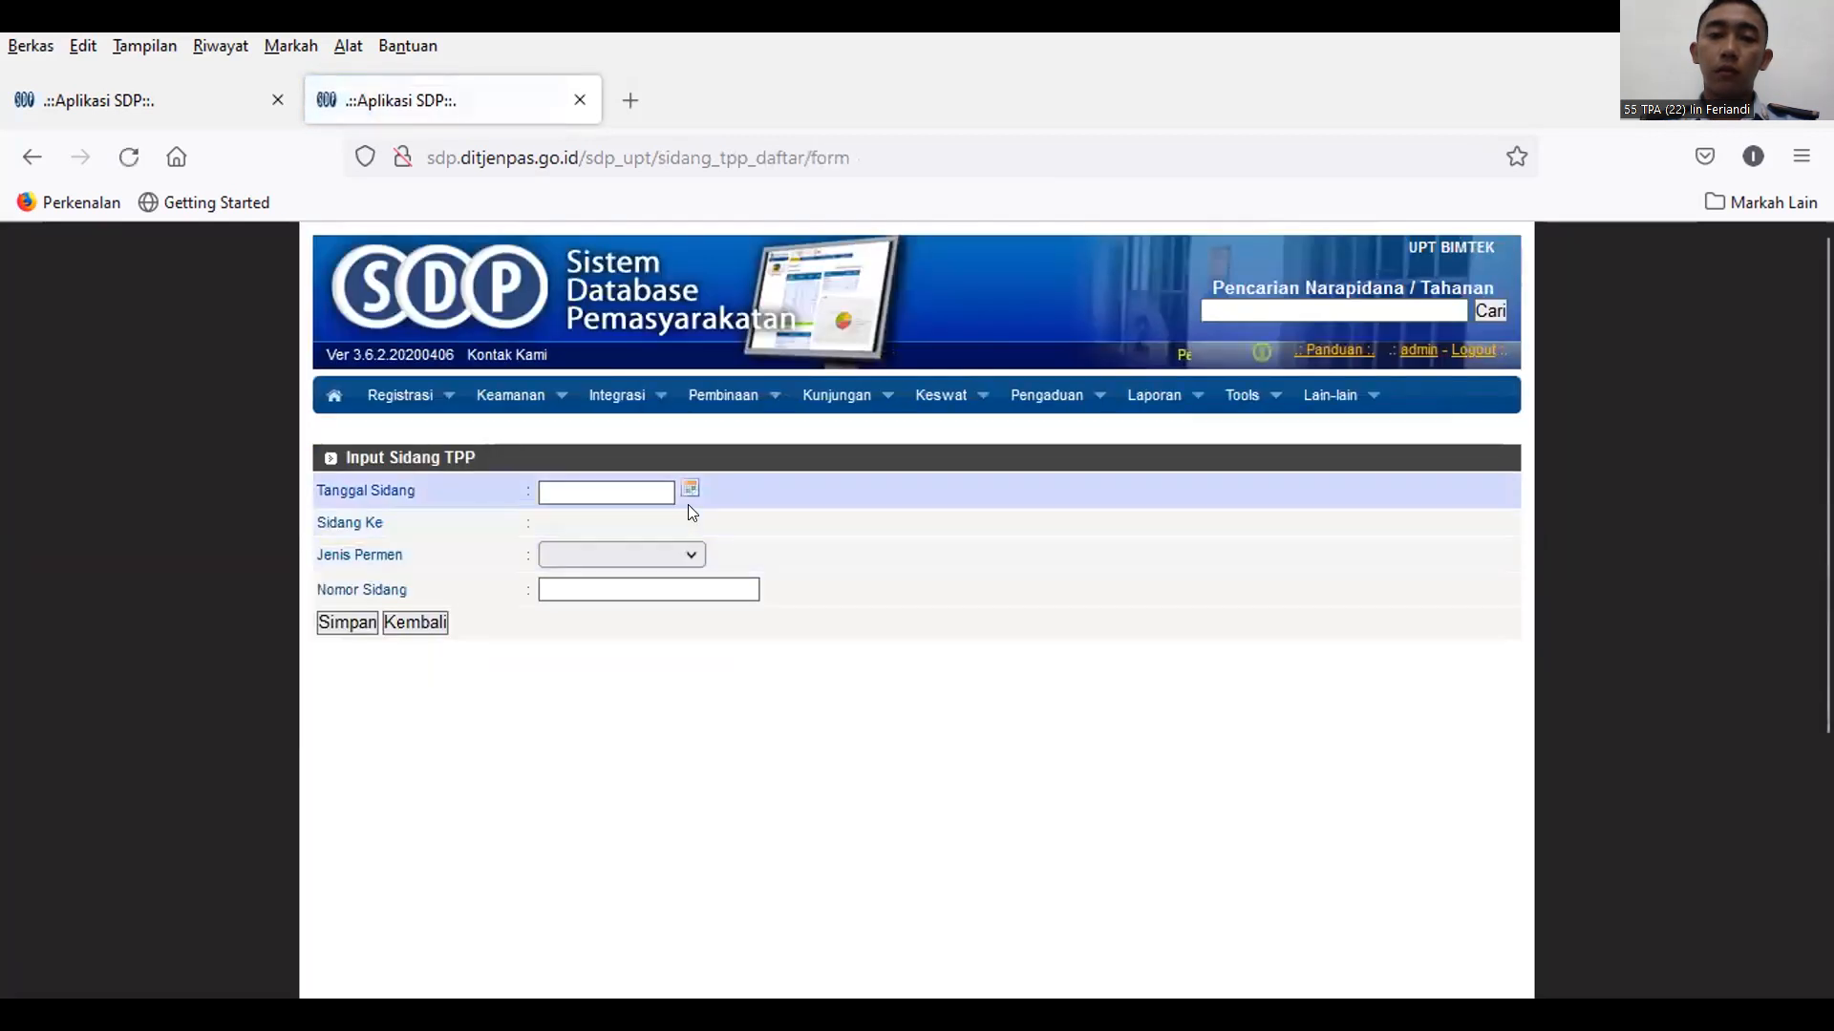
{"action": "left_click", "coordinate": [689, 489]}
{"action": "left_click", "coordinate": [776, 414]}
{"action": "left_click", "coordinate": [565, 528]}
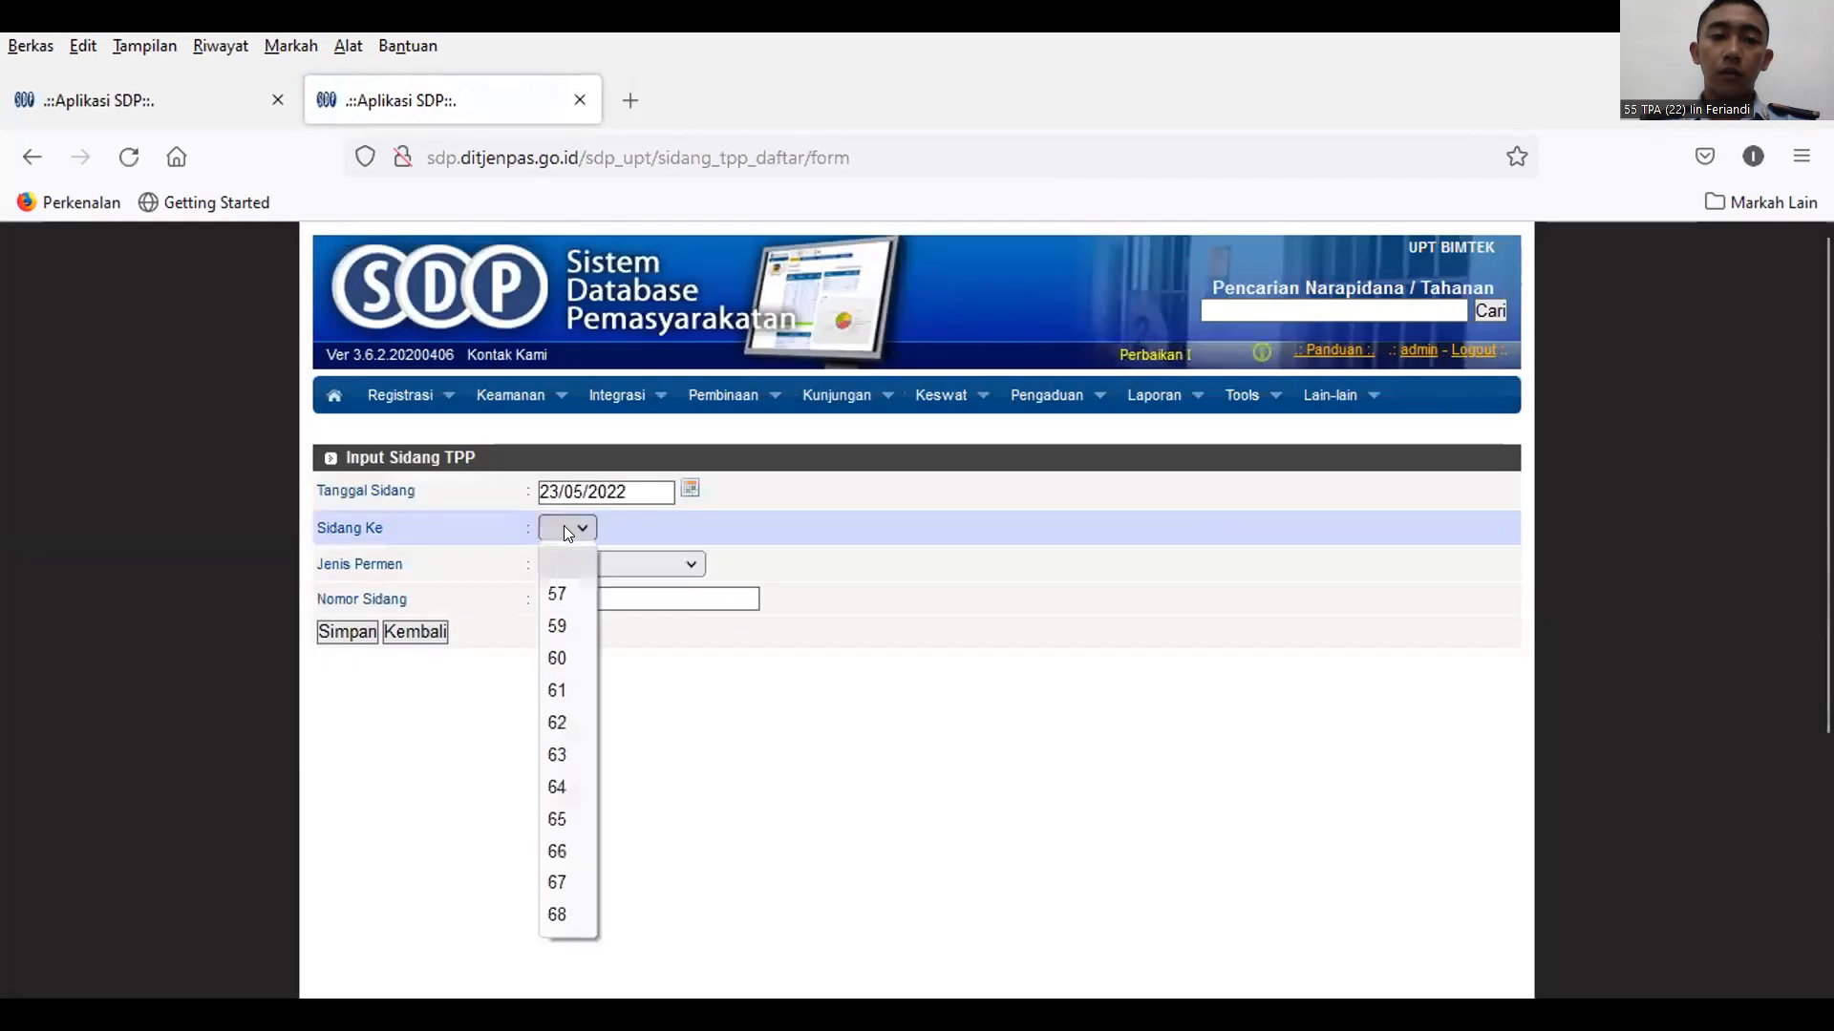
{"action": "left_click", "coordinate": [554, 595]}
{"action": "left_click", "coordinate": [648, 562]}
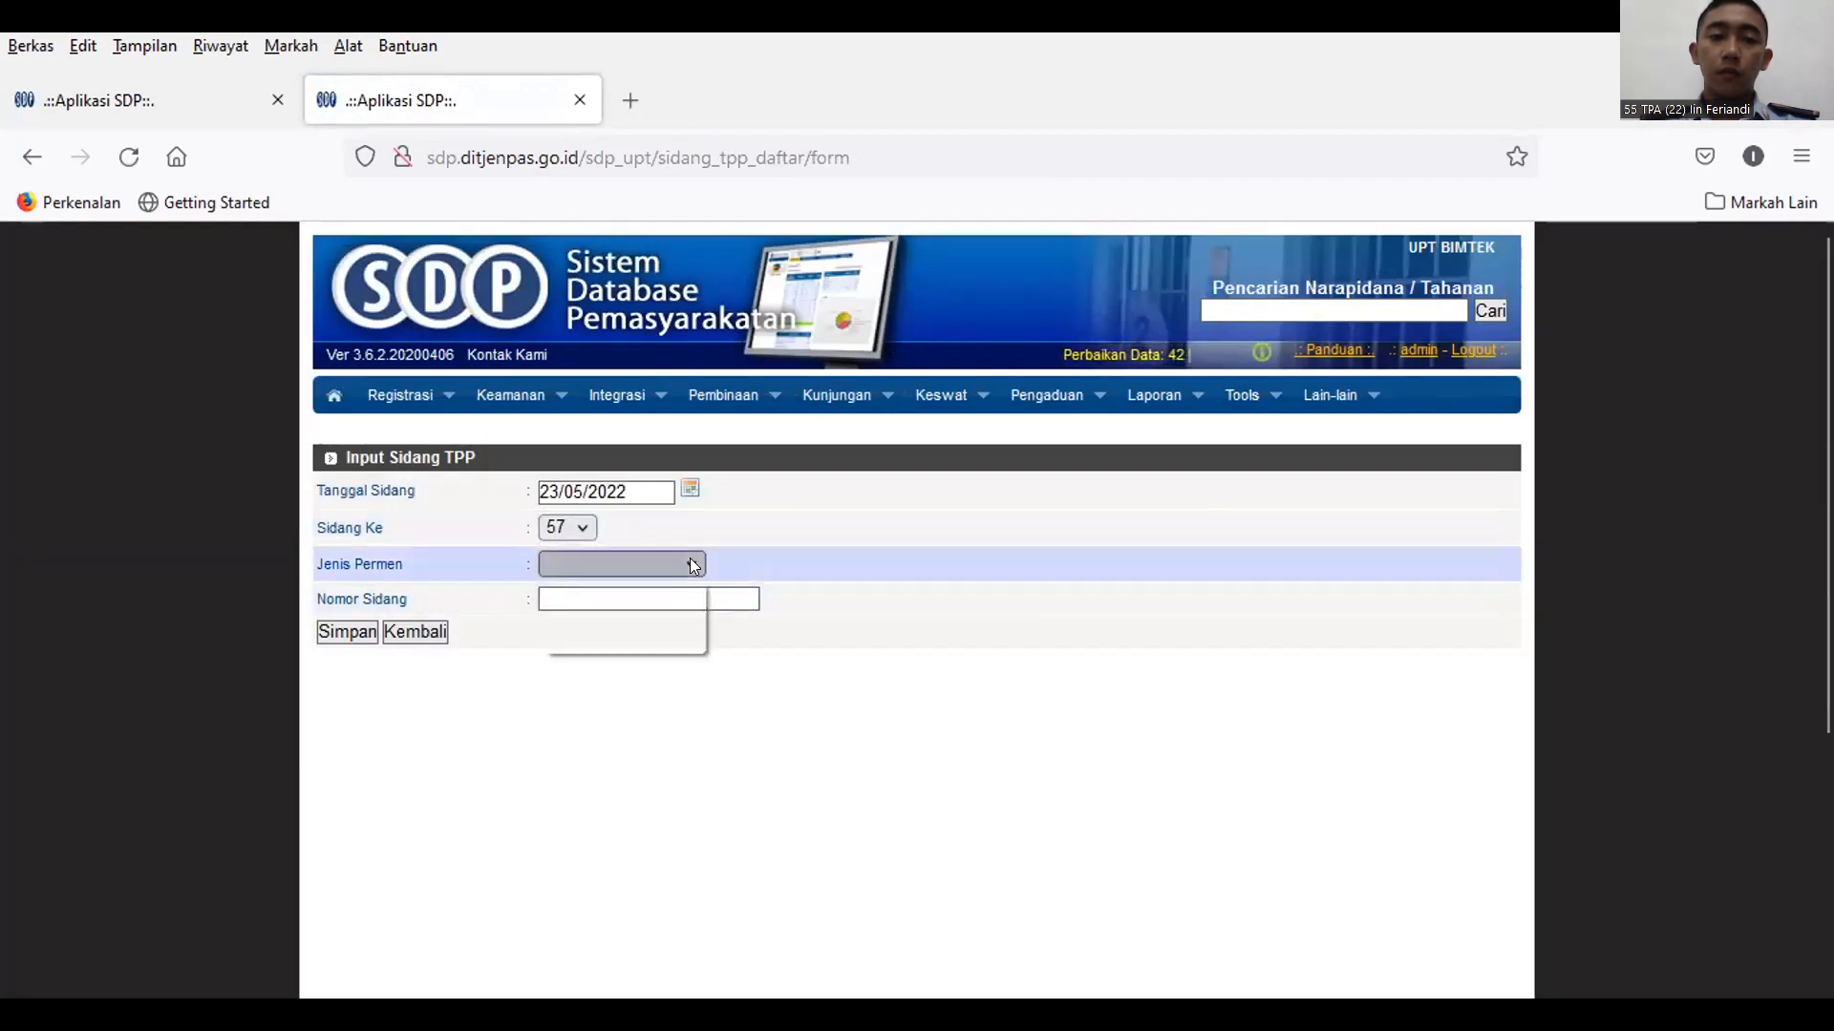
{"action": "left_click", "coordinate": [648, 628]}
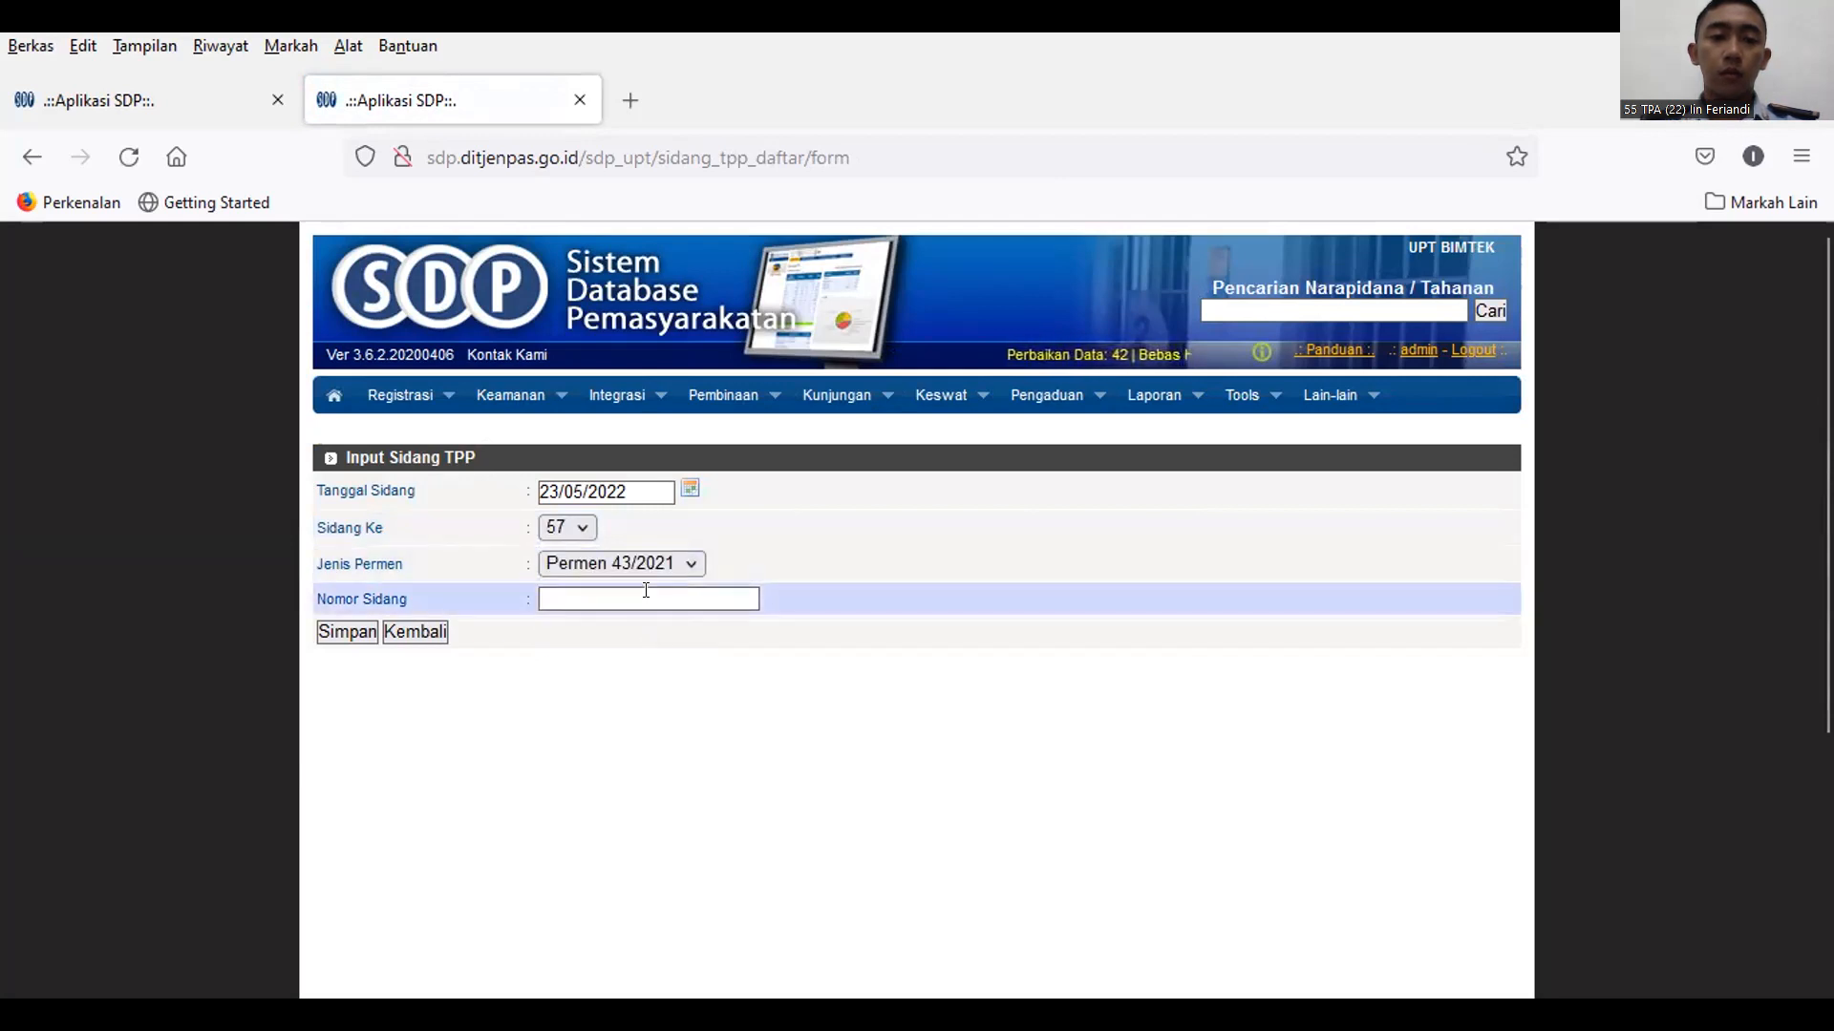
Enter tes as the Nomor Sidang and save the new TPP session
{"action": "left_click", "coordinate": [646, 592]}
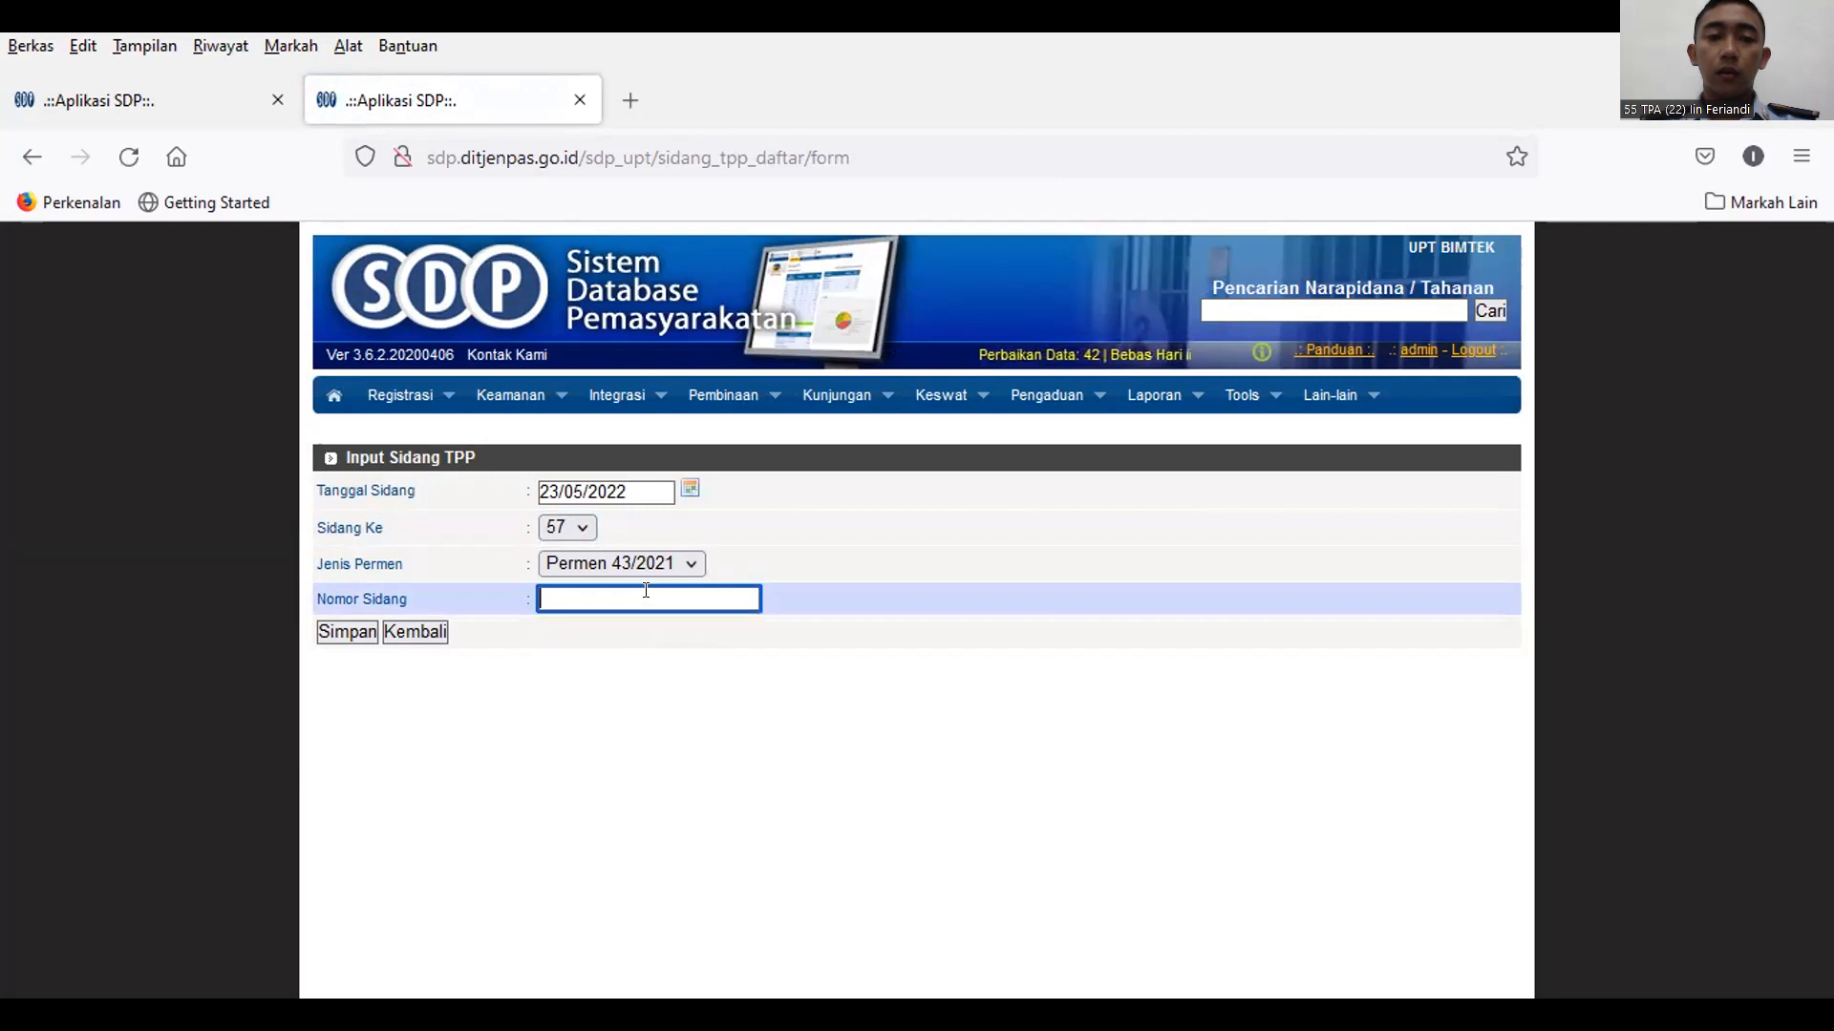
{"action": "type", "text": "trs"}
{"action": "key", "text": "BackSpace"}
{"action": "key", "text": "BackSpace"}
{"action": "key", "text": "BackSpace"}
{"action": "type", "text": "tes"}
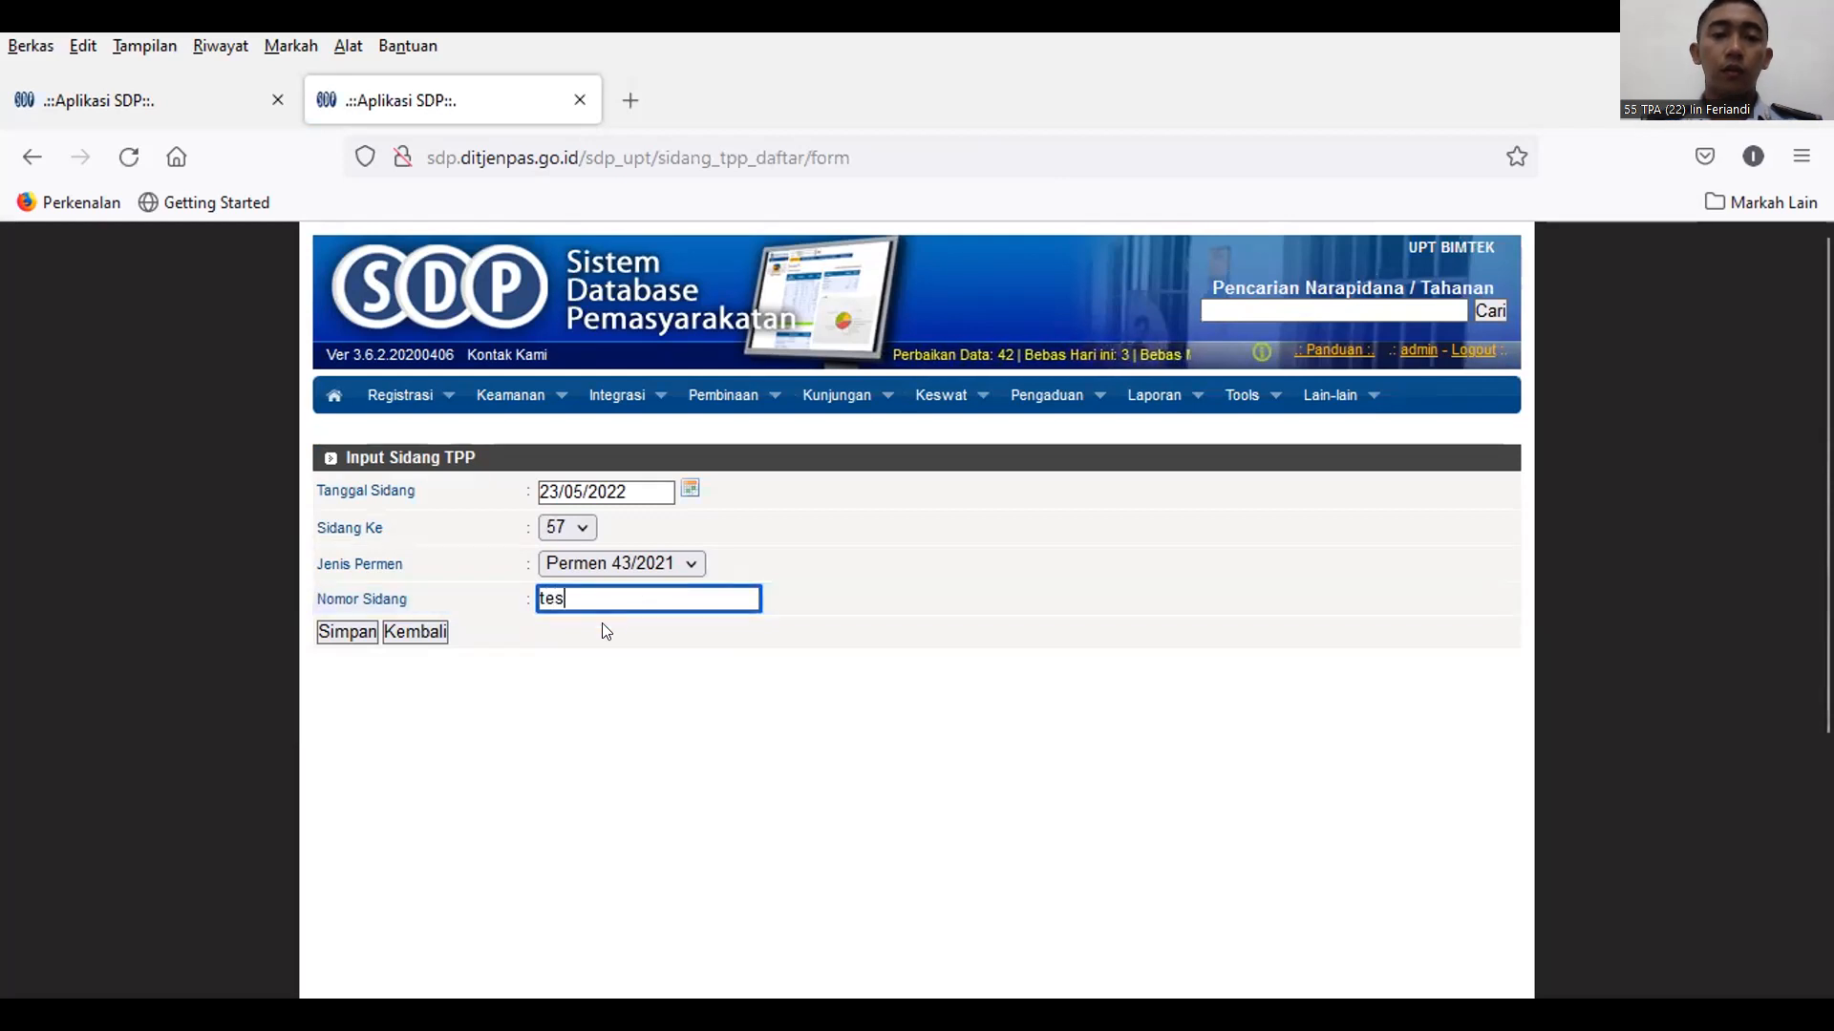
{"action": "left_click", "coordinate": [344, 631]}
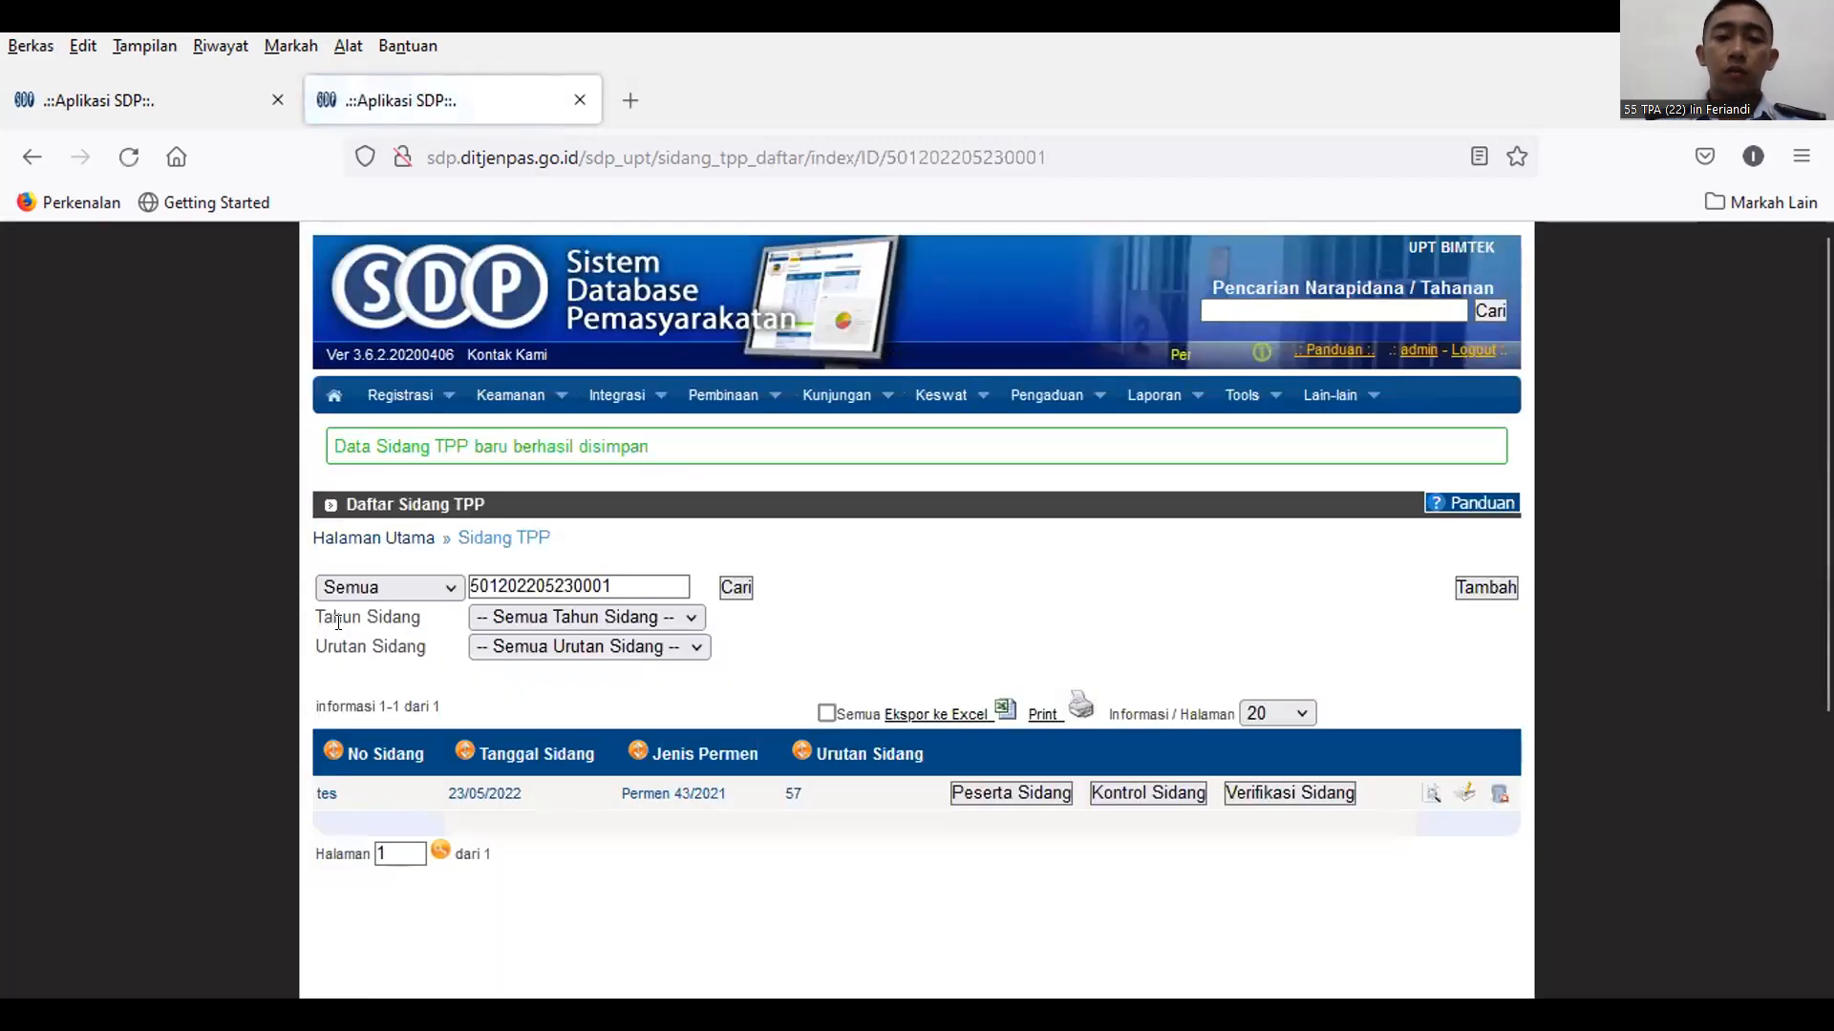
Open the participant entry of the tes session and set Jenis Usulan to Mutasi UPT
{"action": "left_click", "coordinate": [1000, 794]}
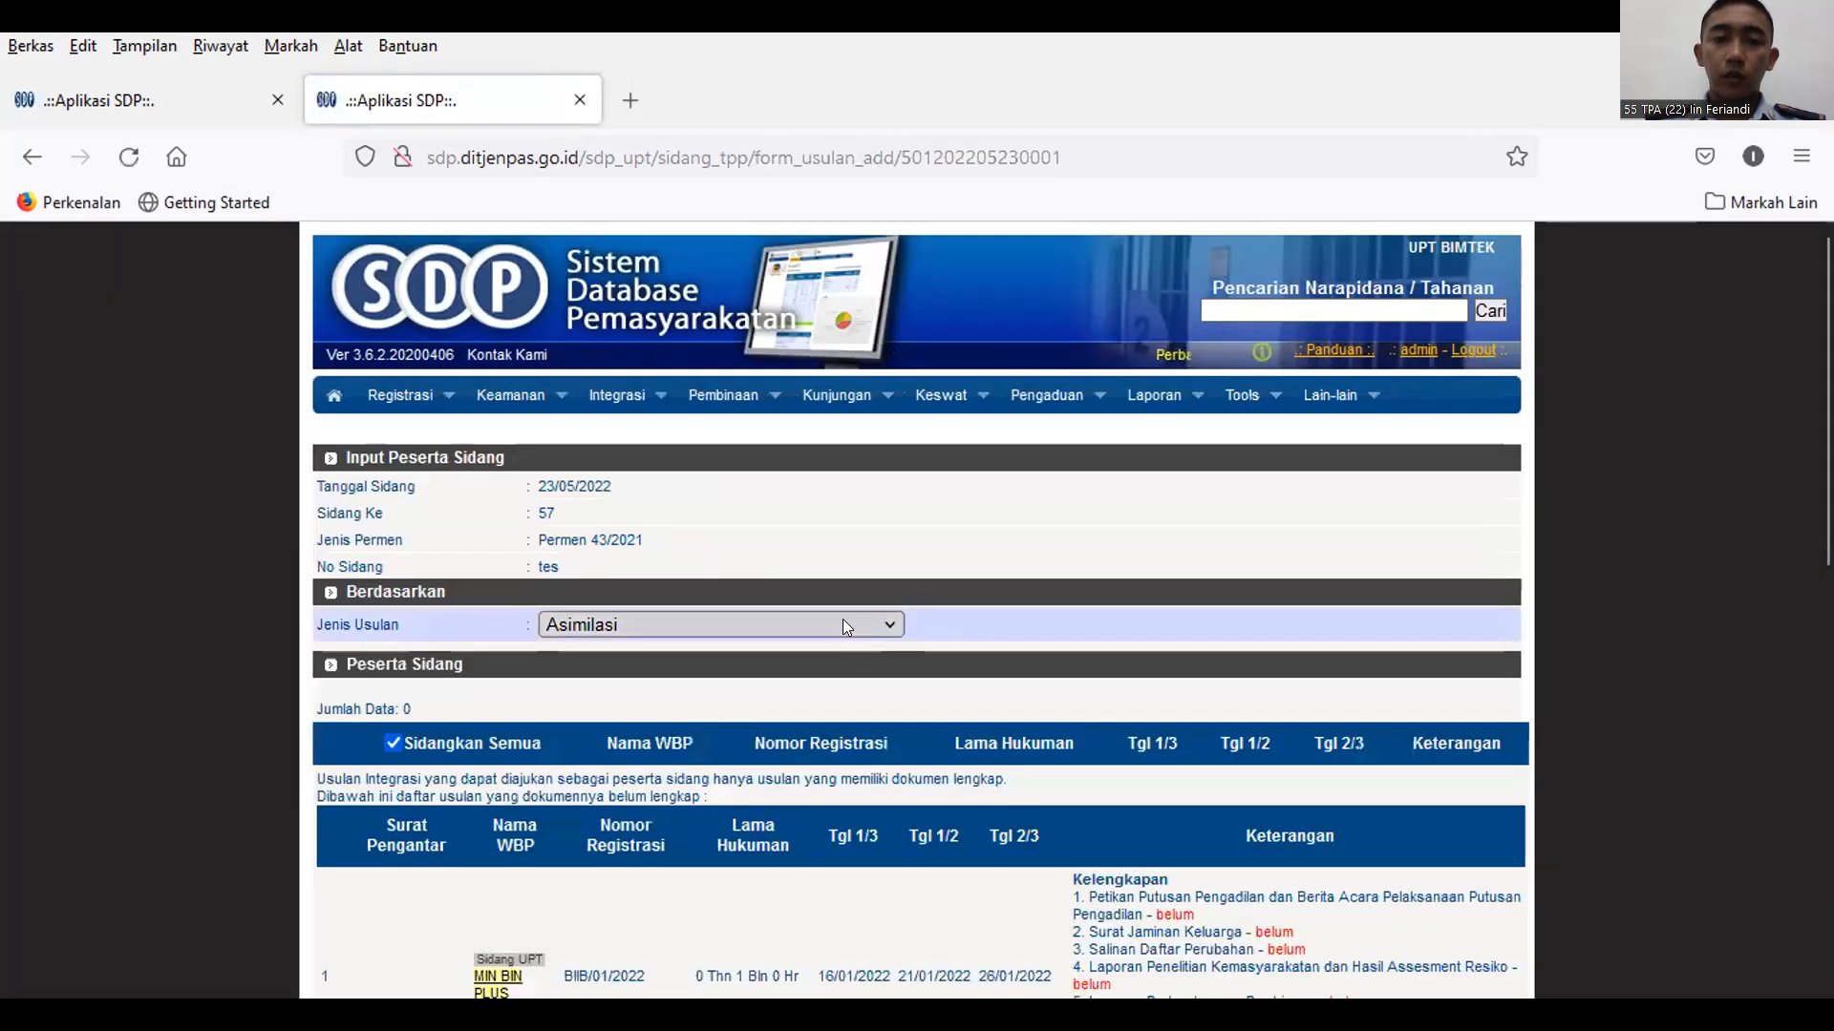
{"action": "left_click", "coordinate": [843, 625]}
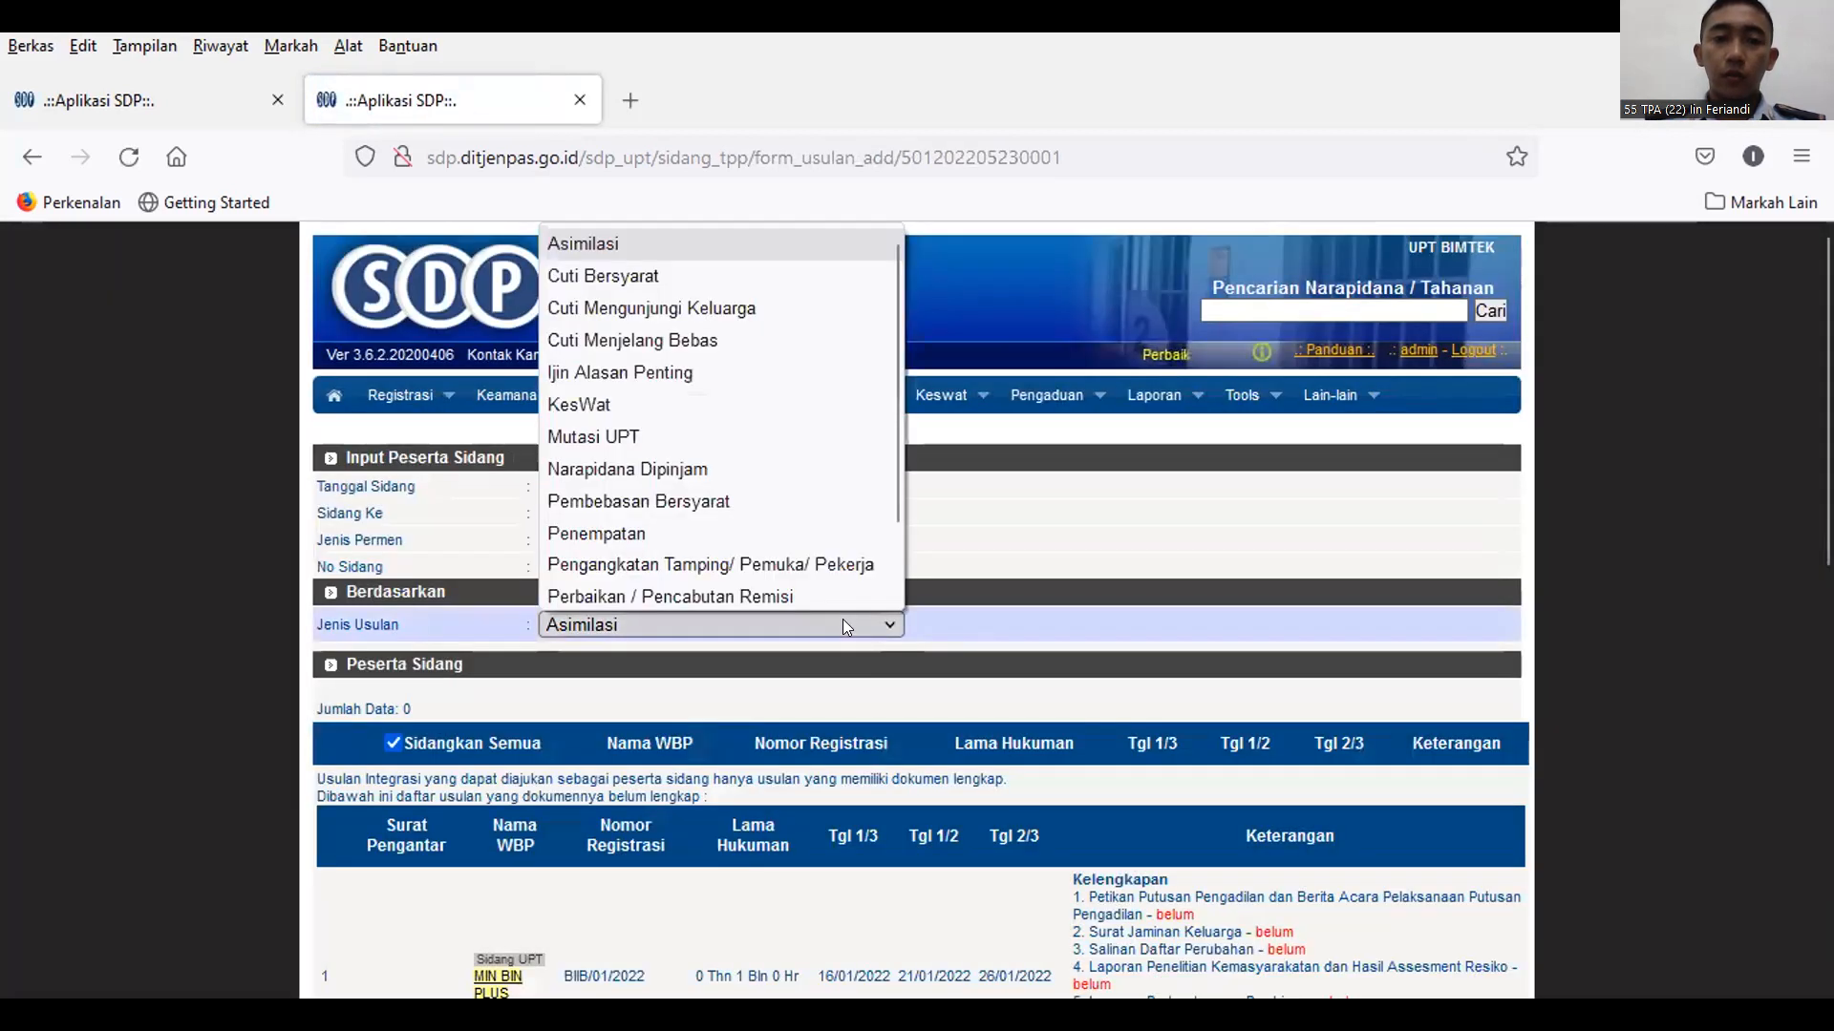
{"action": "left_click", "coordinate": [713, 432]}
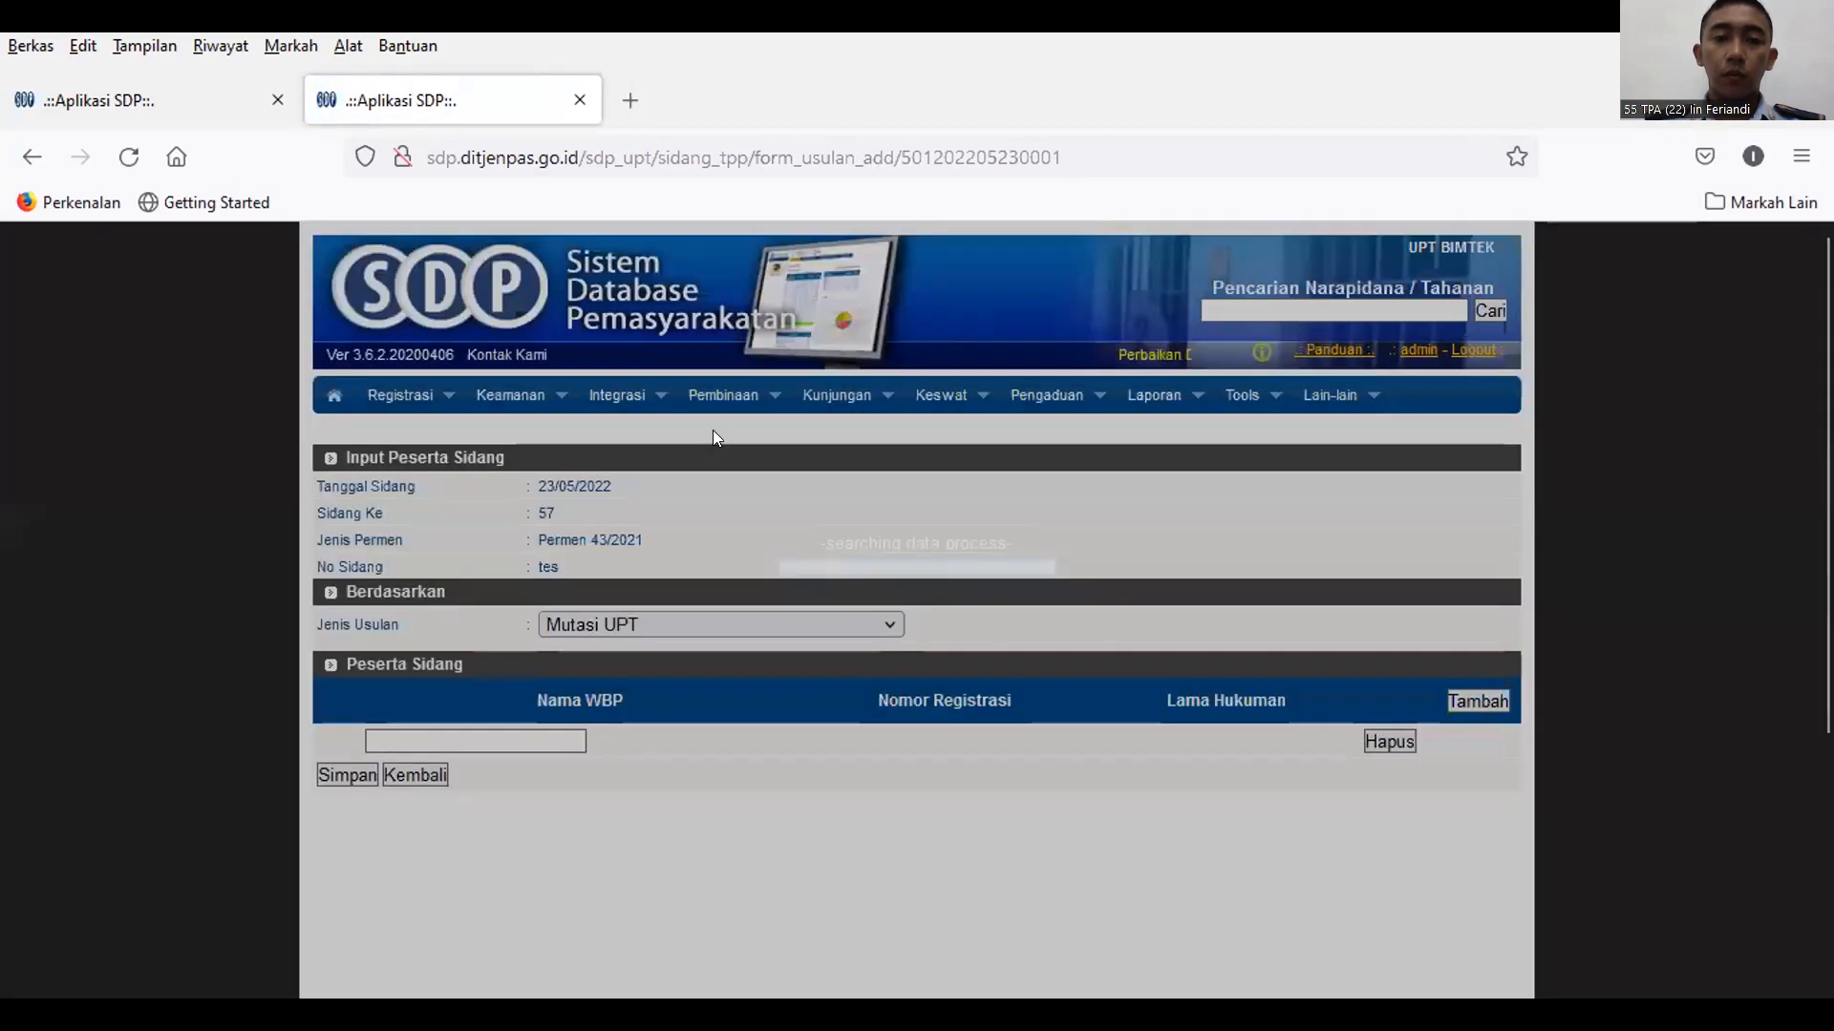
Add the inmate being transferred as a participant of the TPP session by searching the name, and save the participant data
{"action": "left_click", "coordinate": [560, 732]}
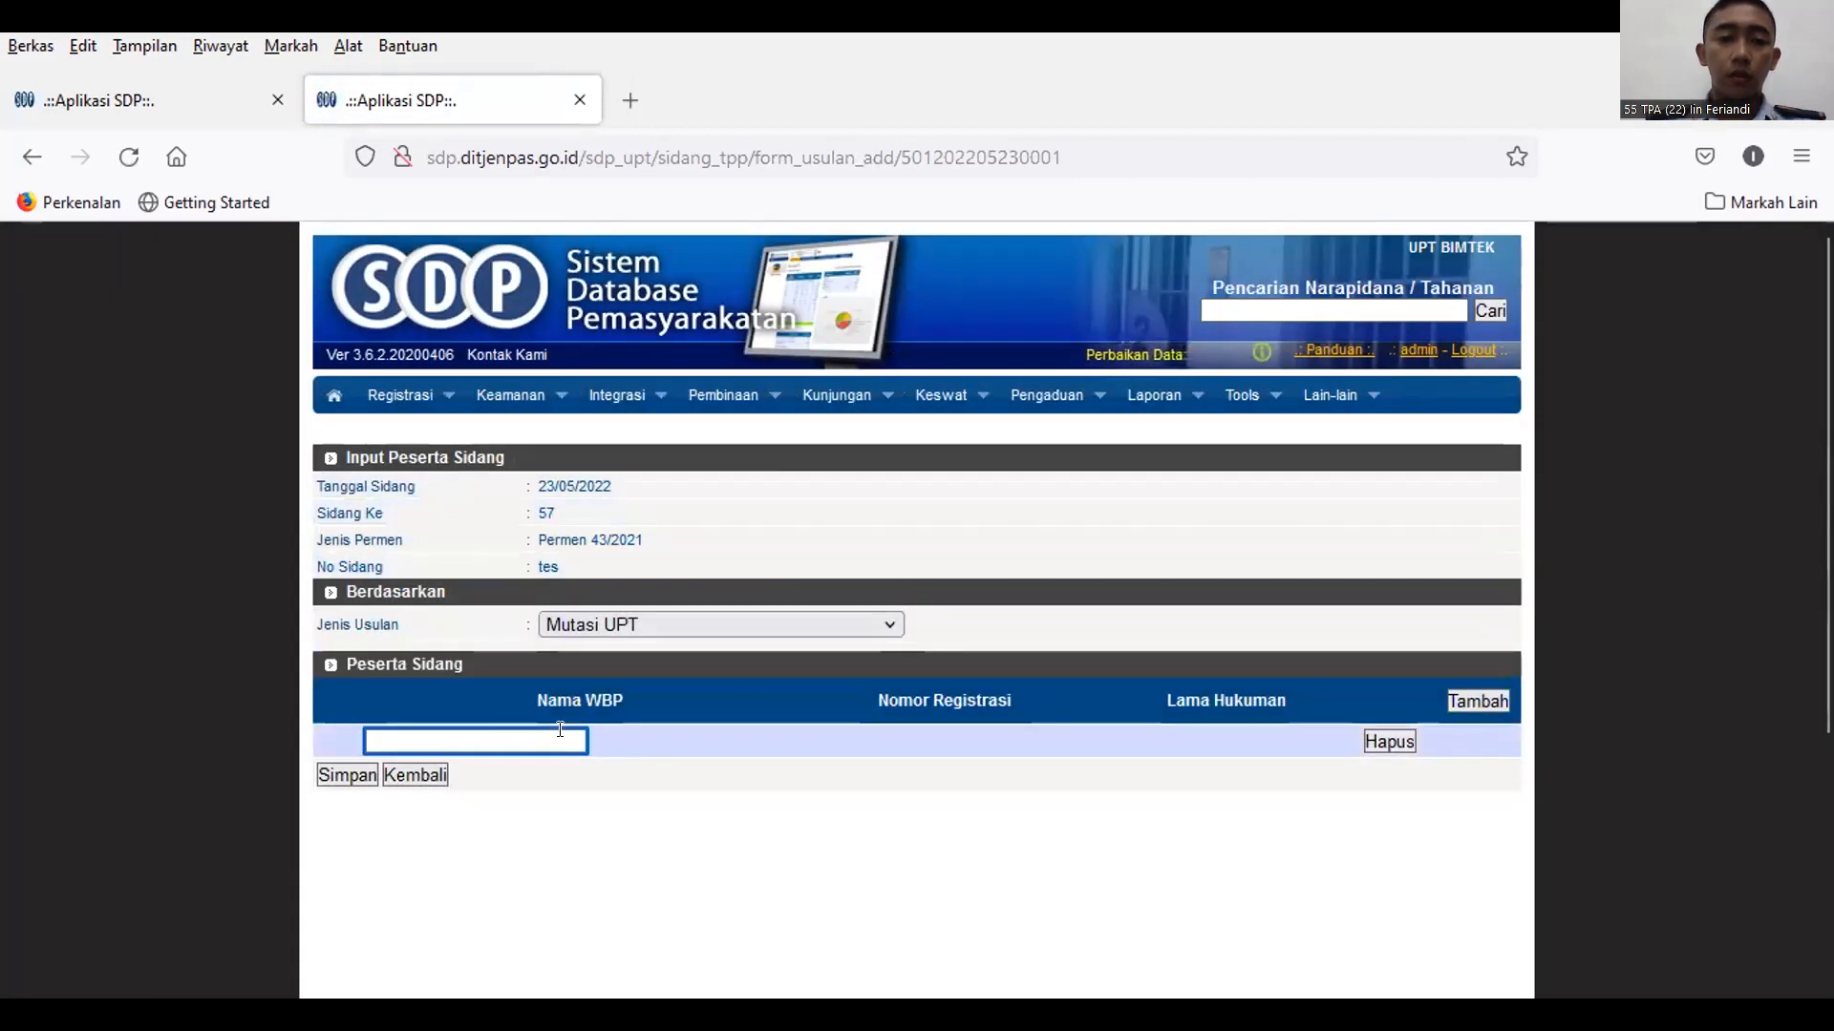
{"action": "type", "text": "ilham"}
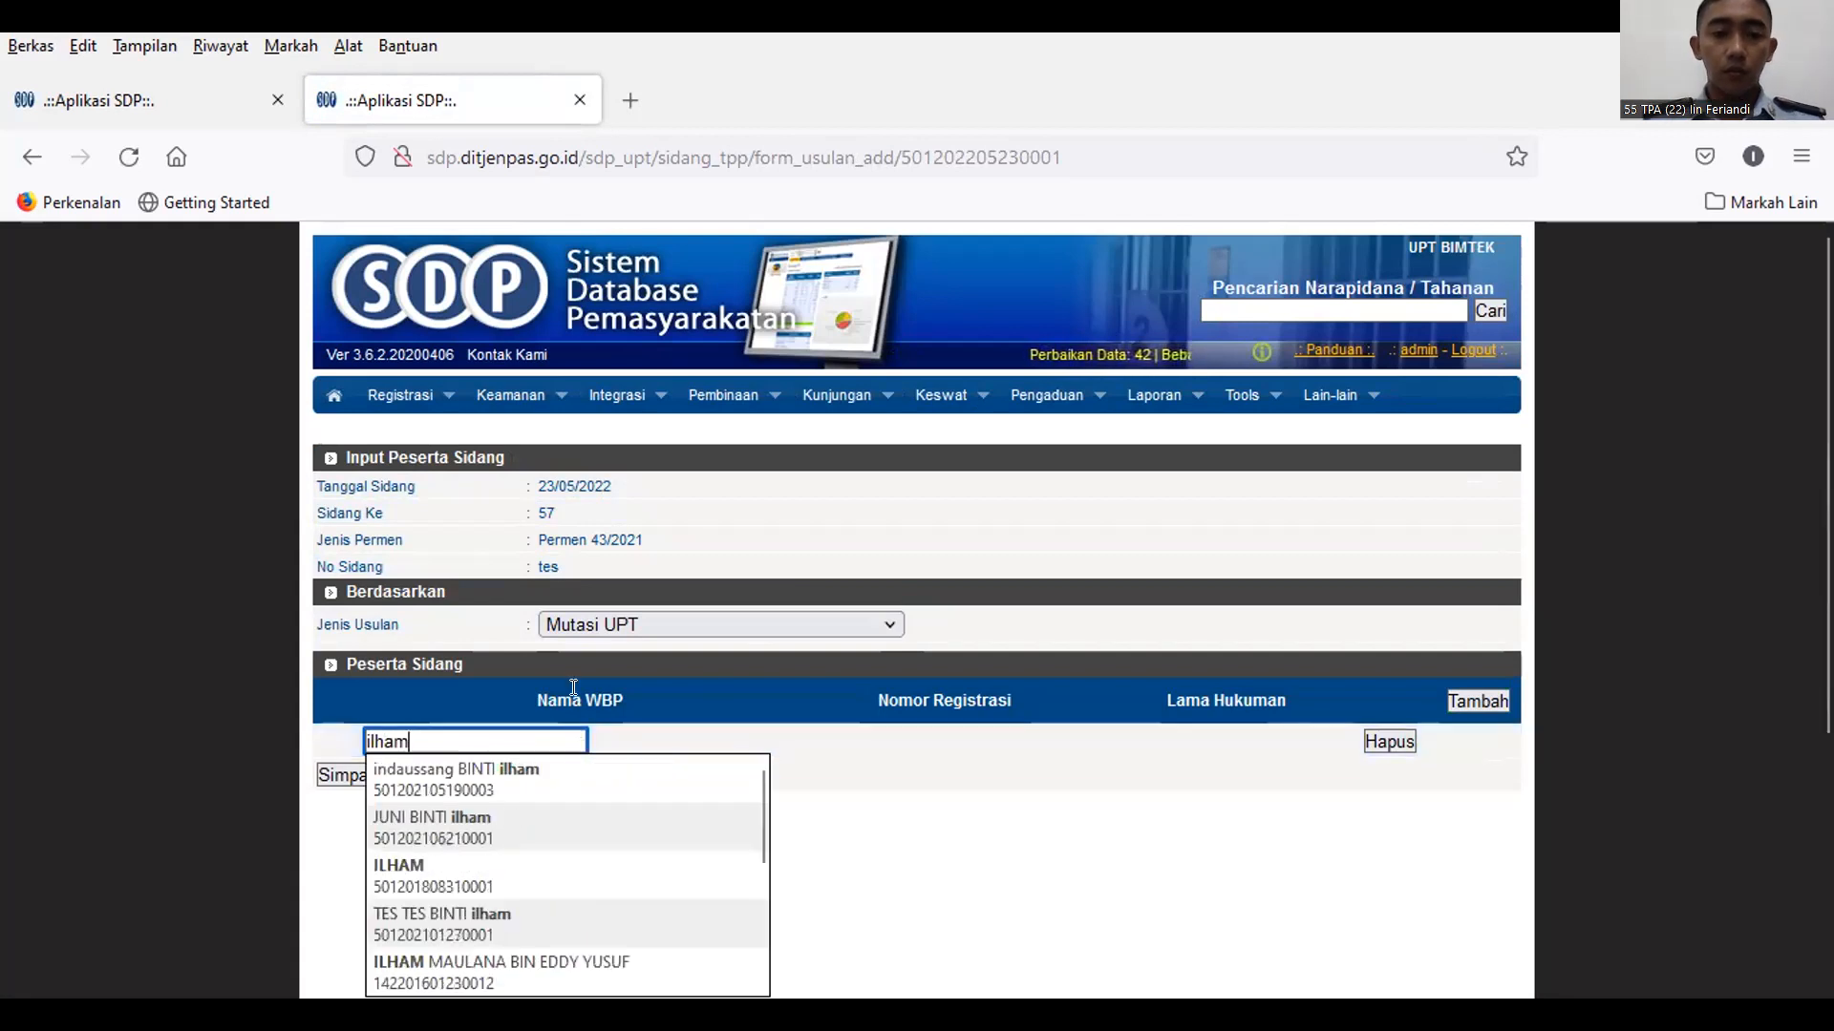
{"action": "scroll", "coordinate": [544, 795], "scroll_direction": "down", "scroll_amount": 3}
{"action": "scroll", "coordinate": [544, 795], "scroll_direction": "up", "scroll_amount": 2}
{"action": "scroll", "coordinate": [549, 807], "scroll_direction": "down", "scroll_amount": 2}
{"action": "left_click", "coordinate": [571, 841]}
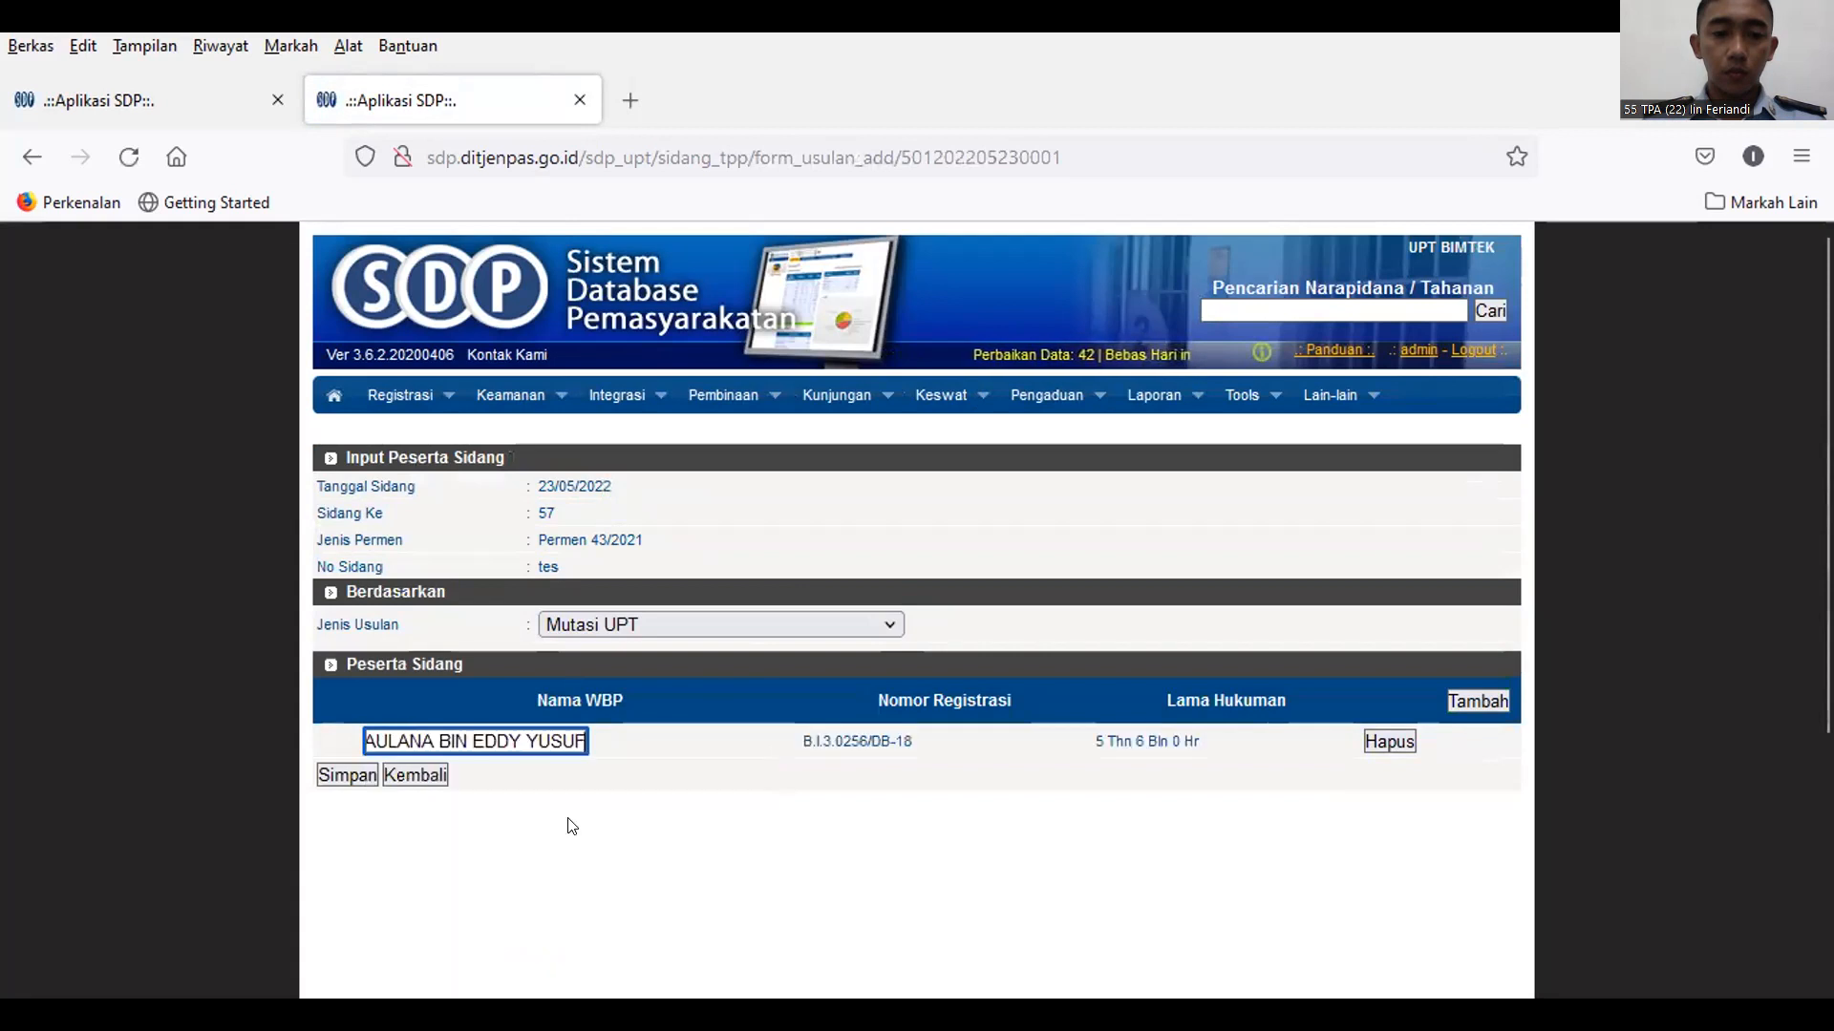
{"action": "left_click", "coordinate": [353, 778]}
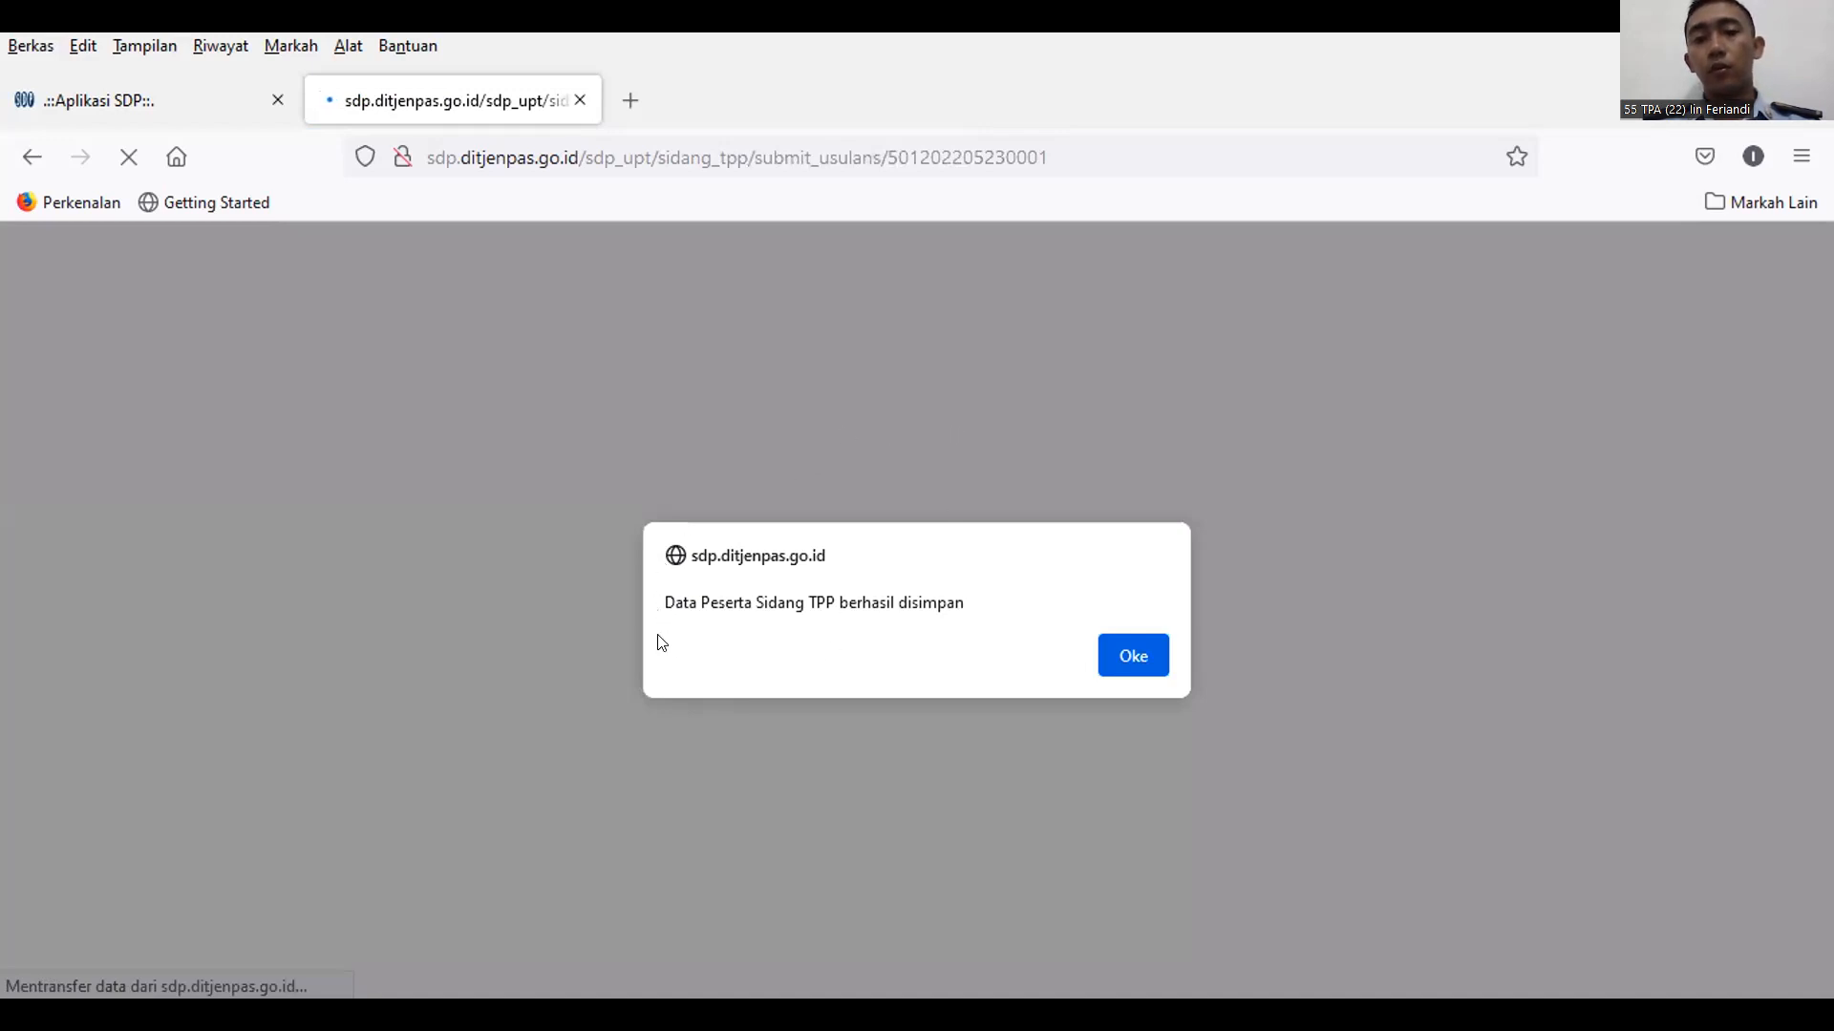
{"action": "left_click", "coordinate": [1123, 657]}
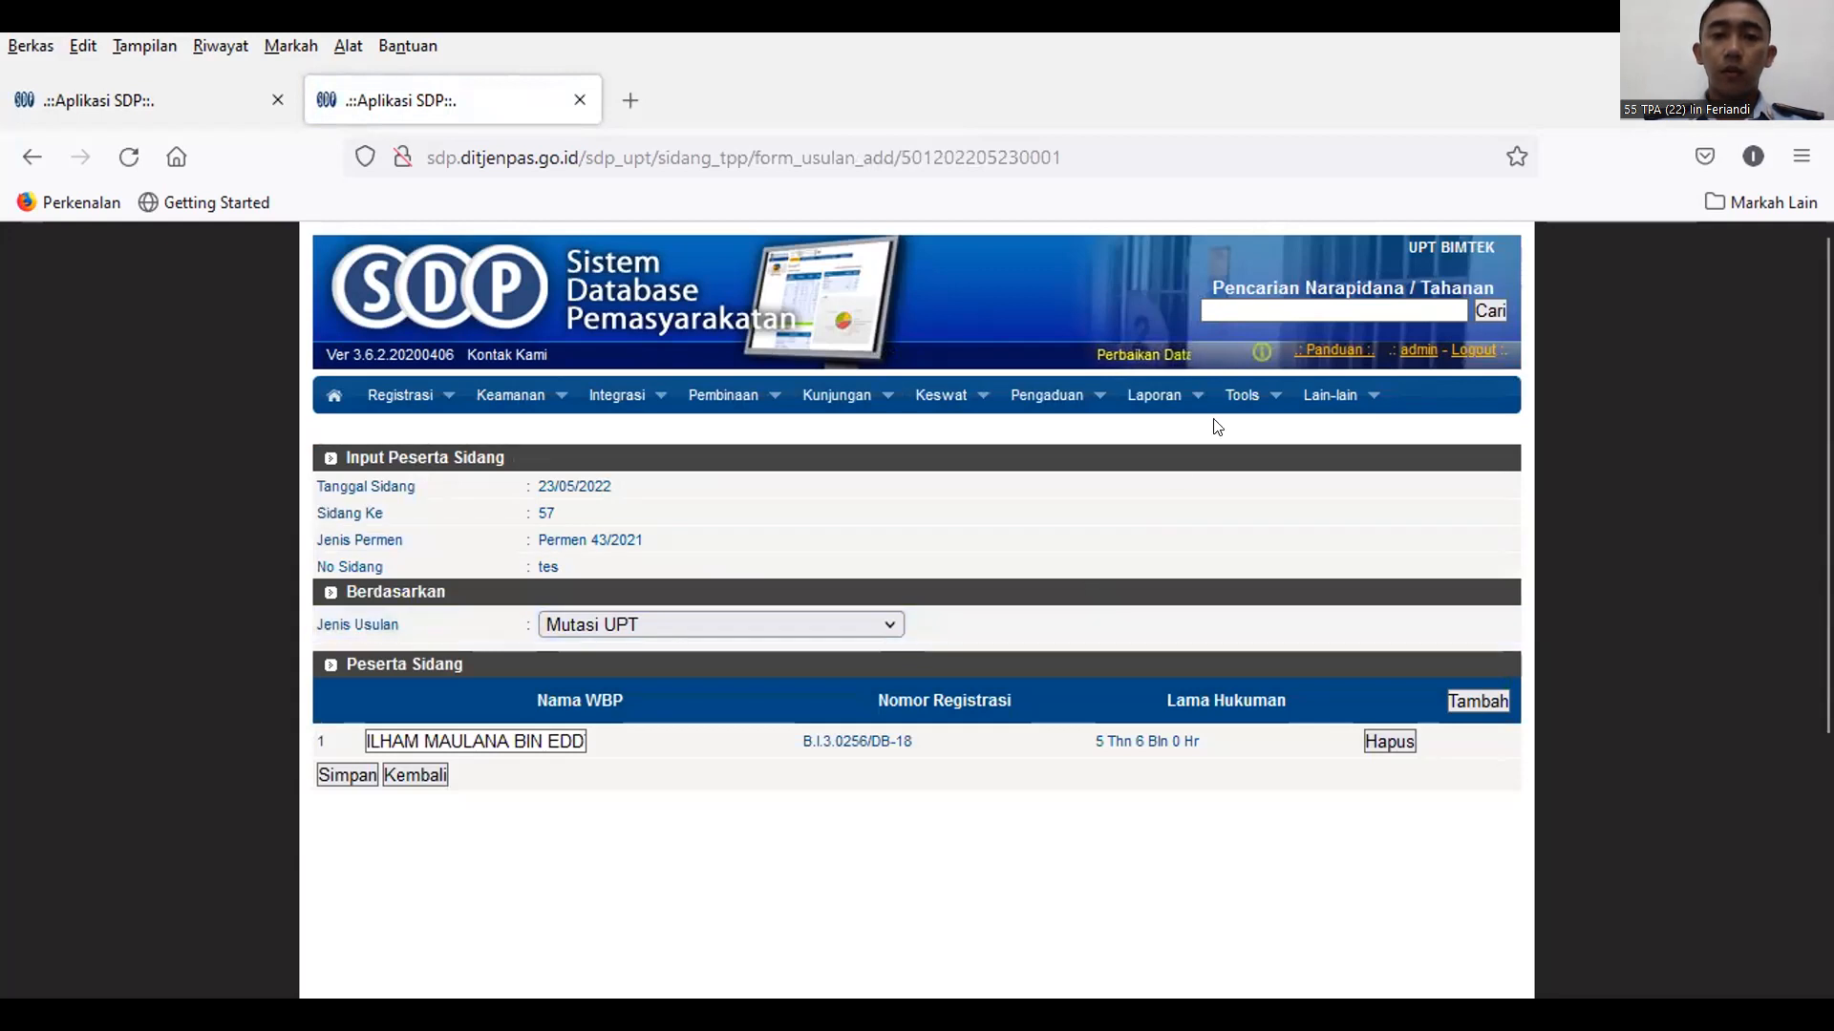
Return to Daftar Sidang TPP to view the listed tes session
{"action": "mouse_move", "coordinate": [1217, 393]}
{"action": "mouse_move", "coordinate": [1376, 554]}
{"action": "left_click", "coordinate": [1475, 551]}
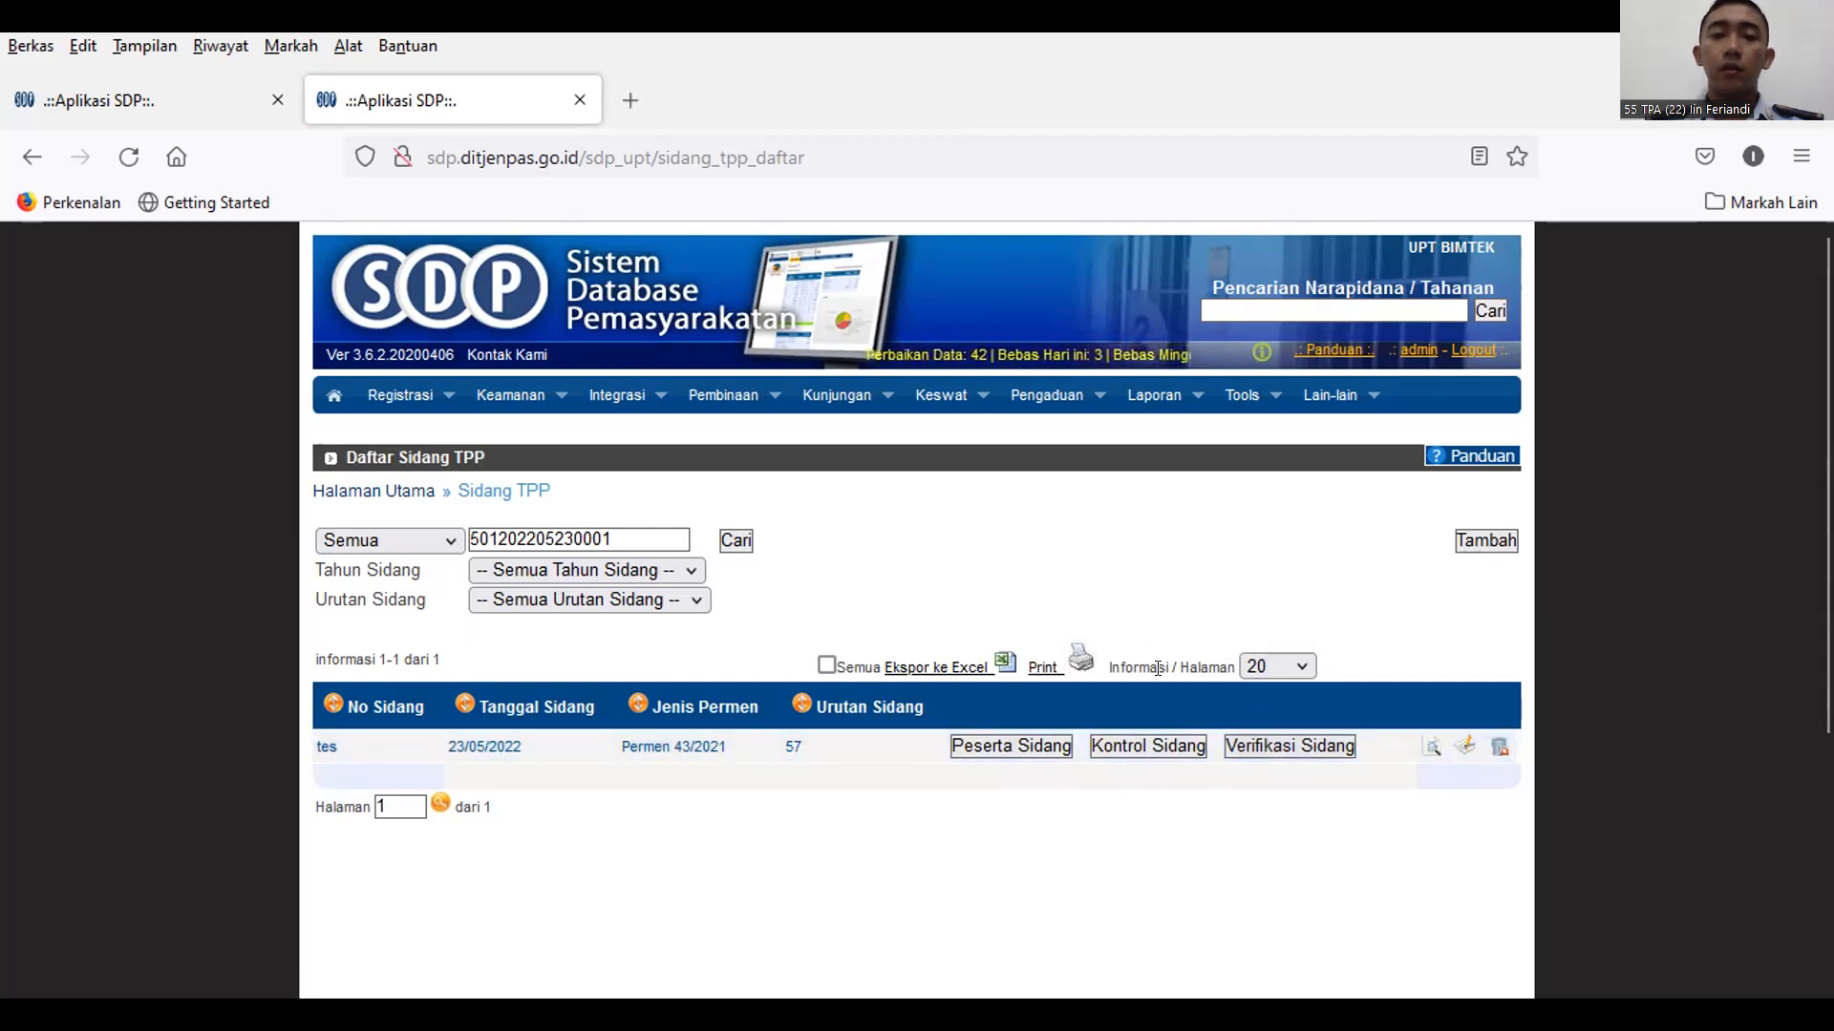
Open the 23/05/2022 transfer to Cabang Rutan Alahan Panjang for editing from the Mutasi UPT list
{"action": "mouse_move", "coordinate": [399, 395]}
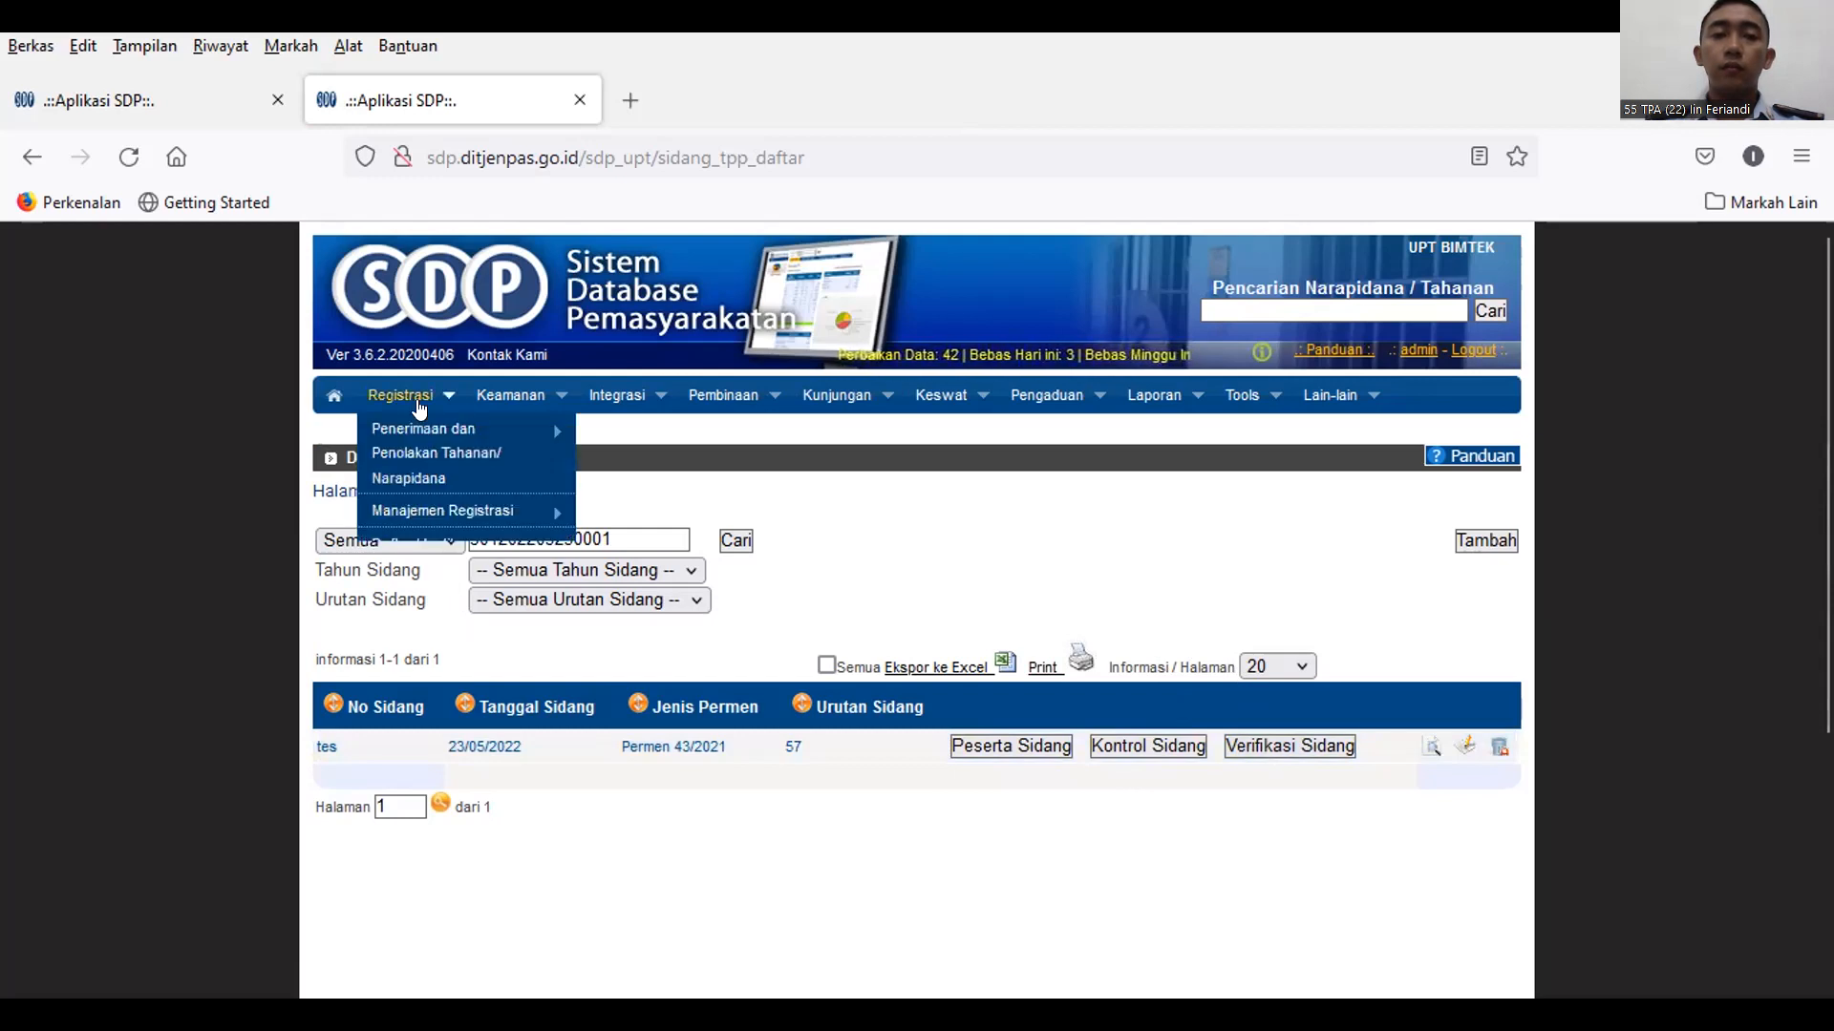
{"action": "mouse_move", "coordinate": [478, 511]}
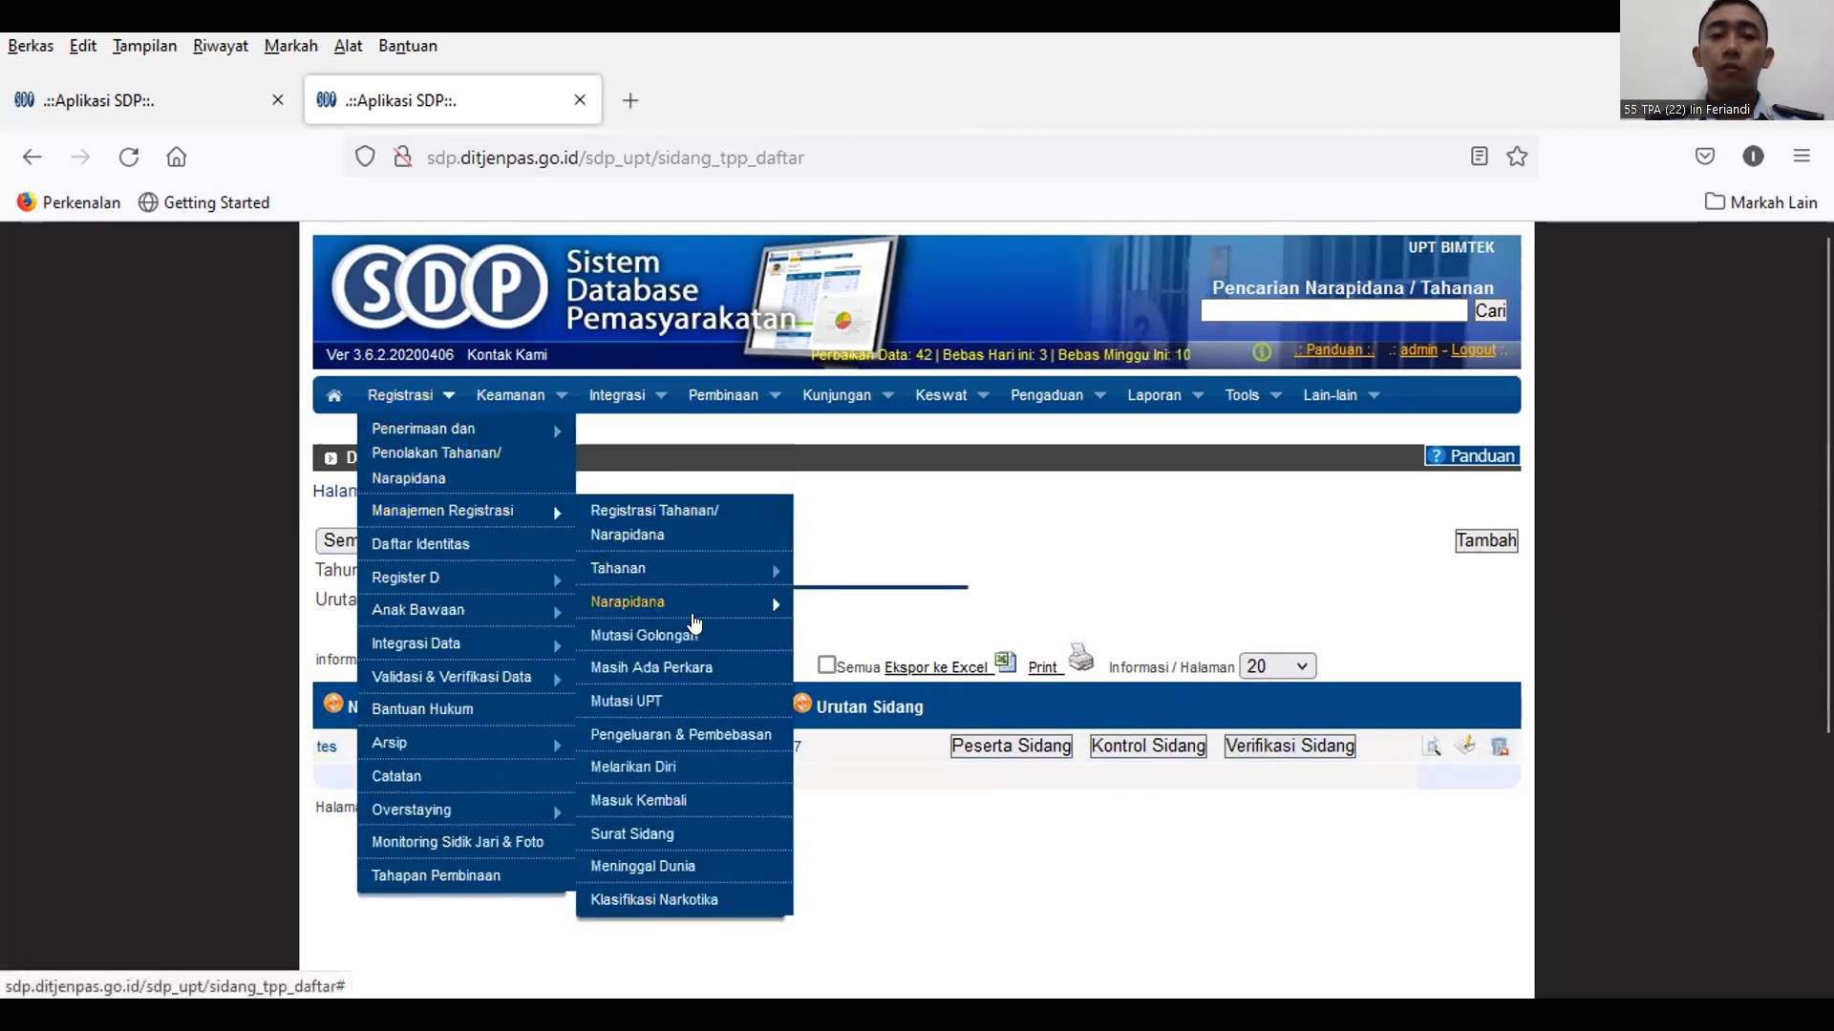
{"action": "left_click", "coordinate": [680, 699]}
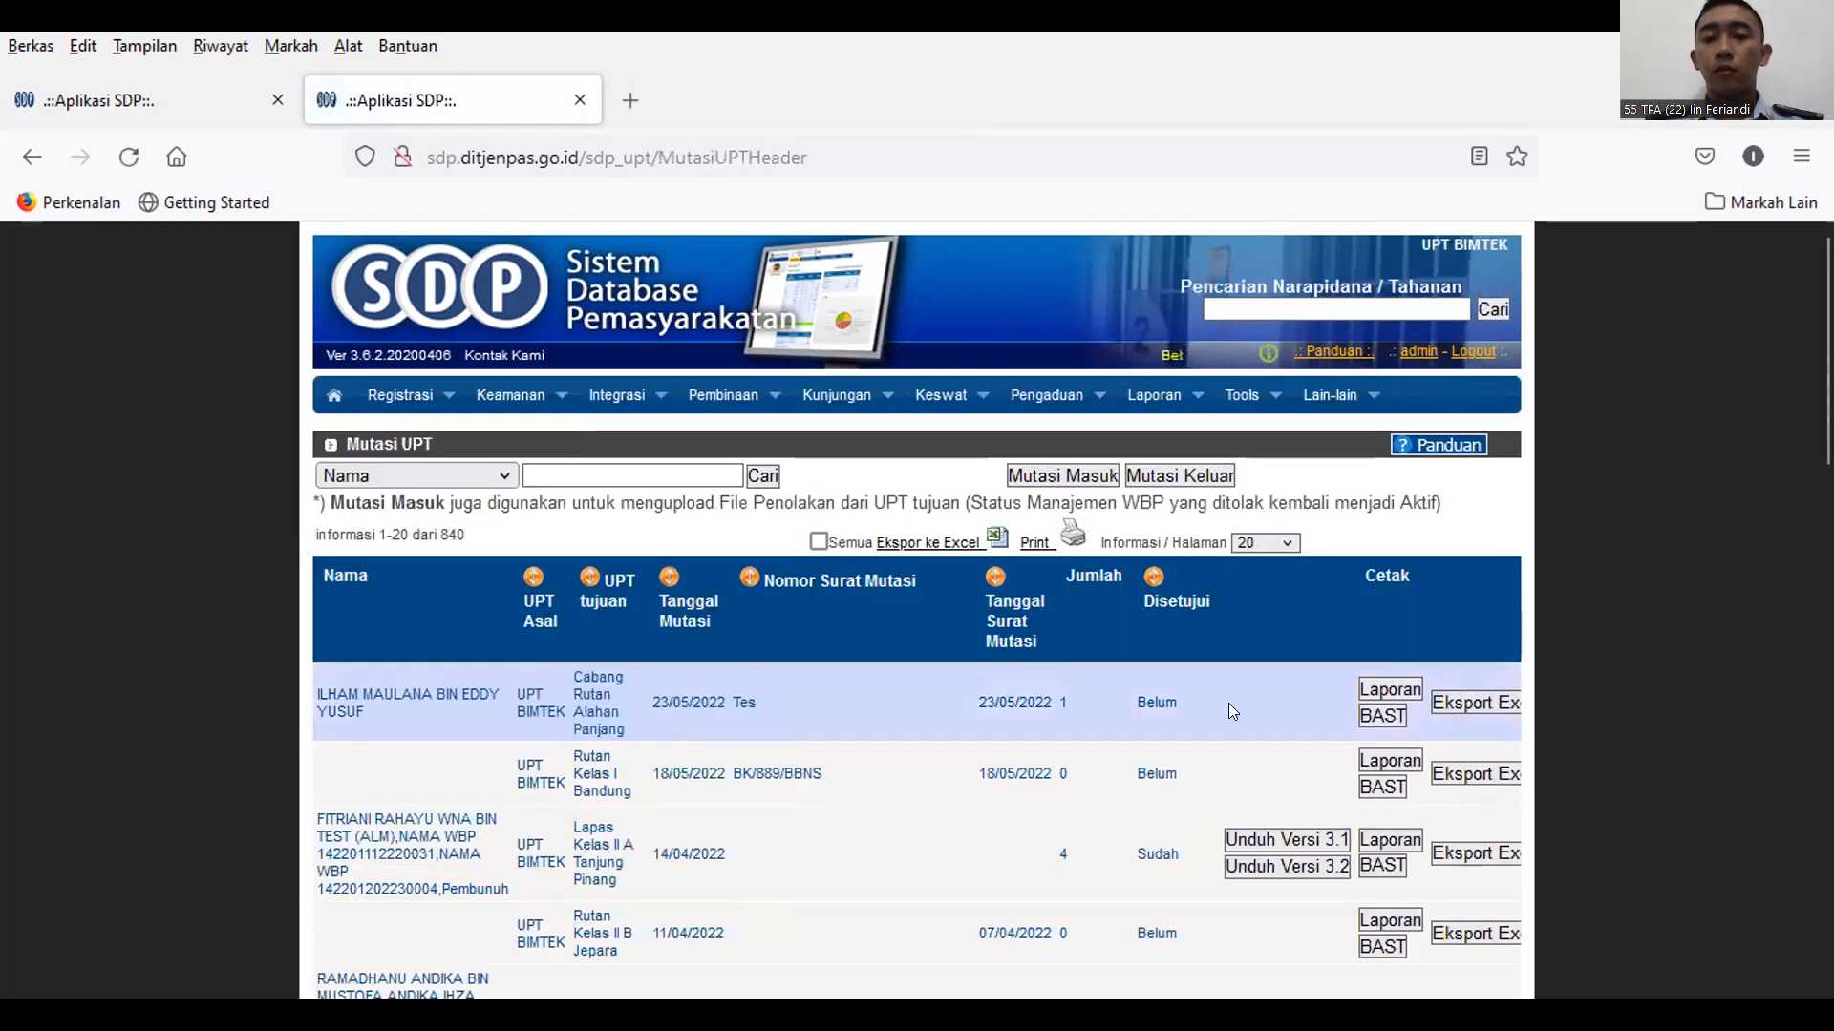
{"action": "scroll", "coordinate": [1013, 940], "scroll_direction": "down", "scroll_amount": 5}
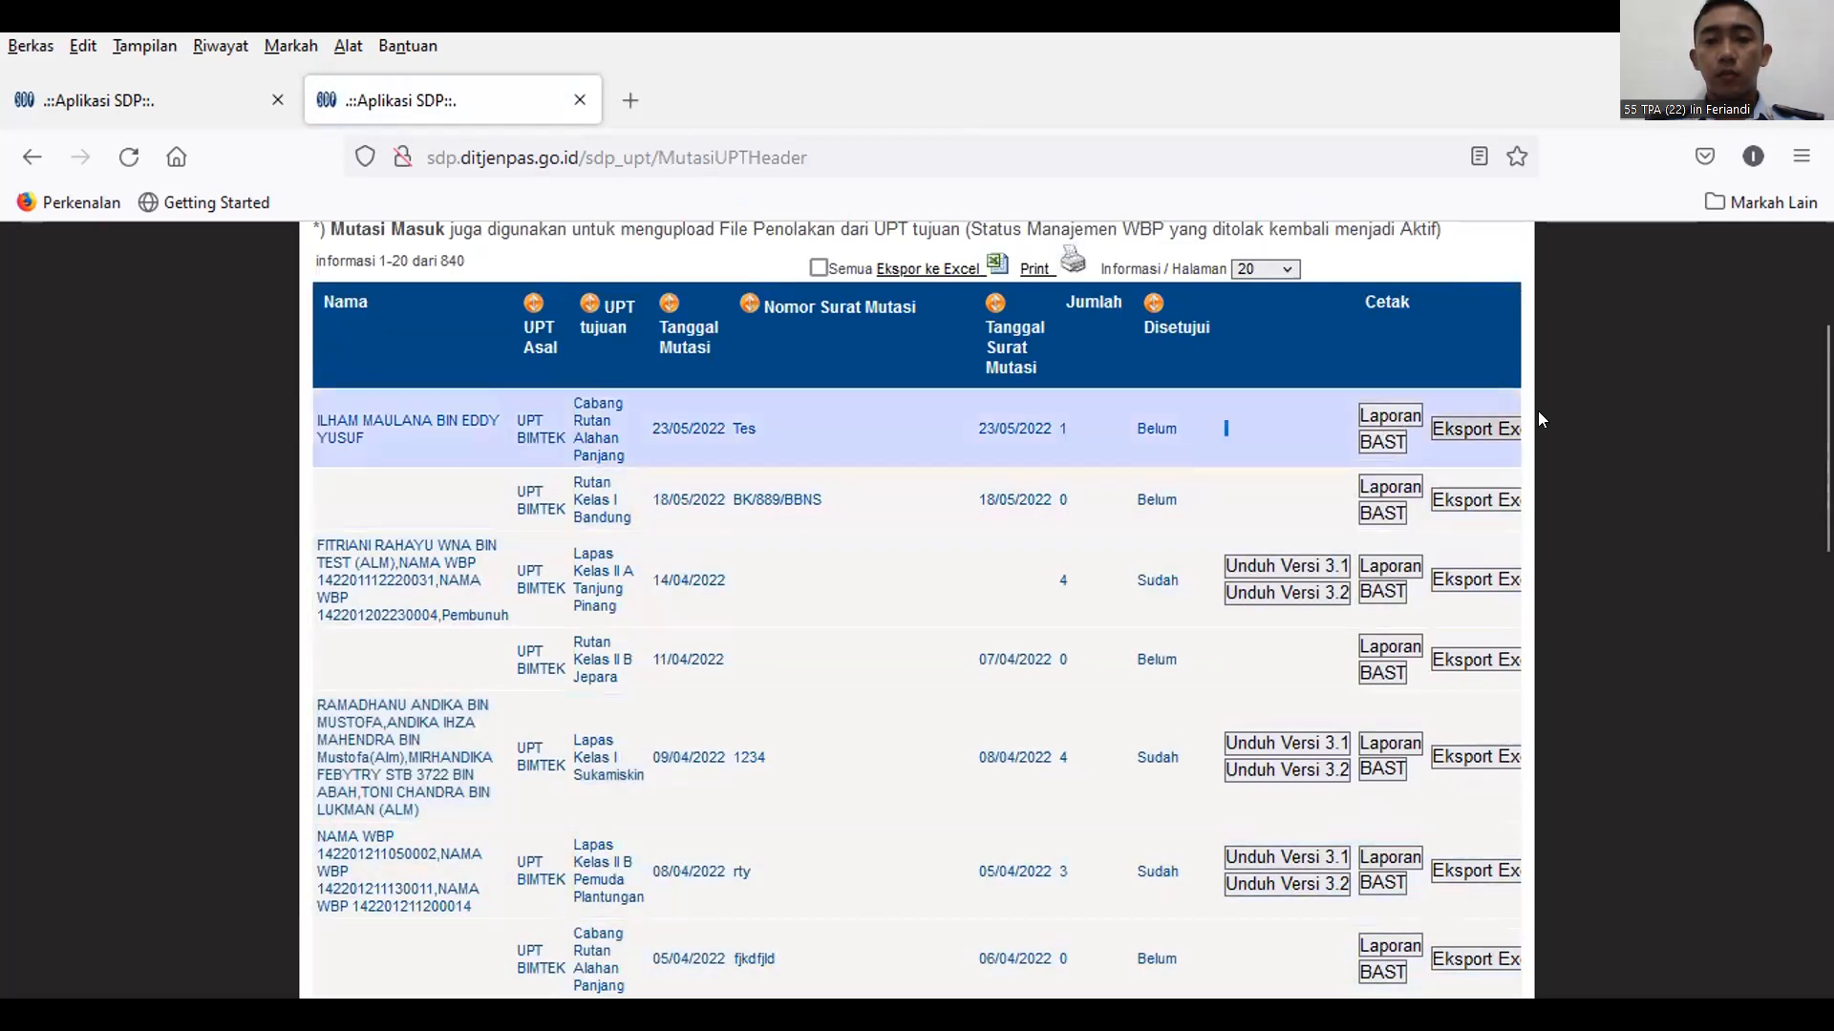
{"action": "left_click_drag", "start_coordinate": [1538, 413], "coordinate": [1580, 412]}
{"action": "left_click", "coordinate": [1166, 424]}
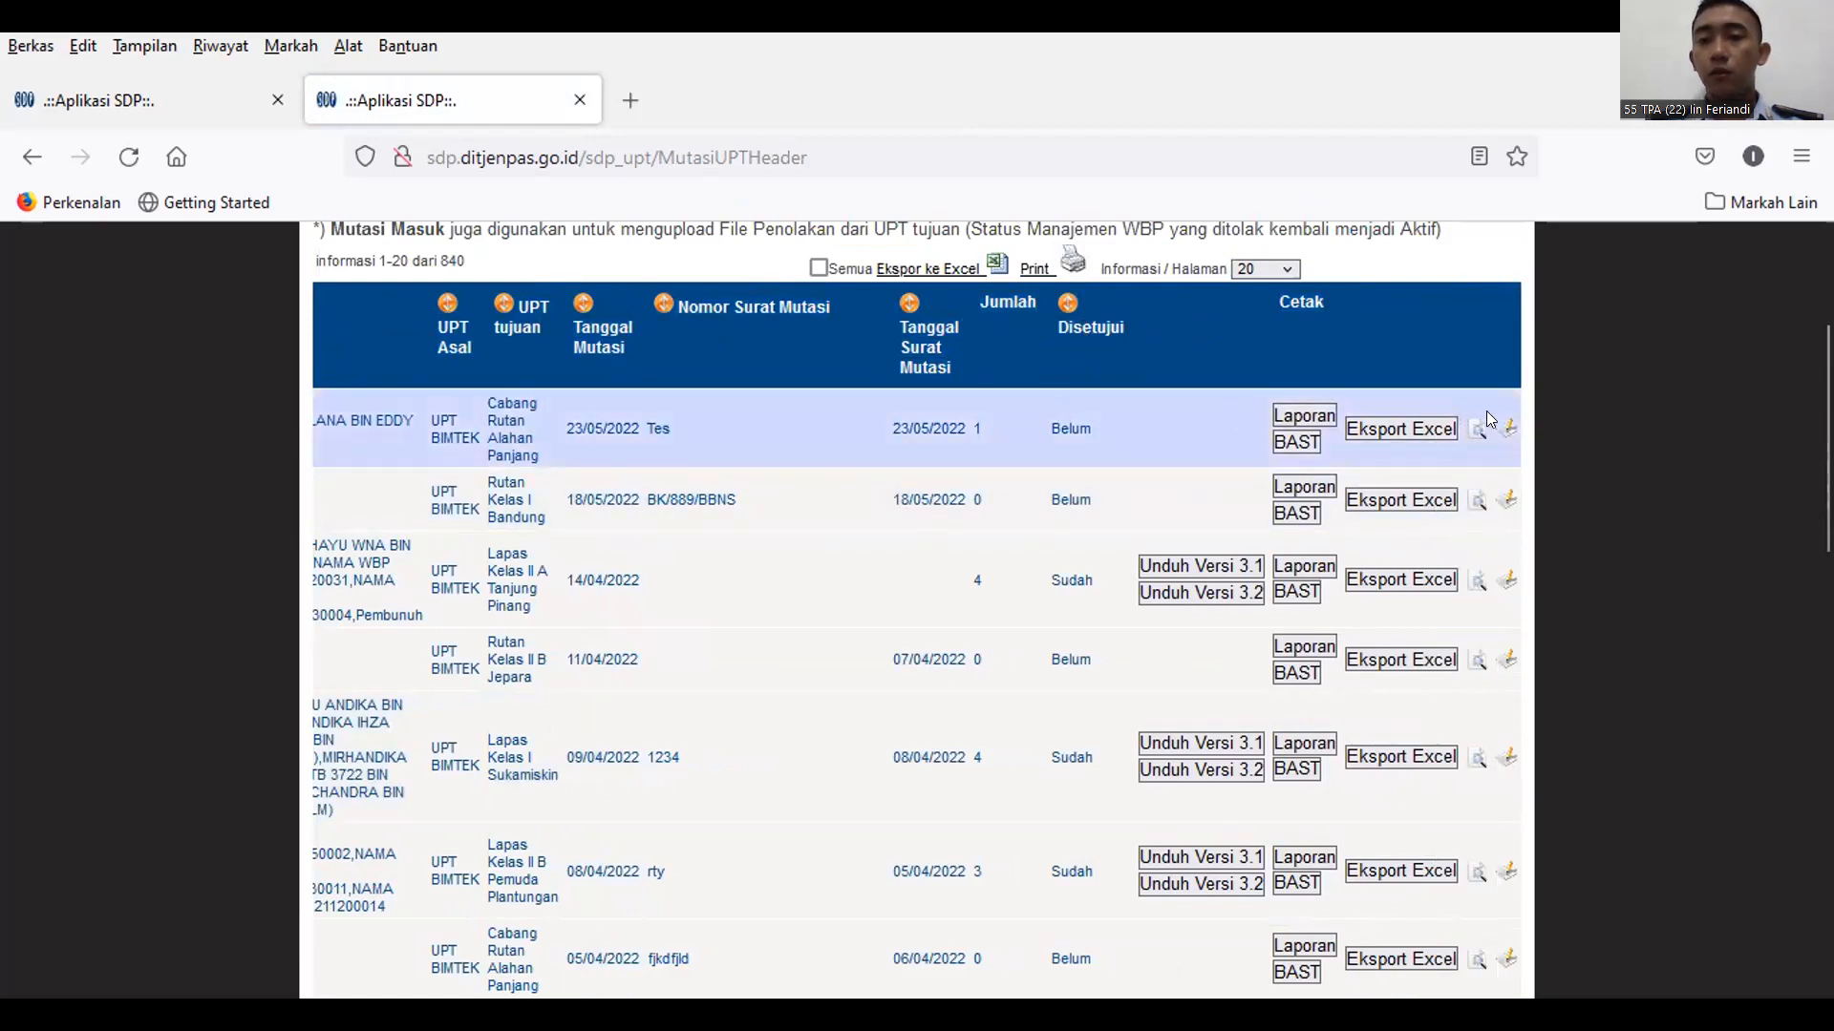
{"action": "left_click", "coordinate": [1509, 431]}
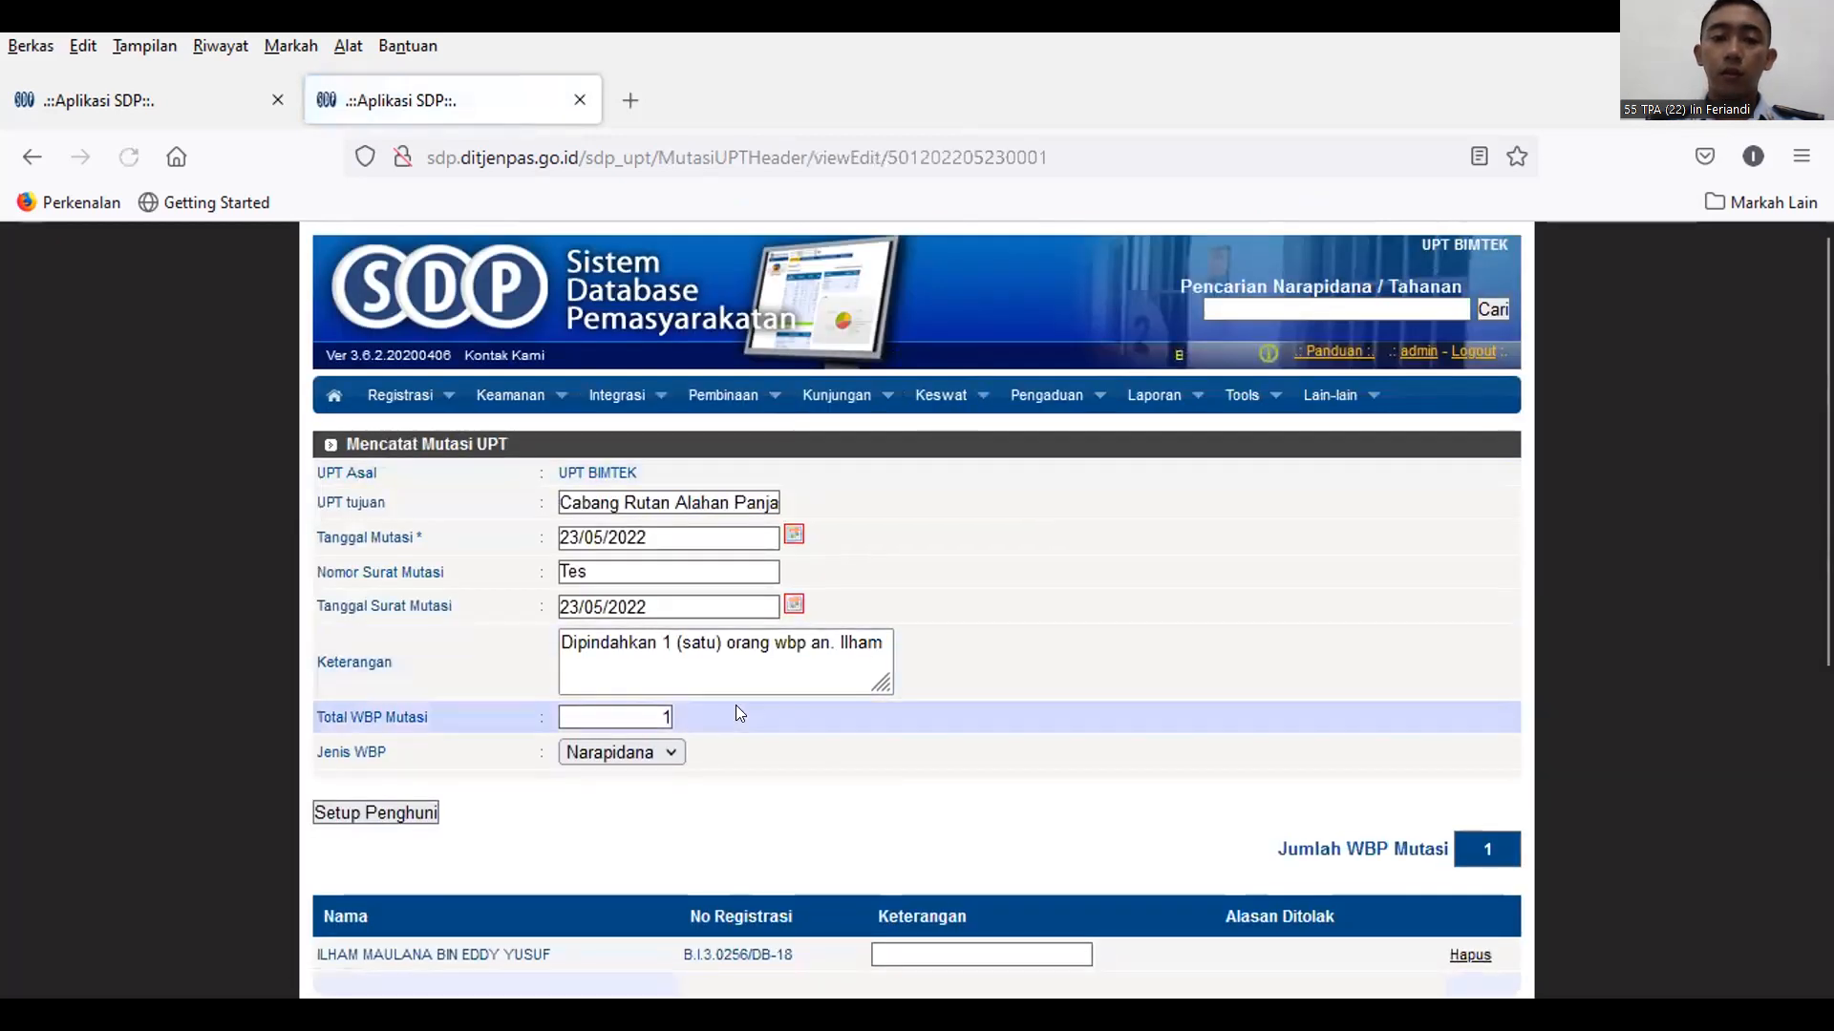
Save and approve the transfer record, and download its Versi 3.2 file
{"action": "scroll", "coordinate": [736, 707], "scroll_direction": "down", "scroll_amount": 2}
{"action": "scroll", "coordinate": [611, 707], "scroll_direction": "down", "scroll_amount": 3}
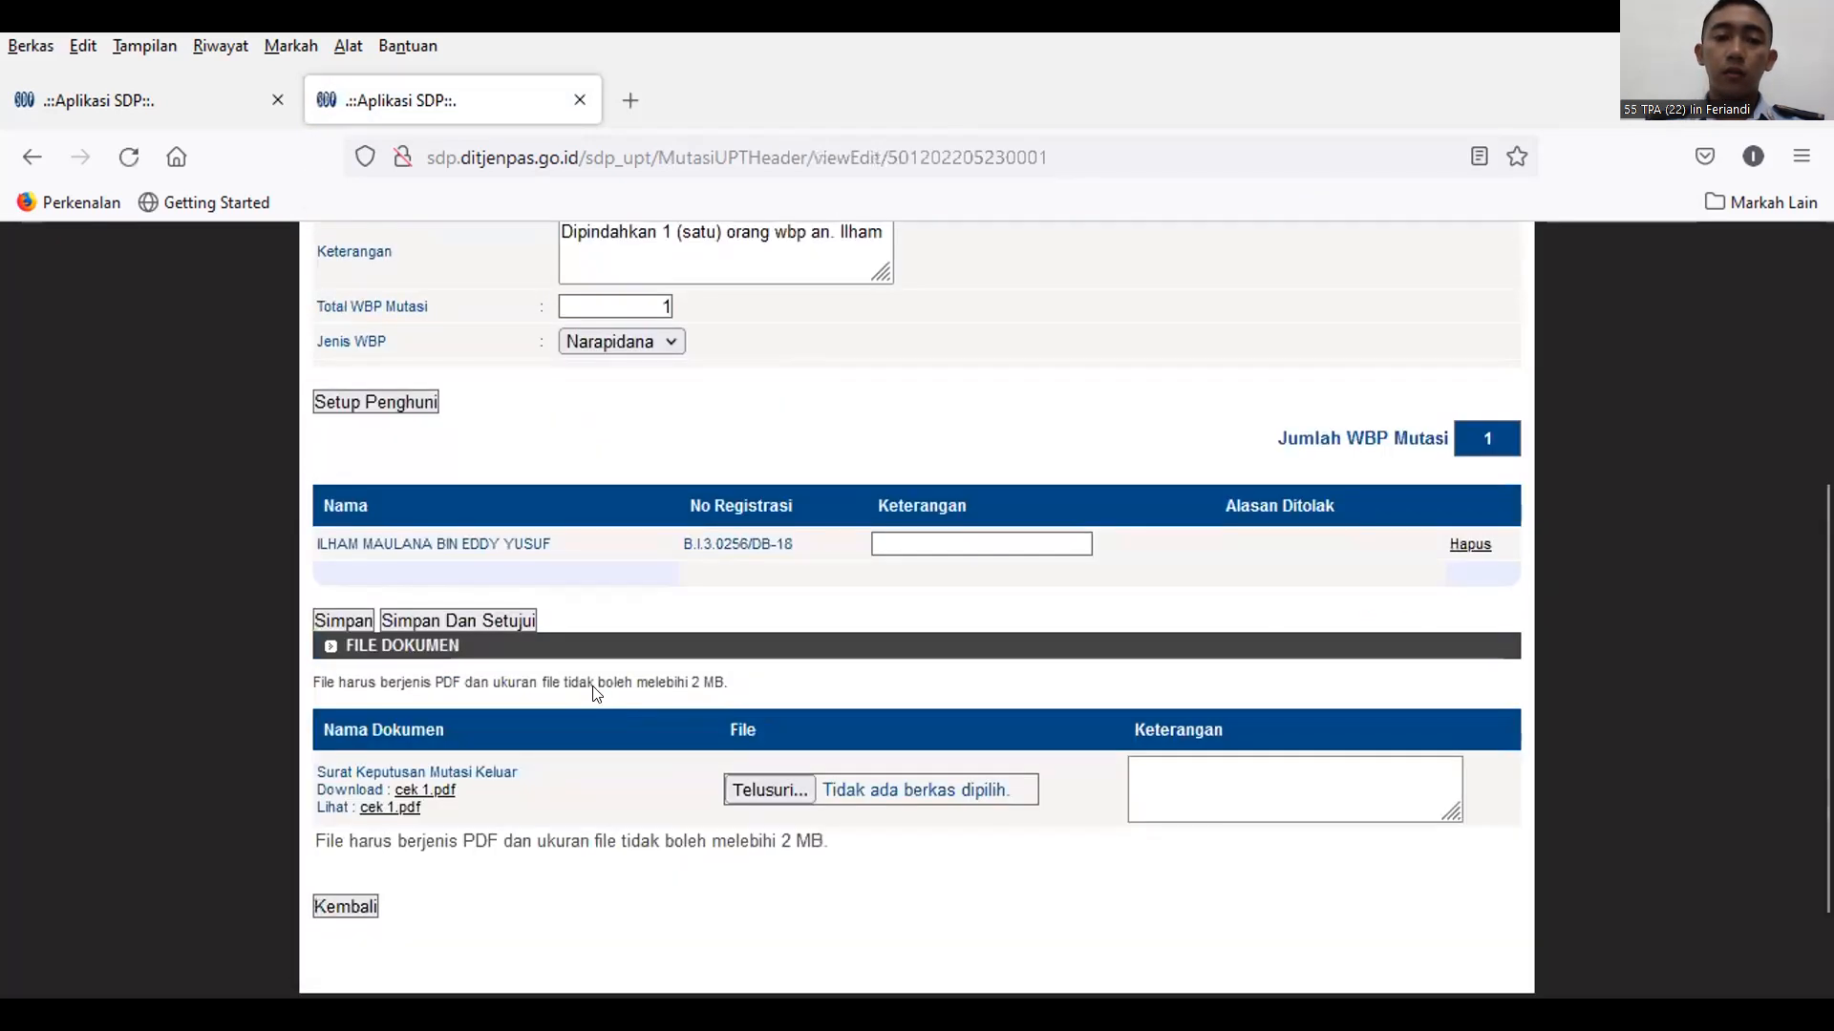
{"action": "left_click", "coordinate": [478, 623]}
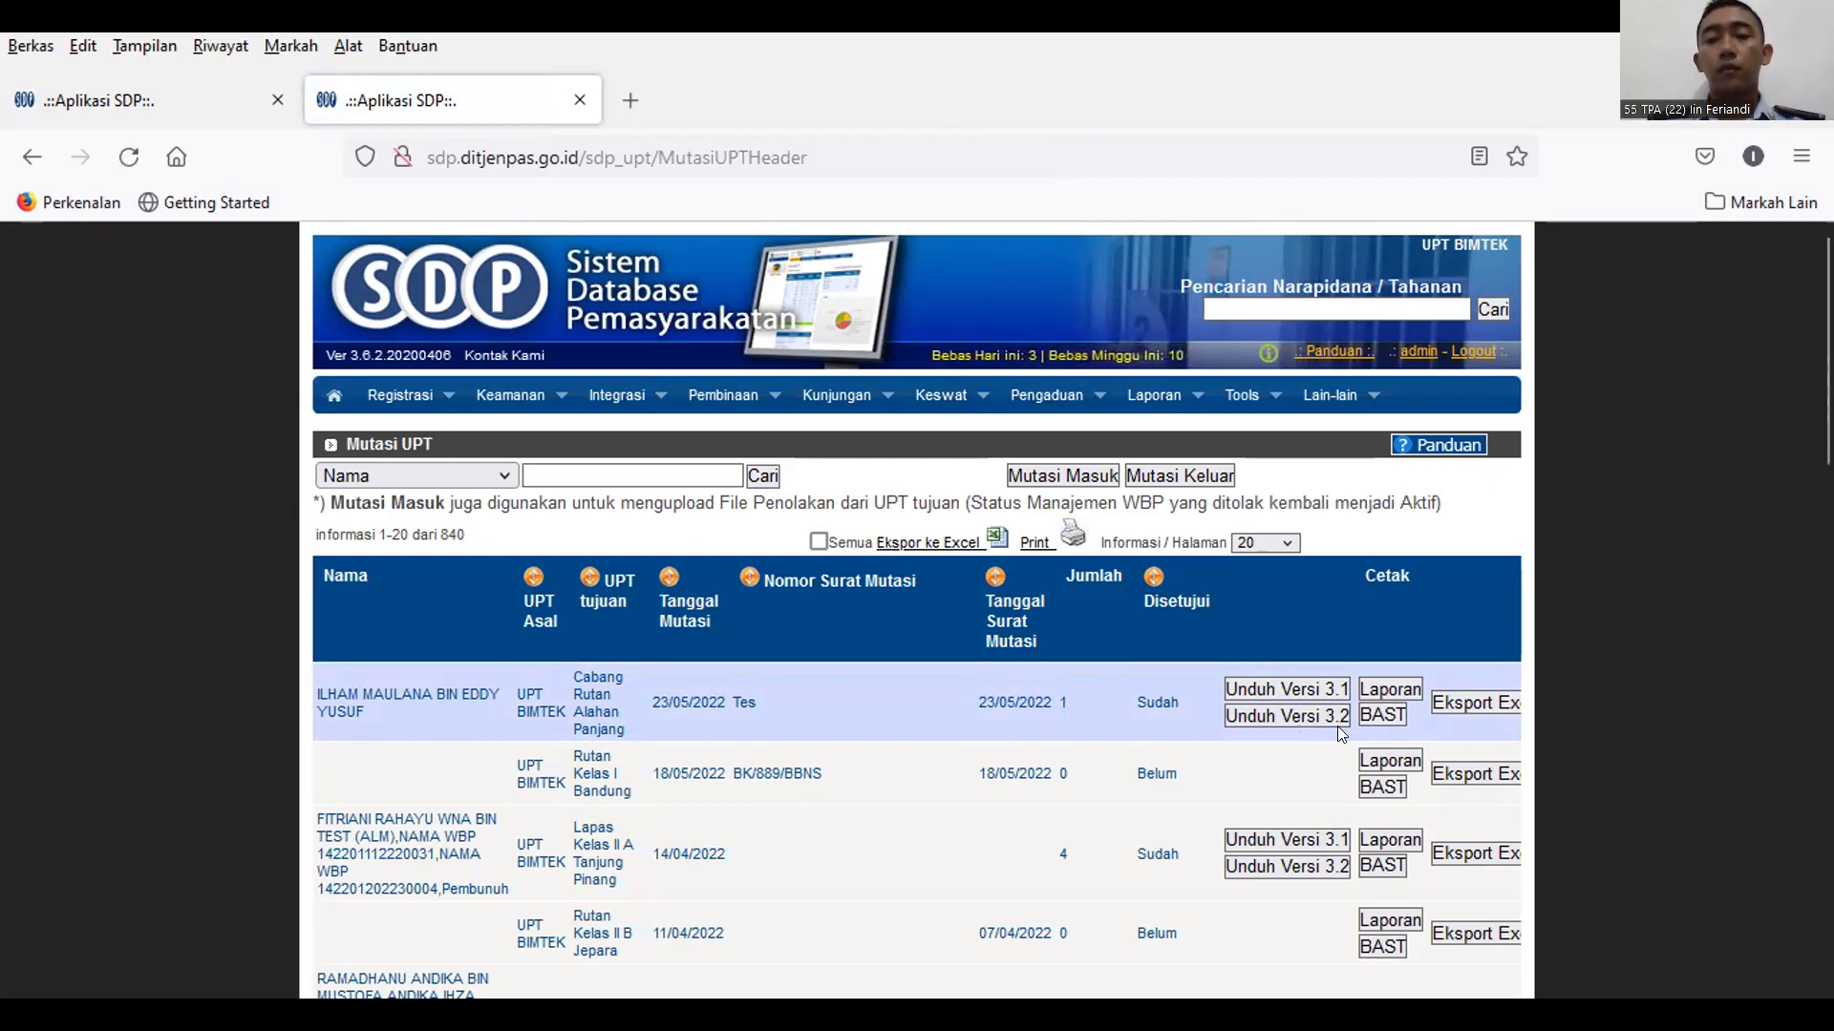
{"action": "left_click", "coordinate": [1236, 717]}
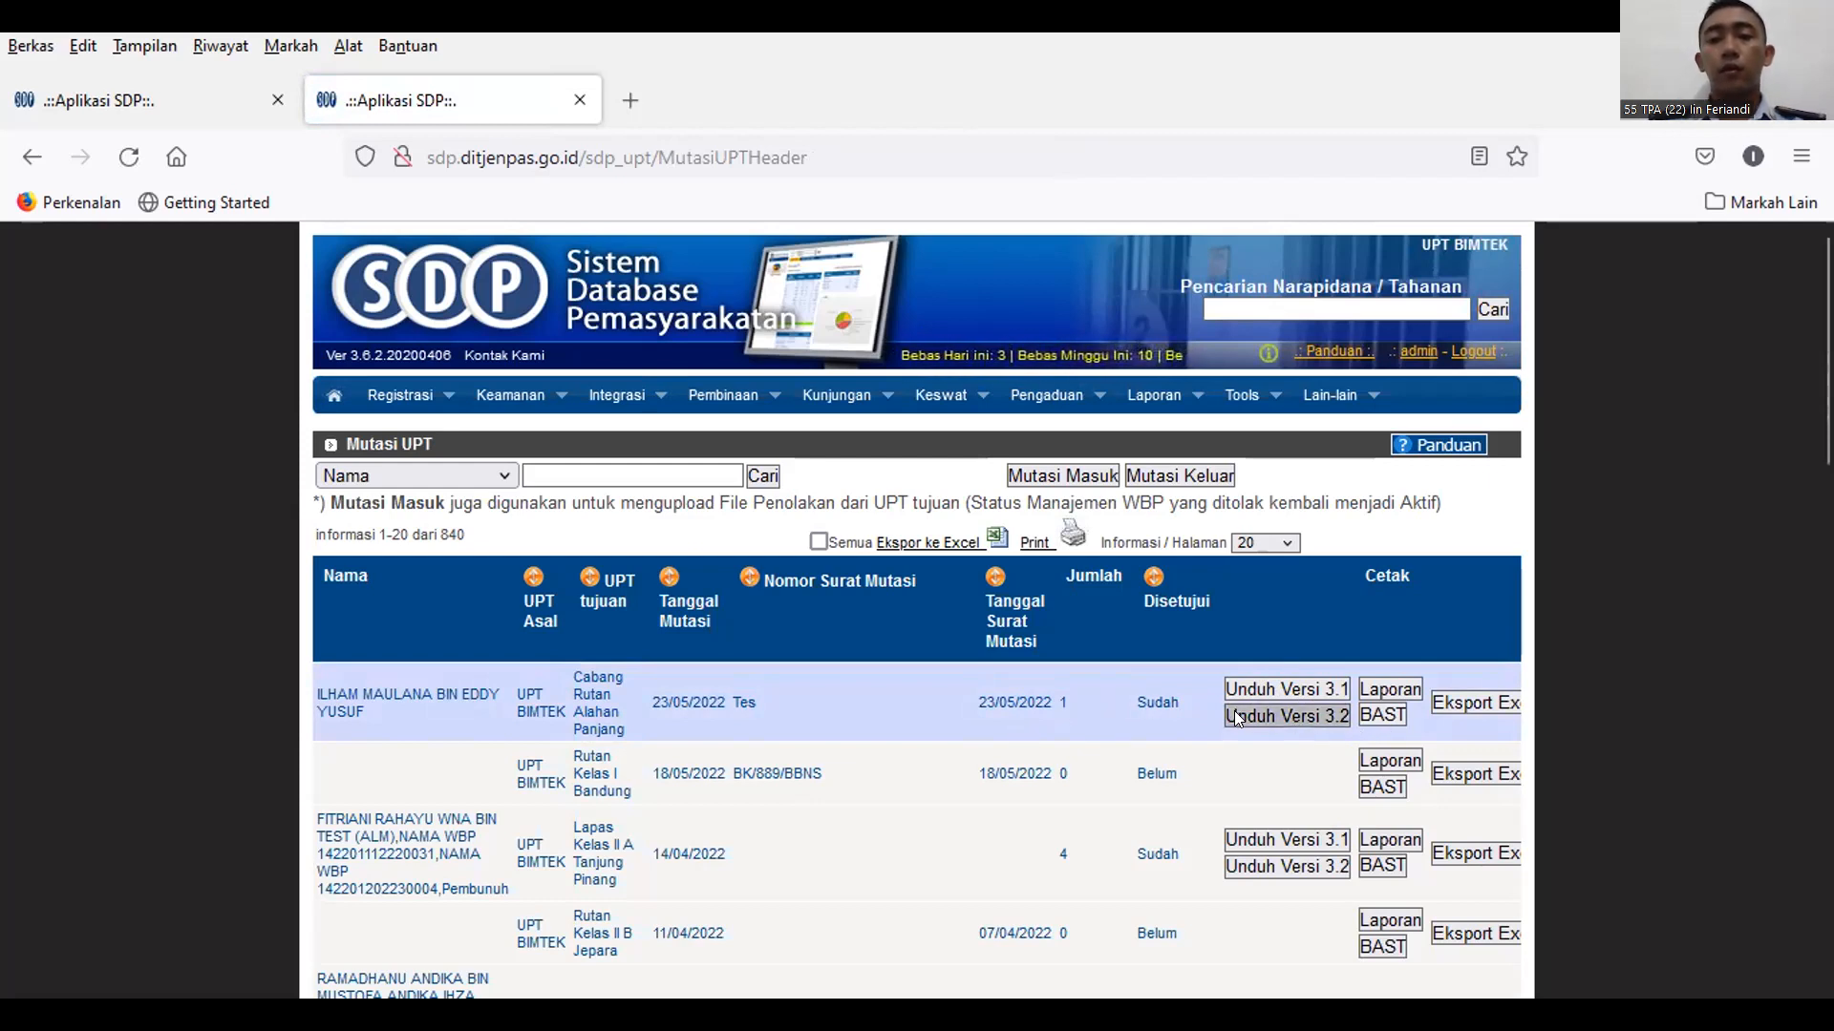